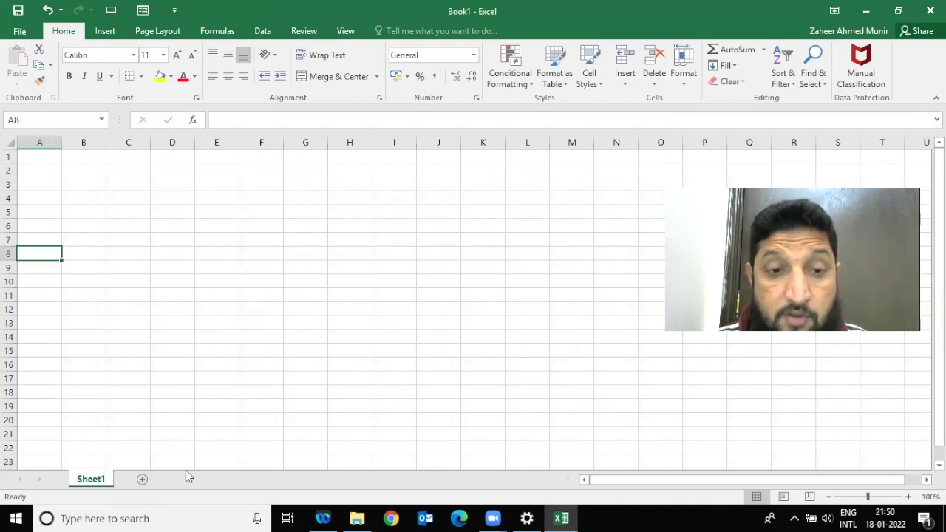
Add two new worksheets, Sheet2 and Sheet3, to the workbook and return to Sheet1.
left_click(142, 479)
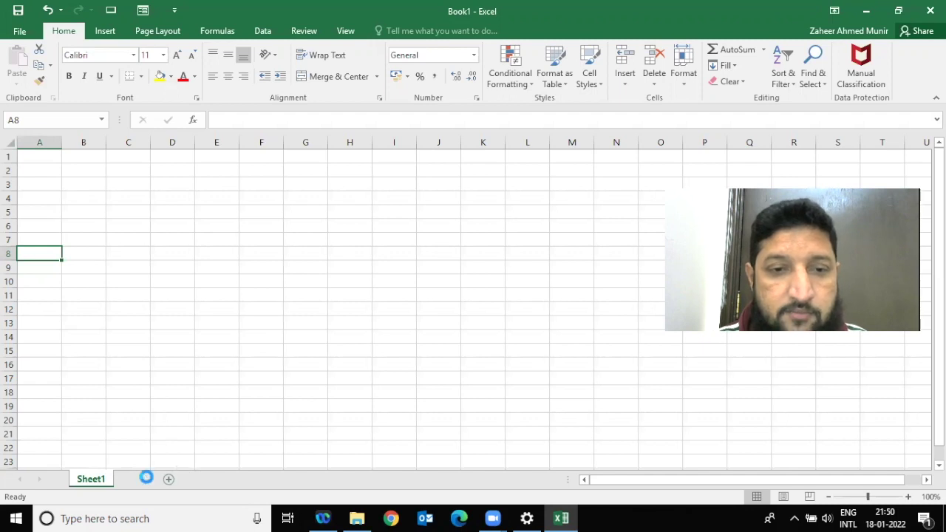
left_click(186, 480)
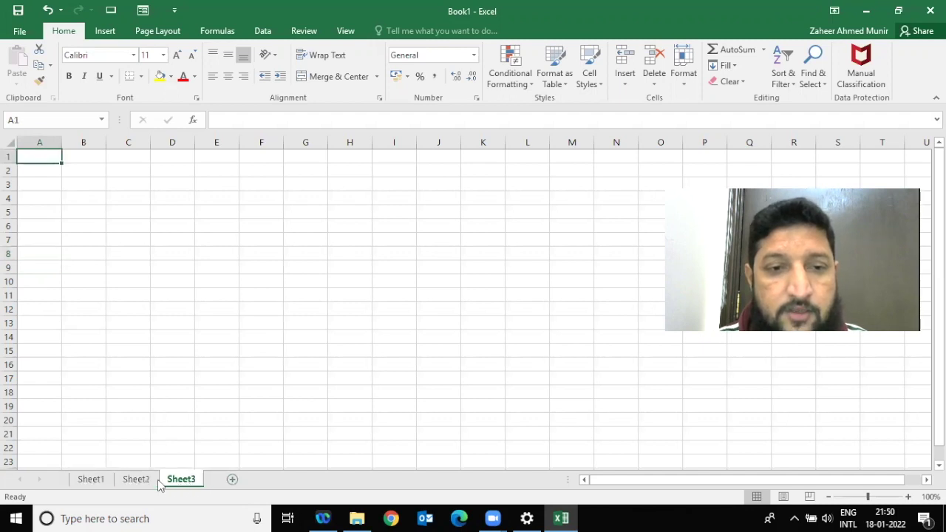
left_click(91, 480)
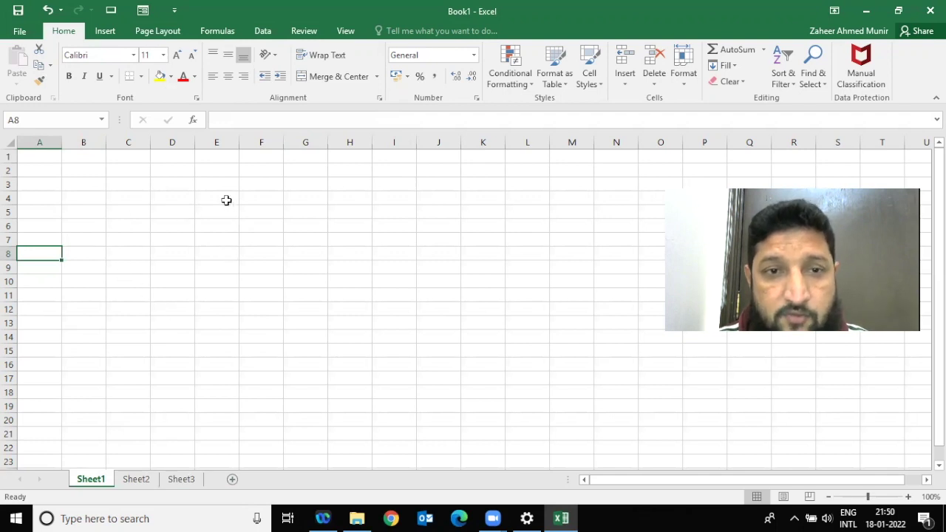
Select cells E4, F4, G4 and J8 in turn to examine how each cell's address is shown.
left_click(216, 198)
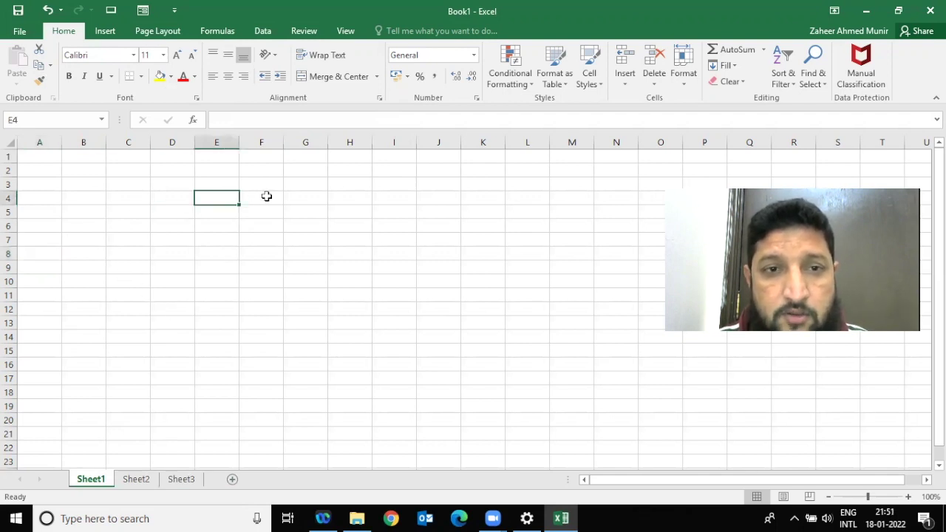
left_click(267, 196)
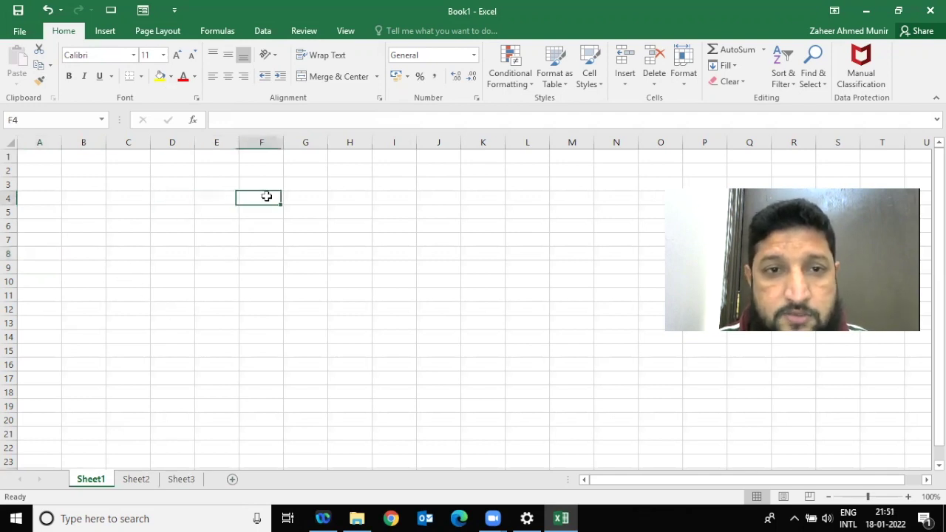
left_click(304, 201)
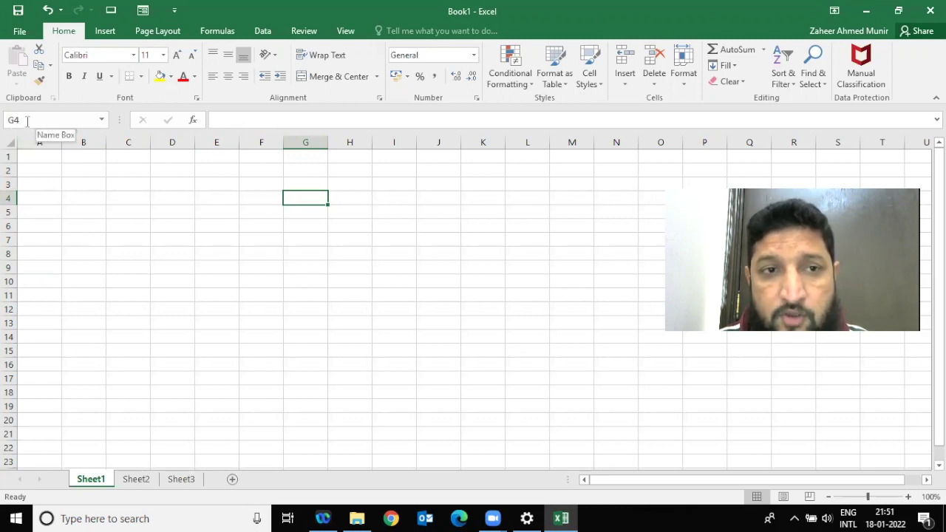
left_click(429, 253)
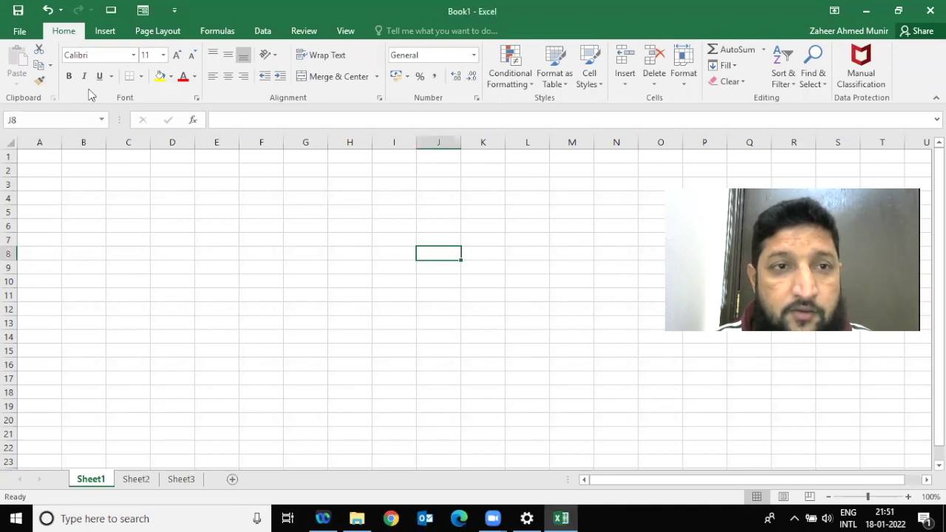
Examine the new-workbook templates, including the Simple invoice preview and the Business category, and return to Sheet1 without creating a workbook.
left_click(19, 33)
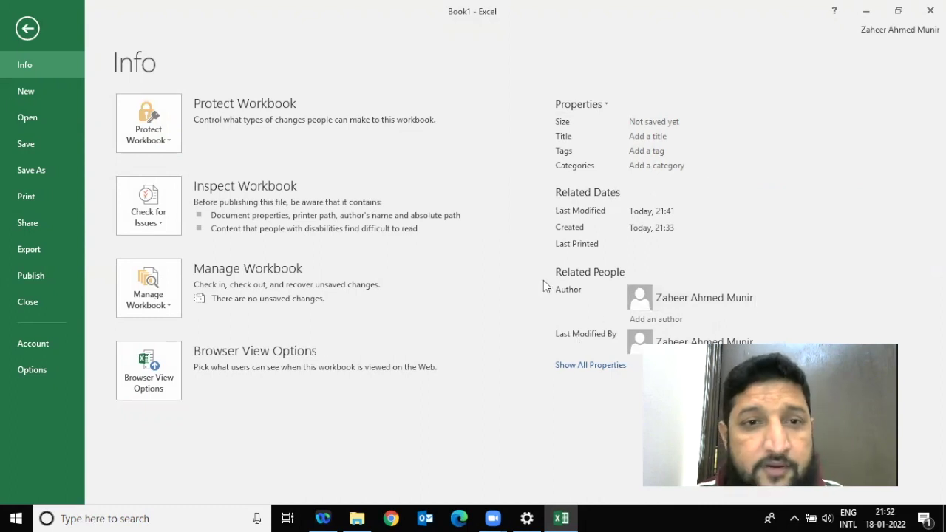
left_click(17, 91)
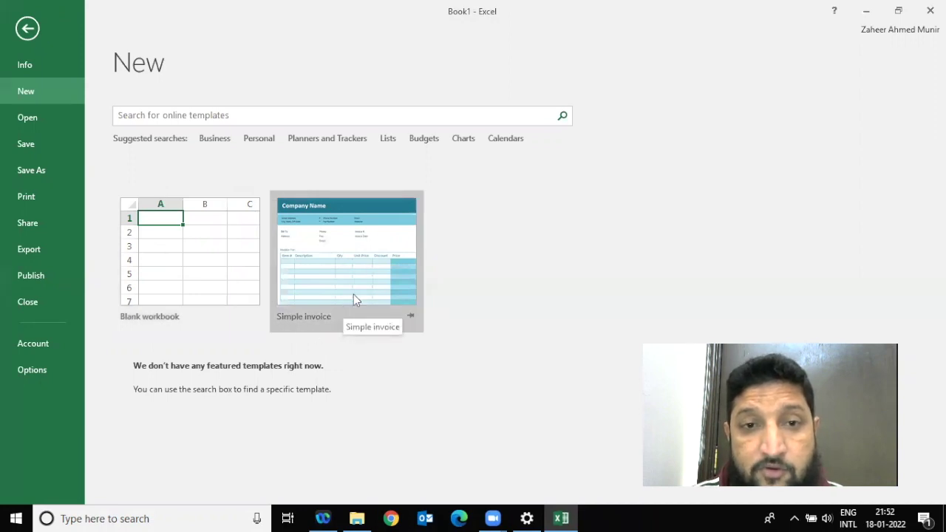
left_click(388, 255)
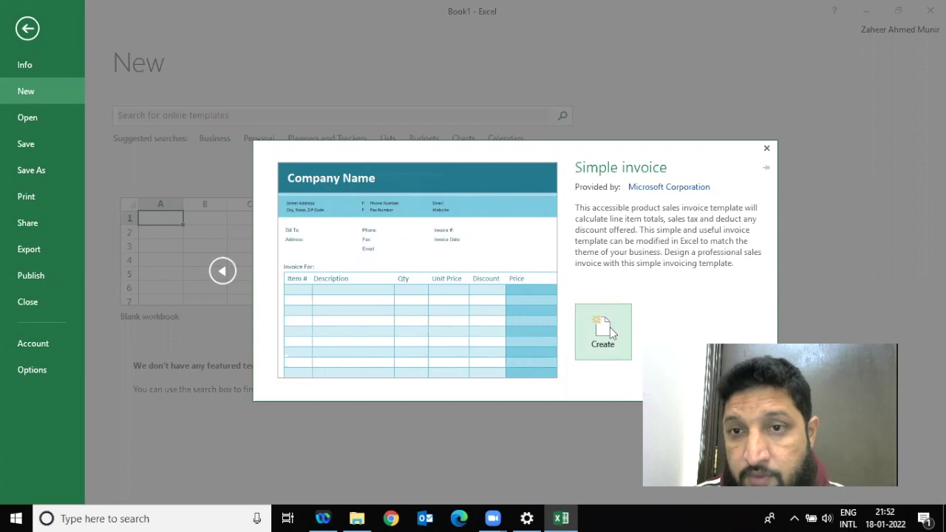
left_click(765, 151)
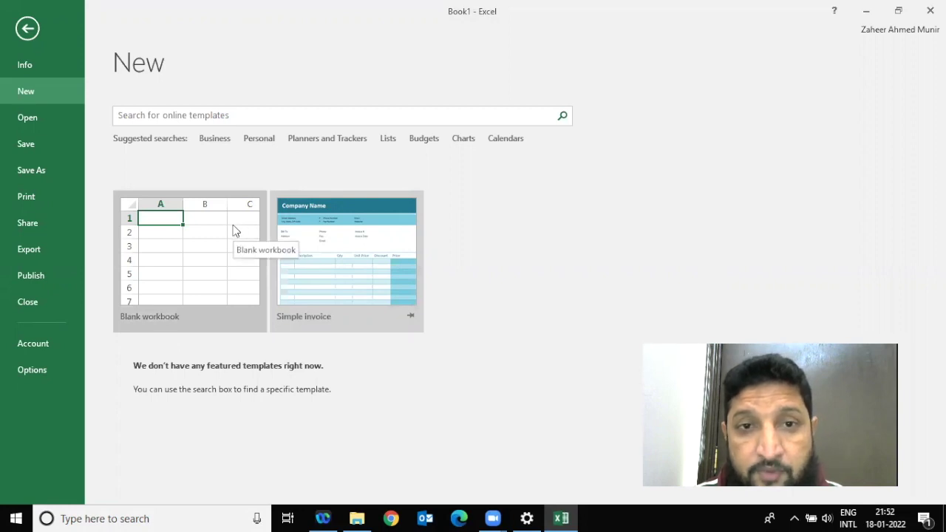
left_click(215, 140)
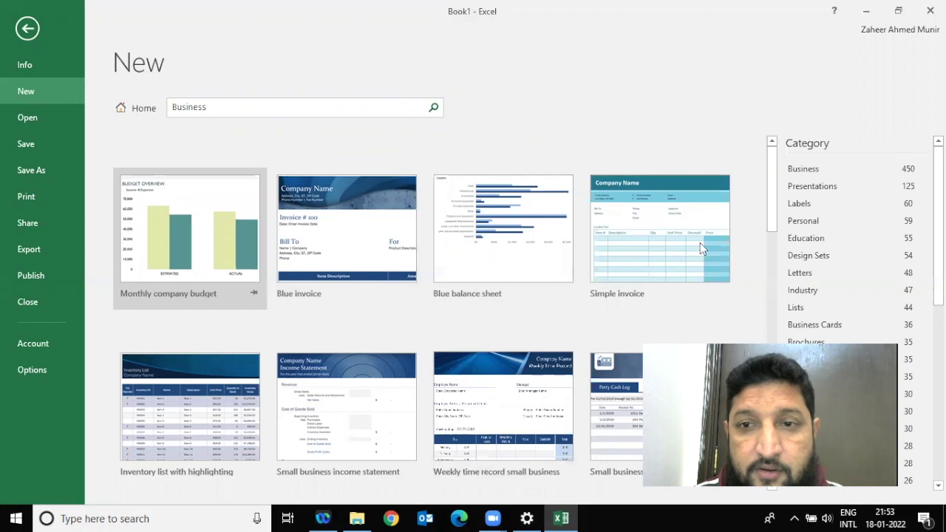
left_click_drag(768, 202, 771, 268)
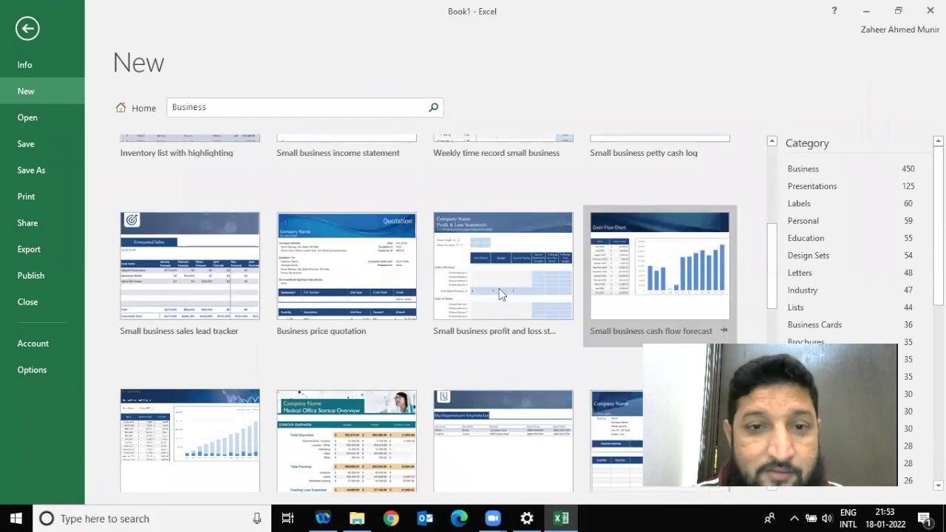
left_click_drag(773, 266, 786, 170)
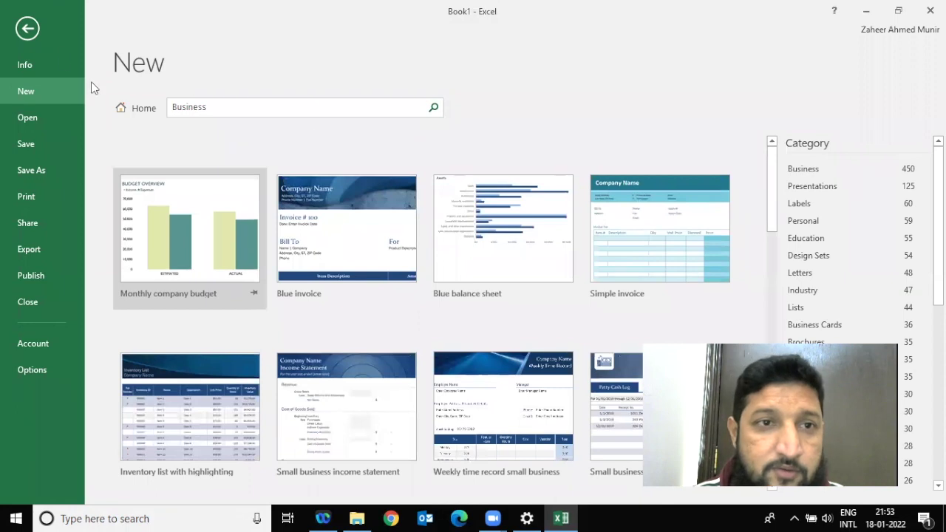
left_click(28, 31)
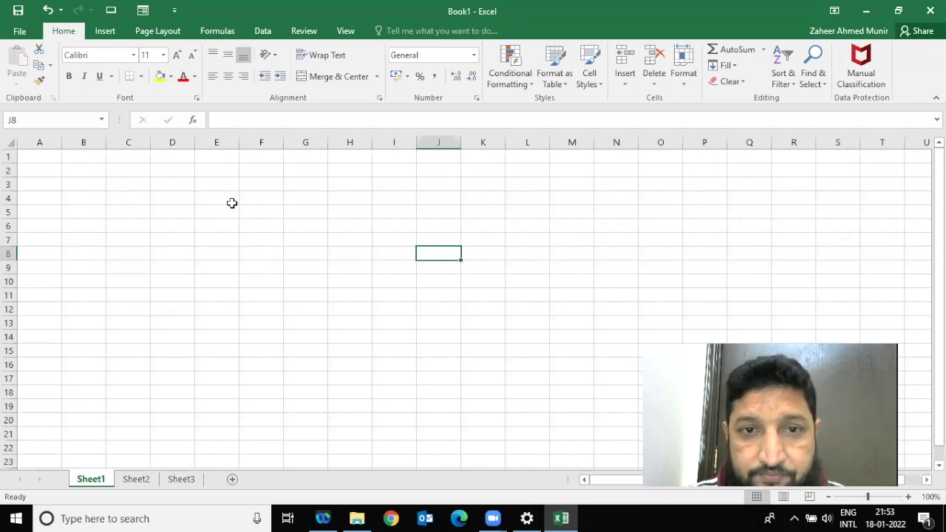
Enter the numbers 5, 3, 4, 5 and 7 across row 5 in cells G5 to K5.
left_click(288, 215)
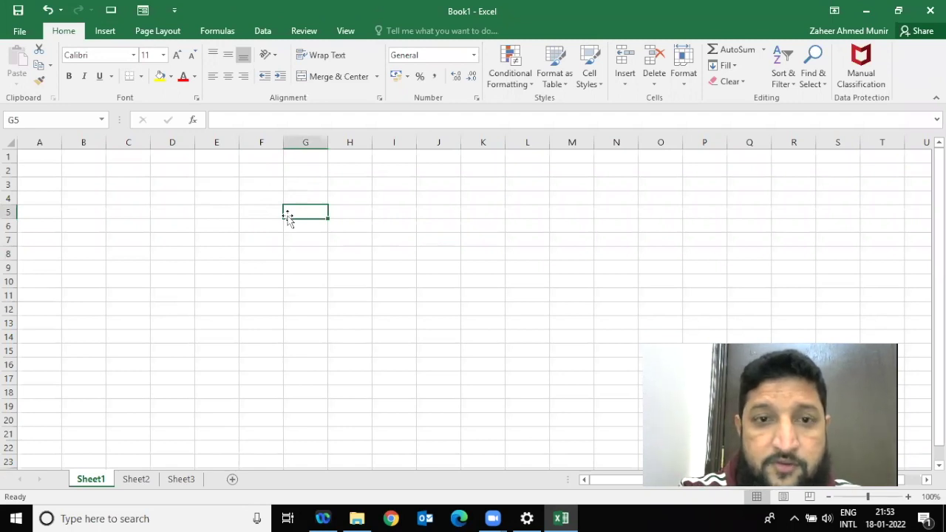
type("5")
key("Tab")
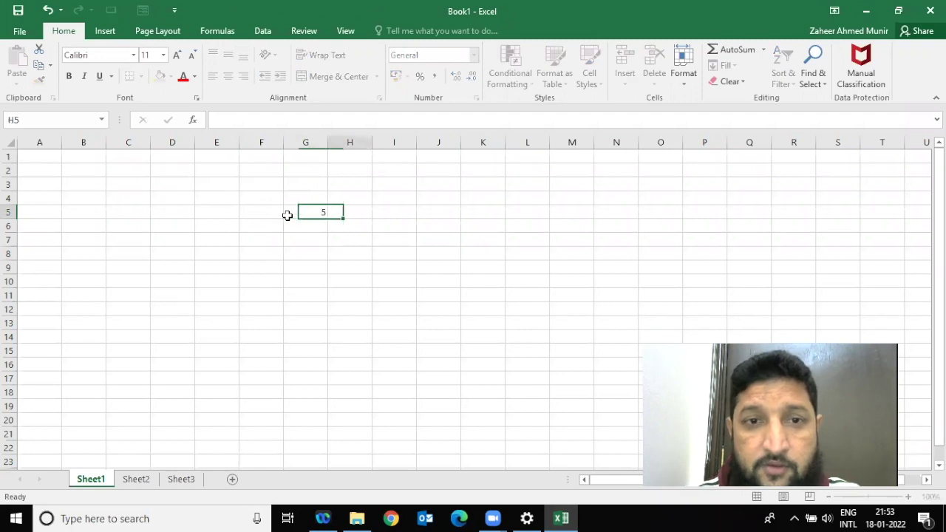
type("3")
key("Tab")
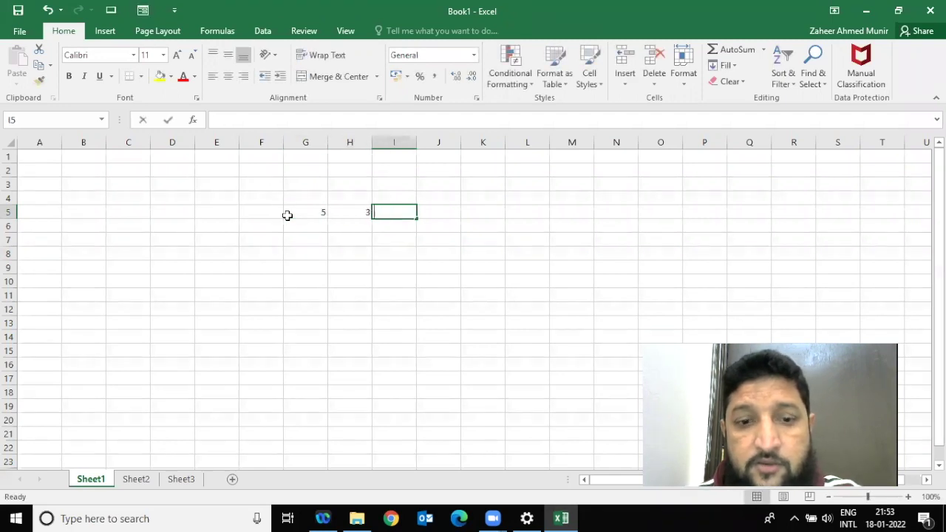
type("4")
key("Tab")
type("5")
key("Tab")
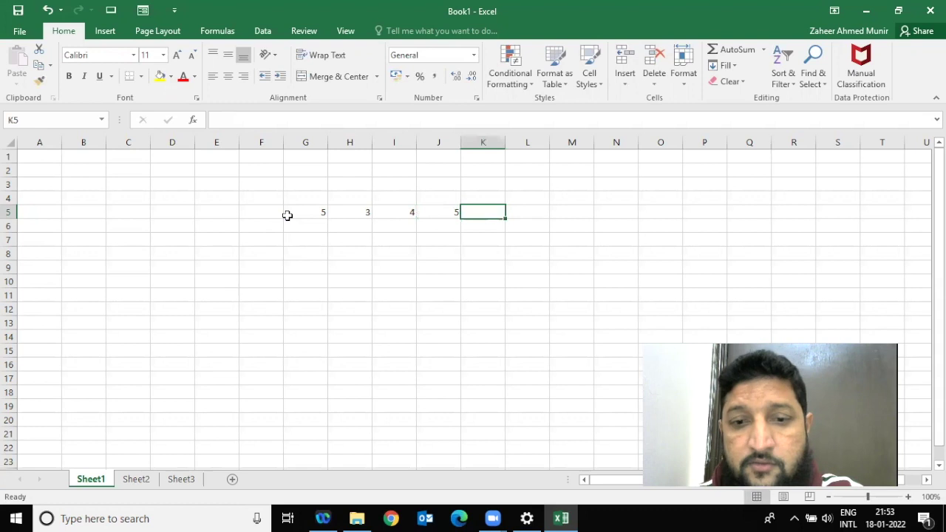
type("7")
key("Tab")
Go back to G5 and review the row of numbers cell by cell through to K5.
key("Down")
key("Left")
key("Left")
key("Left")
key("Left")
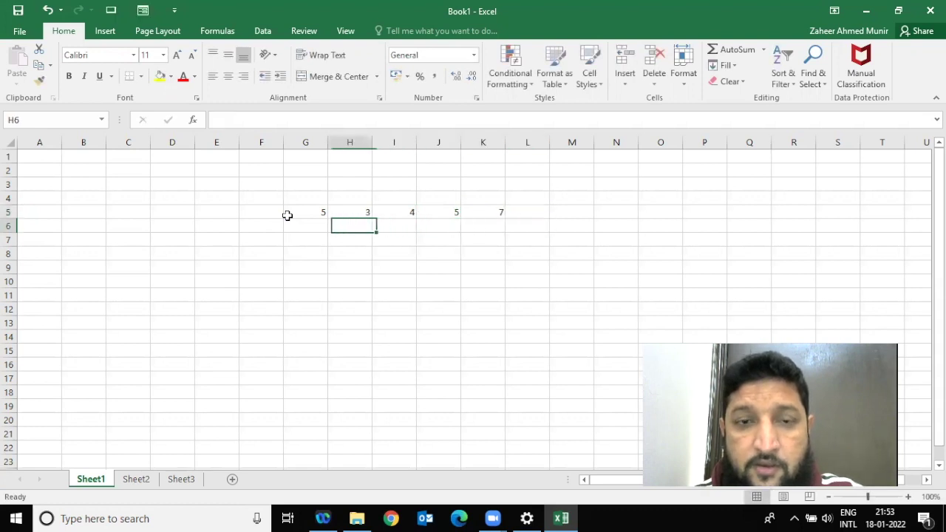
key("Left")
key("Up")
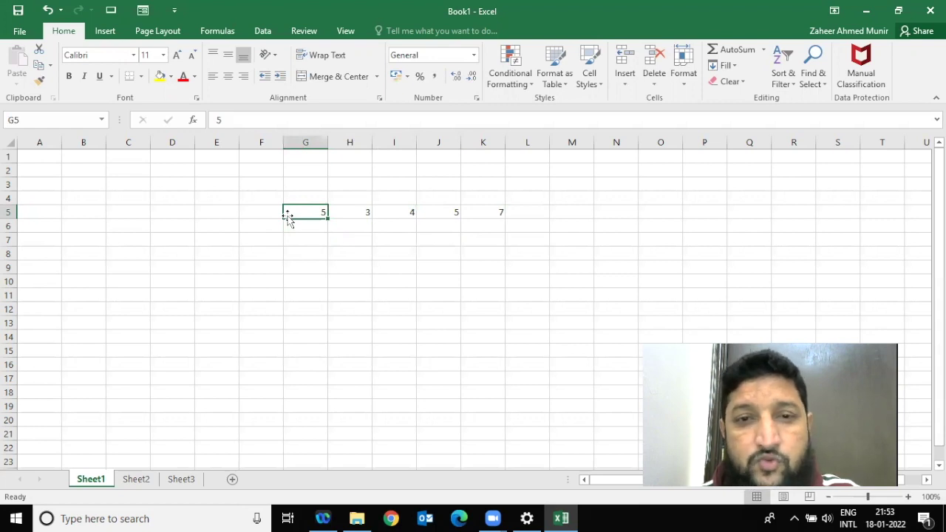
key("Right")
key("Right")
key("Right")
key("Right")
key("Right")
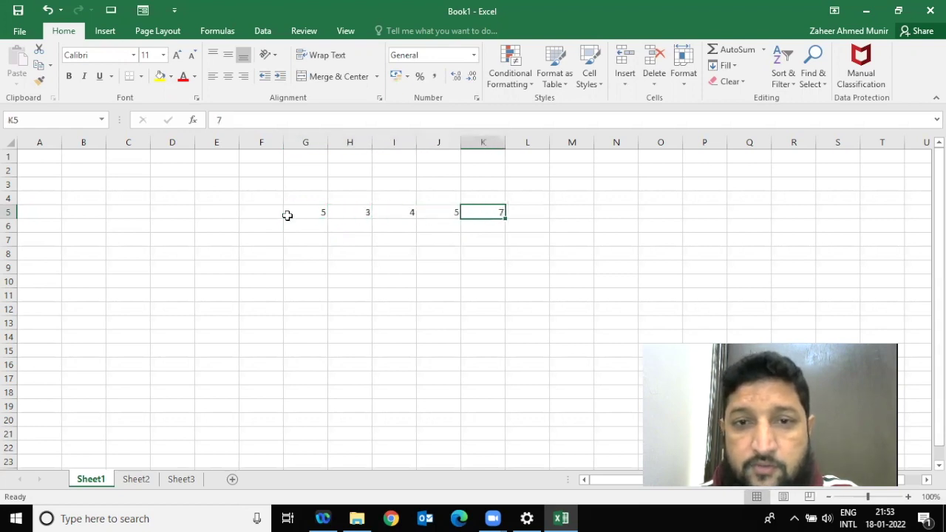
Enter the formula =5+3+4+5+7 in cell G7 and reselect the cell to view its formula.
key("Down")
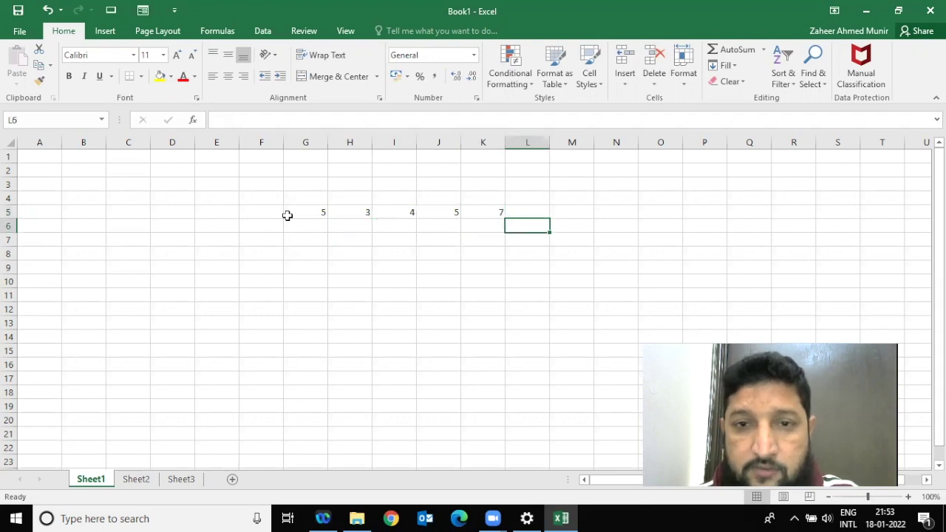
key("Left")
key("Left")
key("Left")
key("Left")
key("Left")
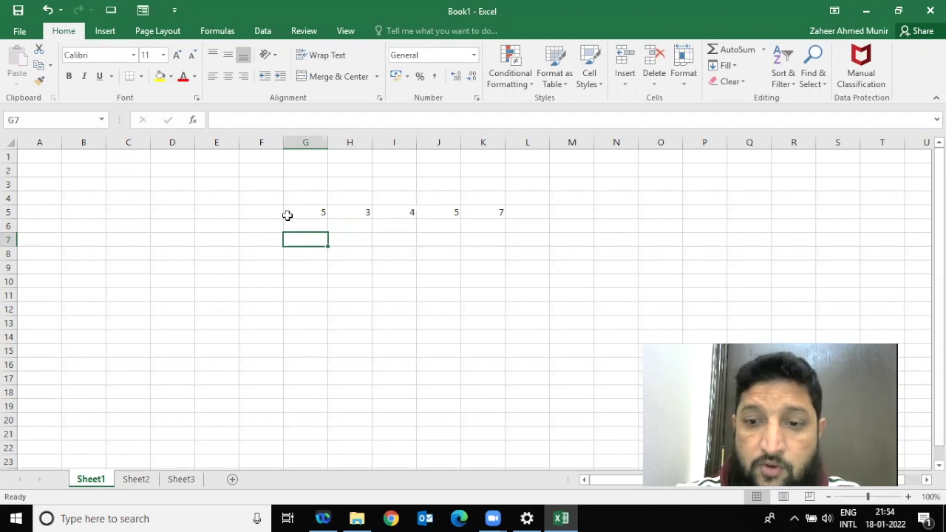
type("=")
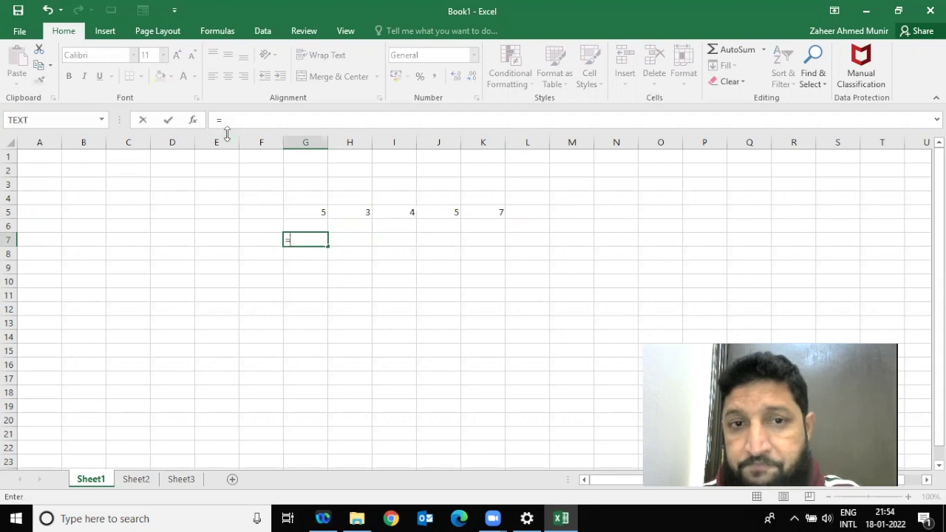
type("5")
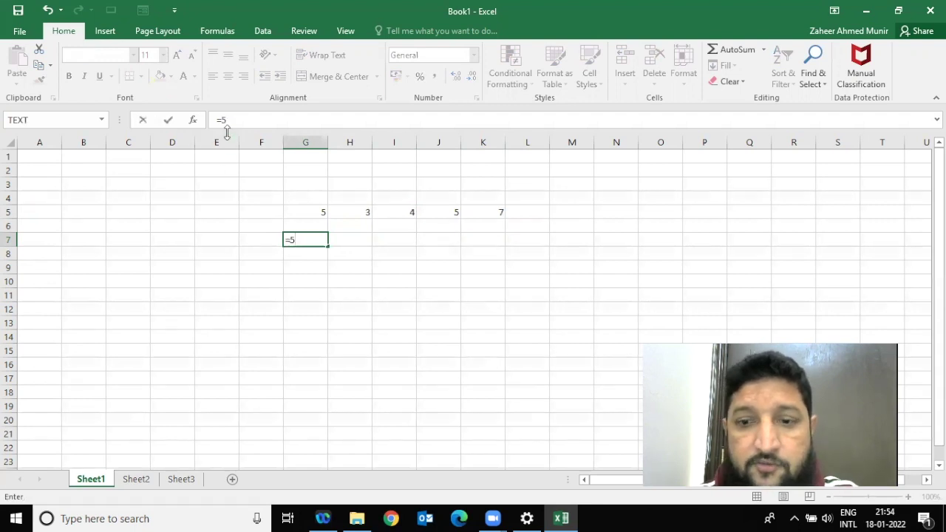
type("+3")
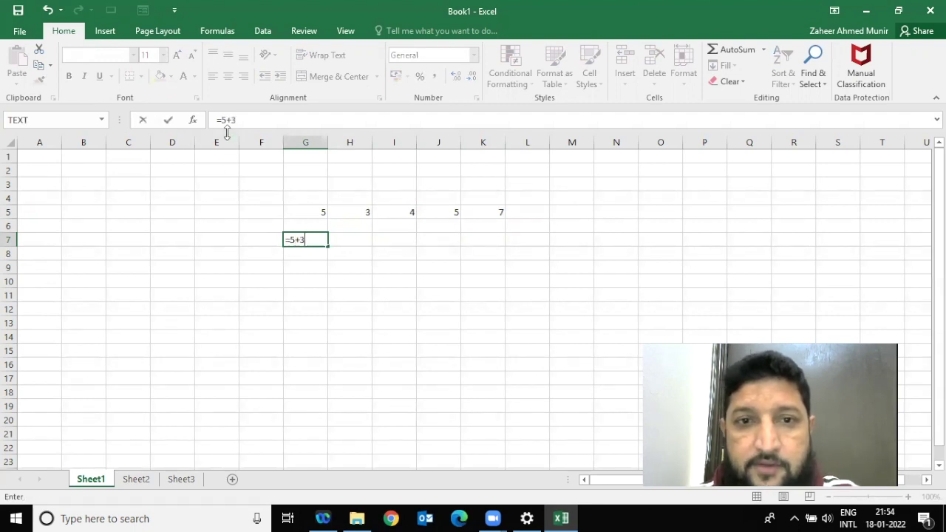
type("+4+5+7")
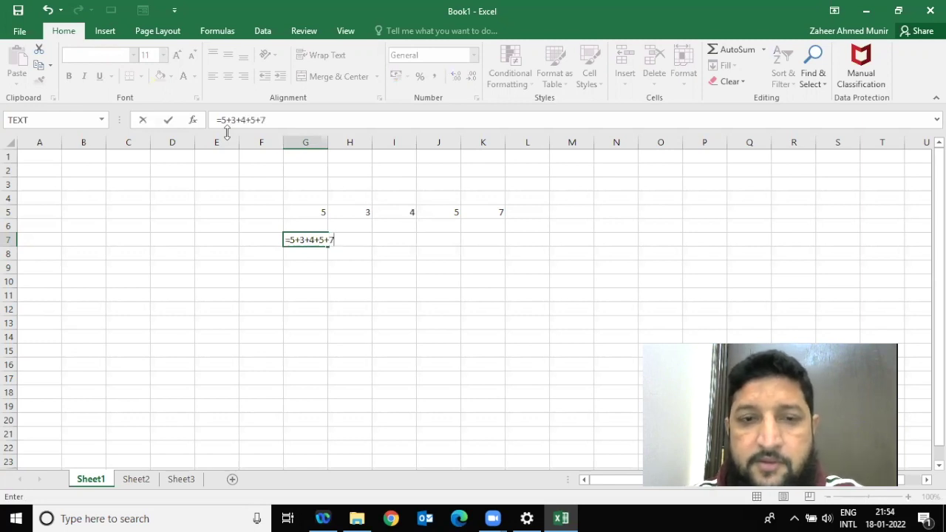
key("Return")
key("Up")
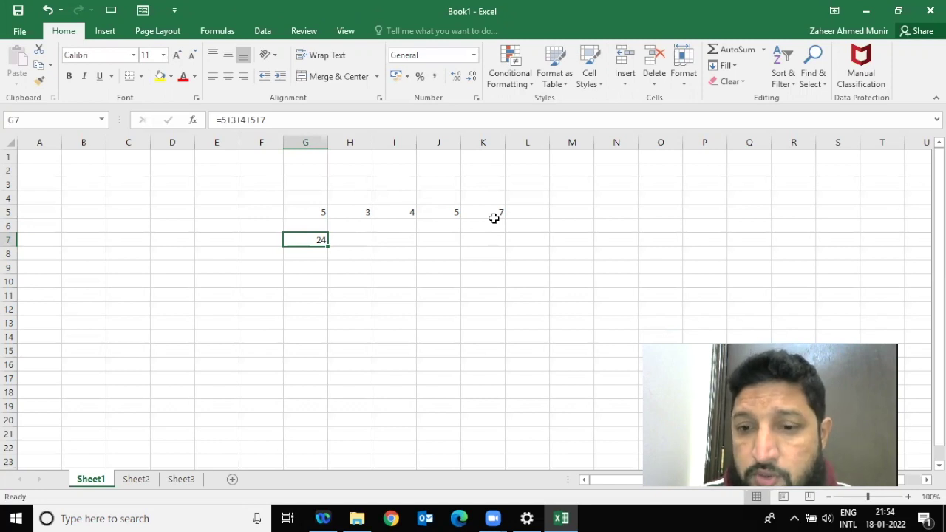
Replace the formula in G7 with =G5+H5+I5+J5+K5 and reselect the cell to view it.
key("Delete")
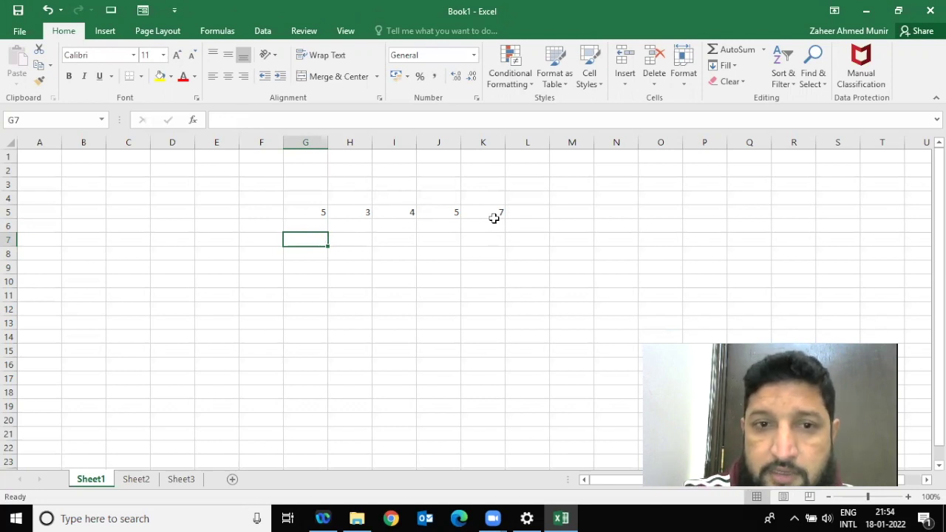
type("=")
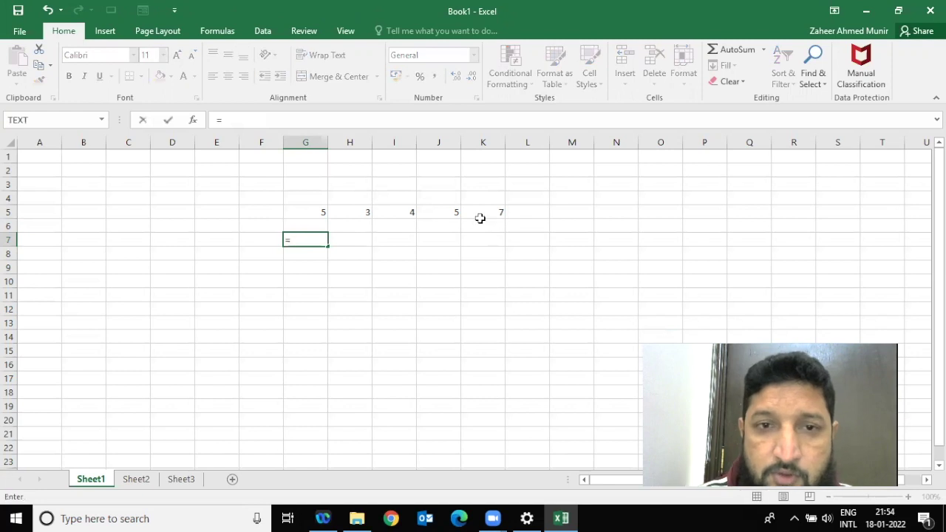
left_click(314, 213)
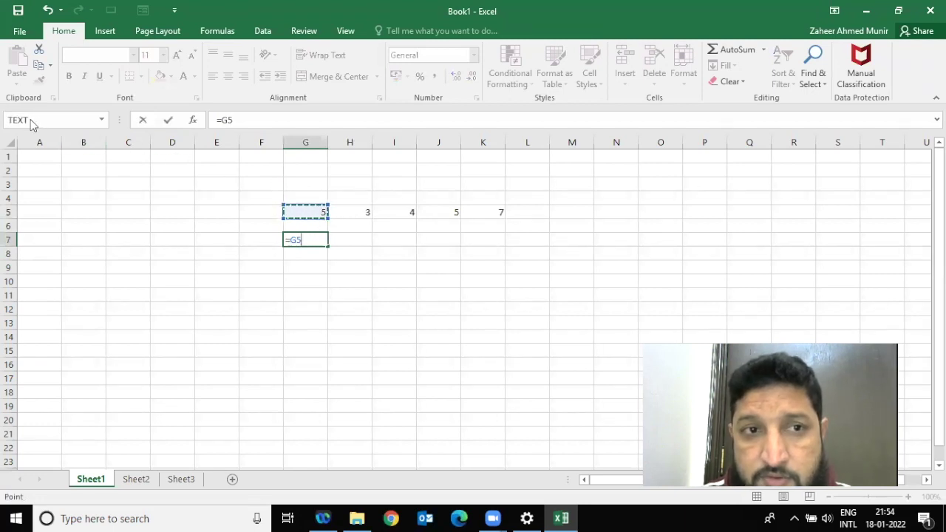
type("+")
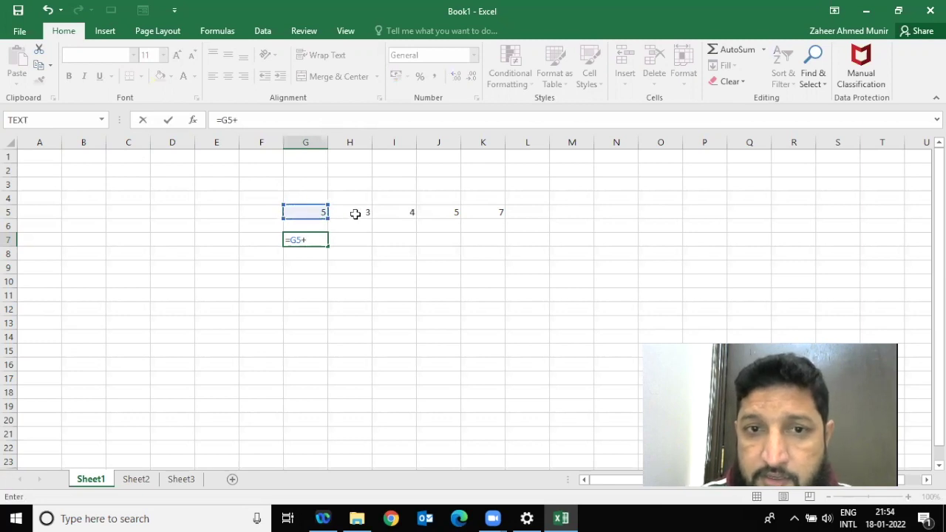
left_click(355, 213)
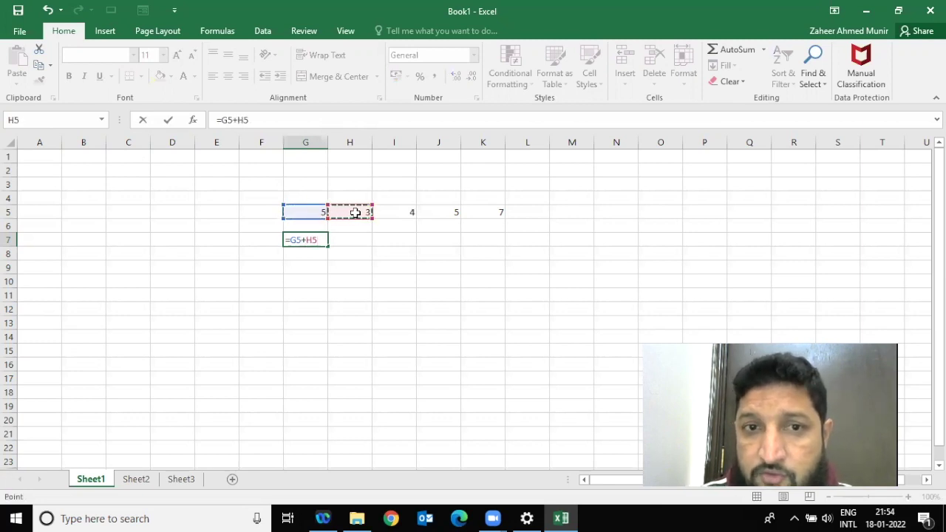
type("+")
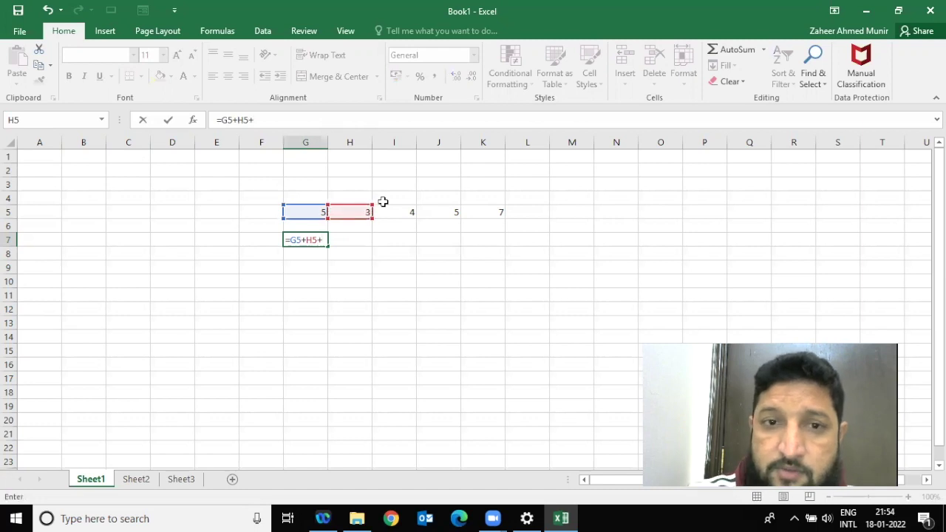
left_click(394, 212)
type("+")
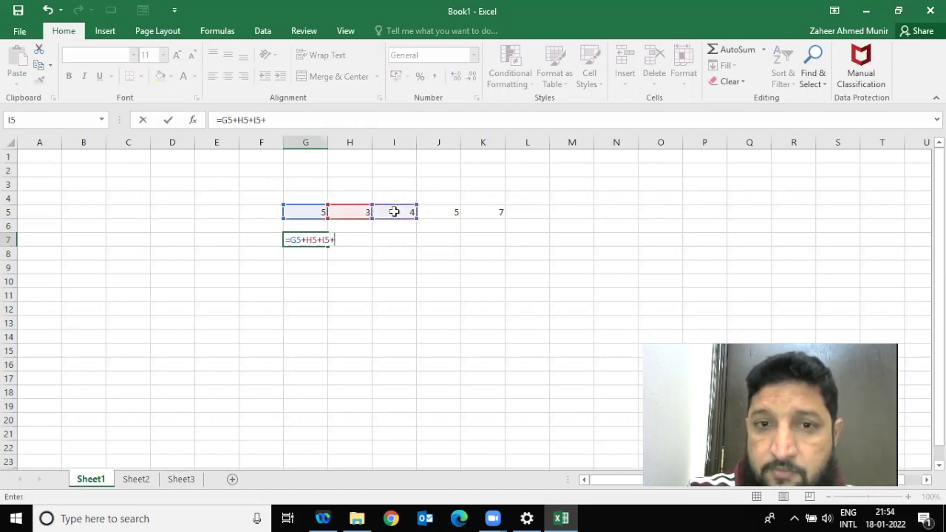
left_click(437, 213)
type("+")
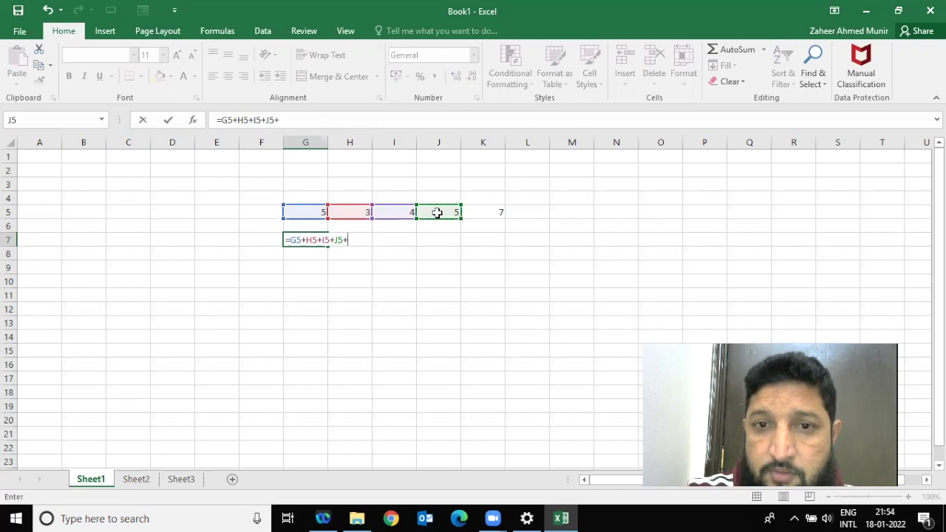
left_click(477, 212)
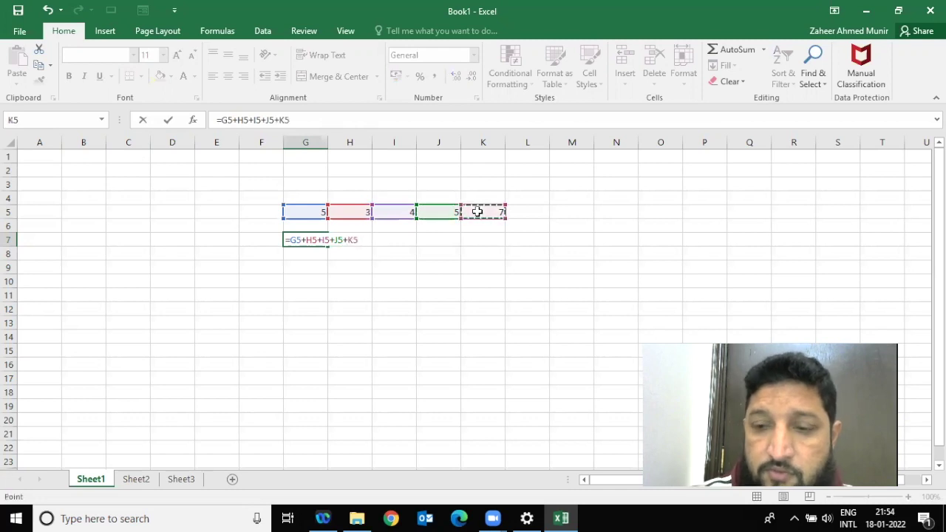
key("Return")
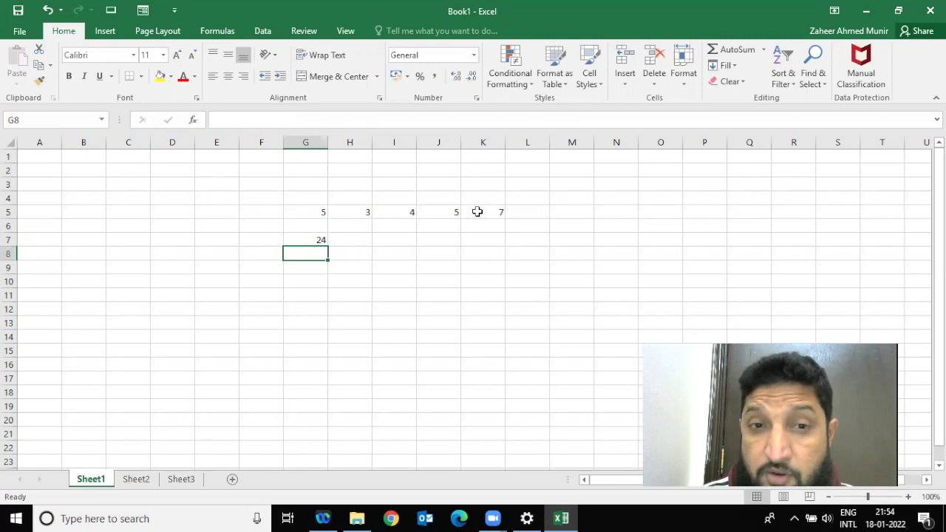
key("Up")
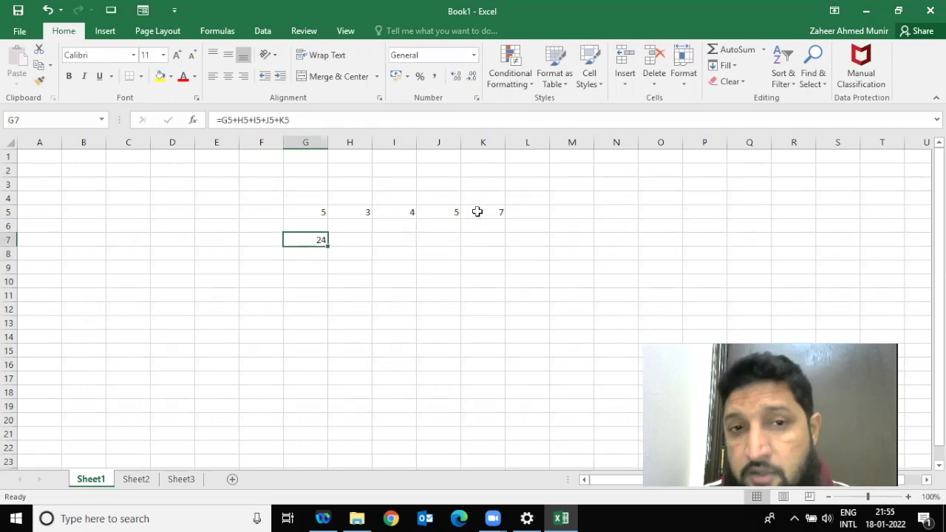
Extend the row of numbers with 5 in L5 and 8 in M5.
left_click(502, 215)
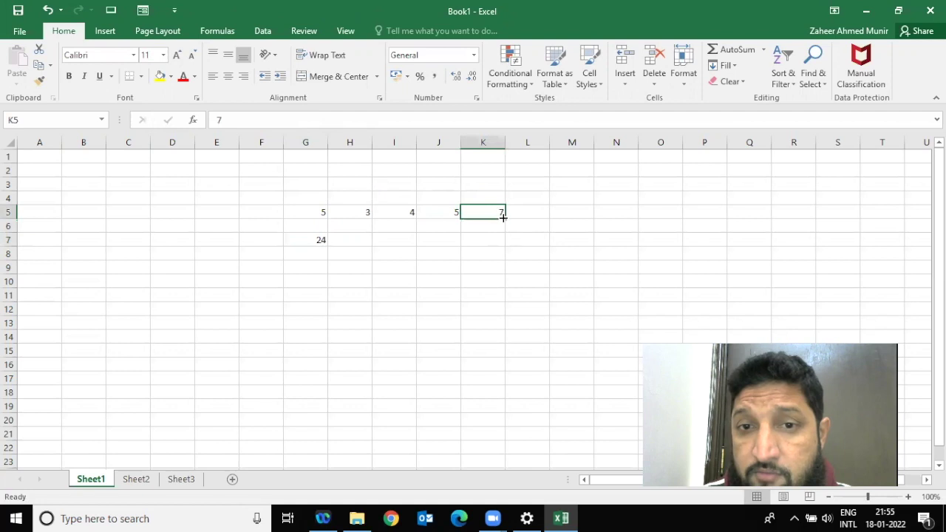
left_click(519, 210)
type("5")
key("Tab")
type("8")
key("Tab")
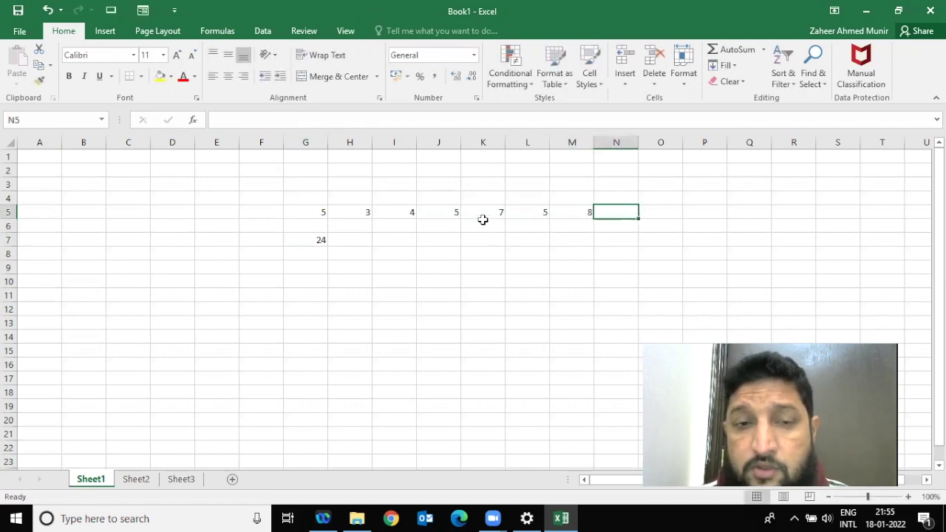
Add L5 and M5 to the formula in G7 so it reads =G5+H5+I5+J5+K5+L5+M5, and reselect the cell.
left_click(320, 240)
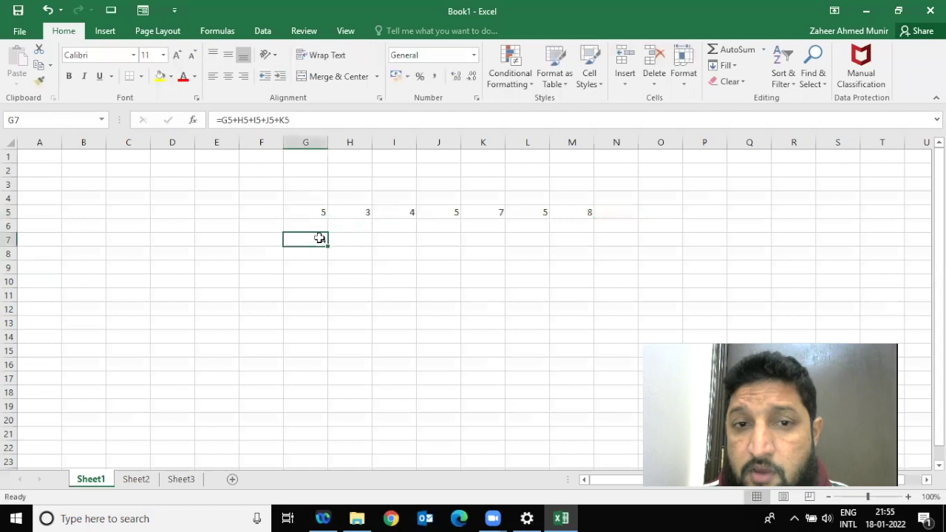
left_click(313, 119)
type("+")
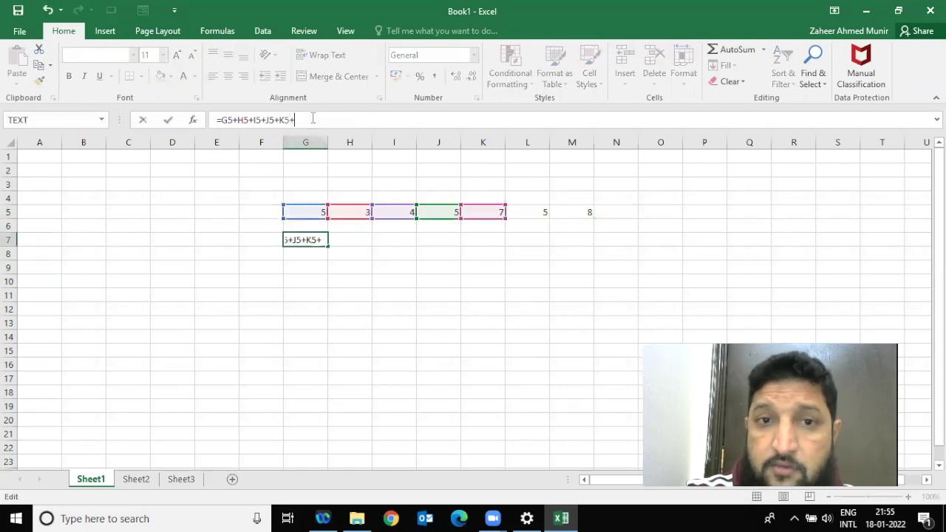
left_click(548, 213)
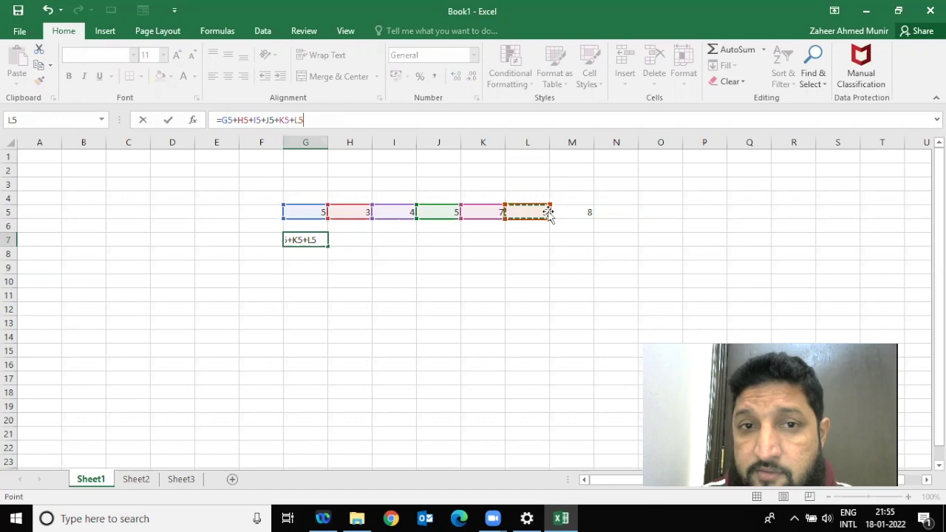
type("+")
left_click(574, 212)
key("ctrl+Return")
key("Return")
key("Up")
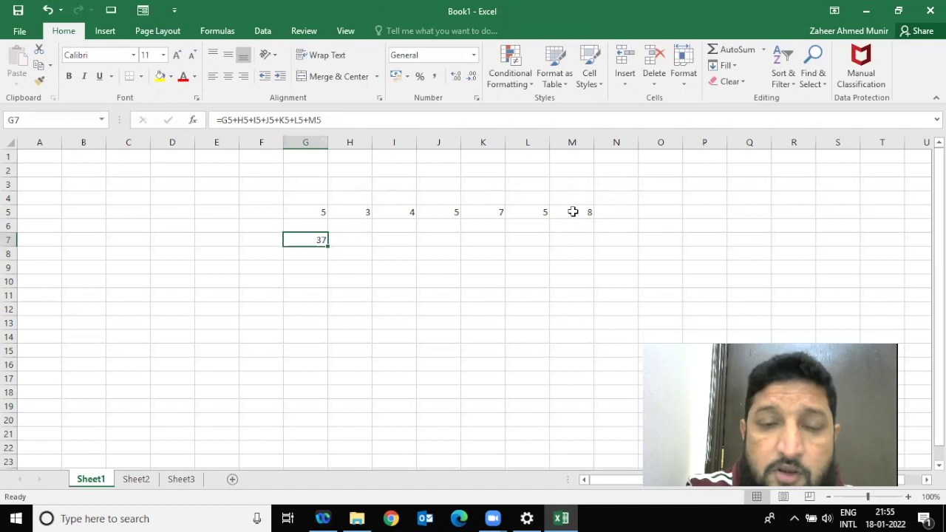
Clear G7 and enter =SUM(G5,H5,I5,J5,K5,L5,M5) in it, referencing each number cell separately.
key("Delete")
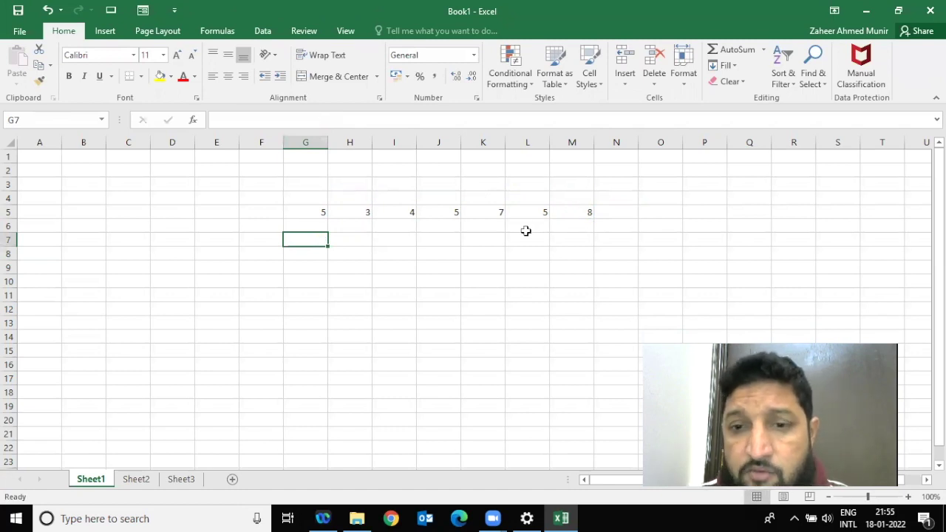
type("=sum")
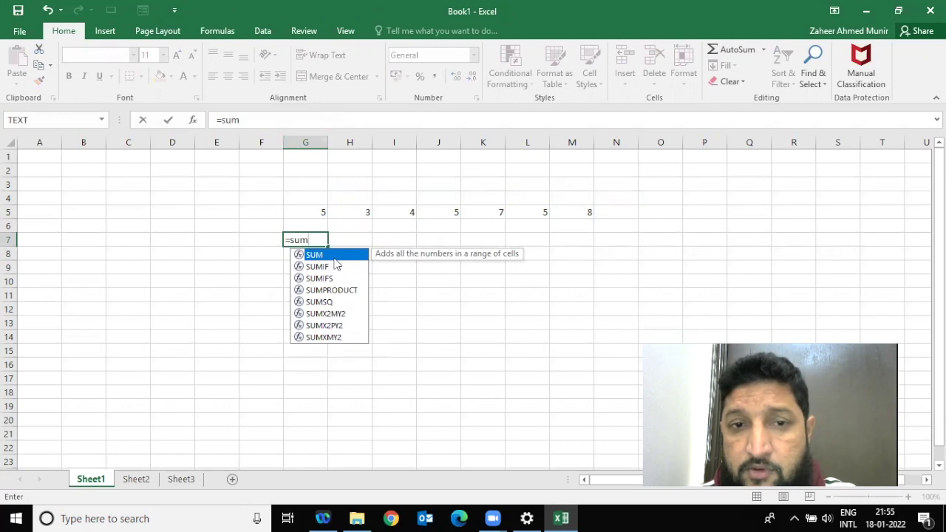
double_click(332, 256)
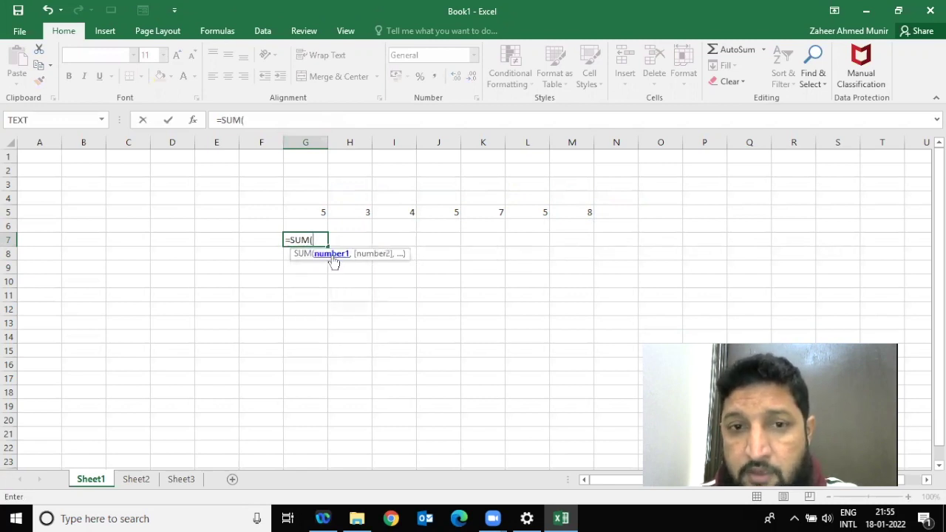
left_click(313, 211)
type(",")
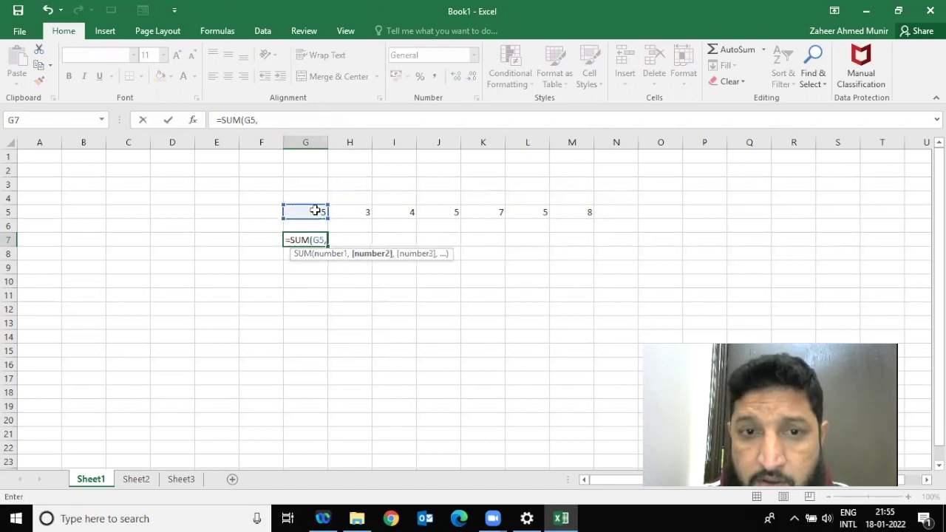
left_click(344, 213)
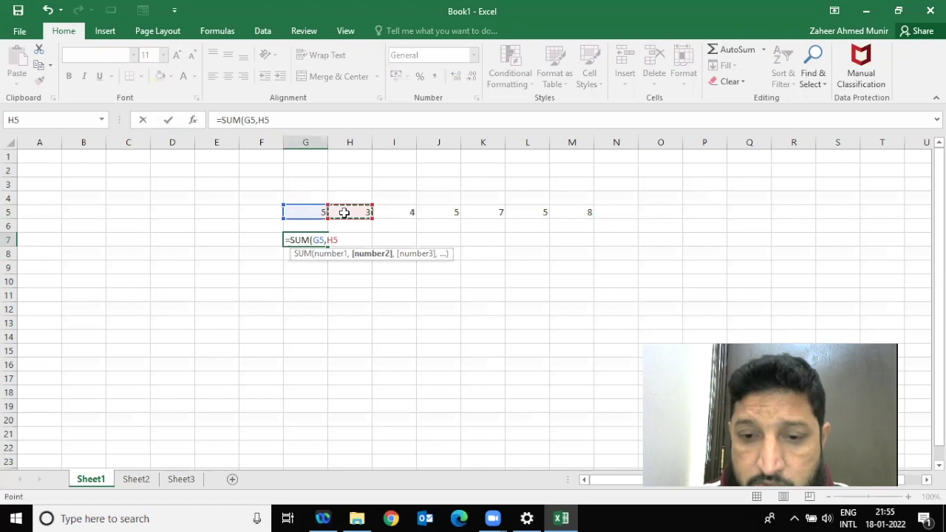
type(",")
left_click(394, 212)
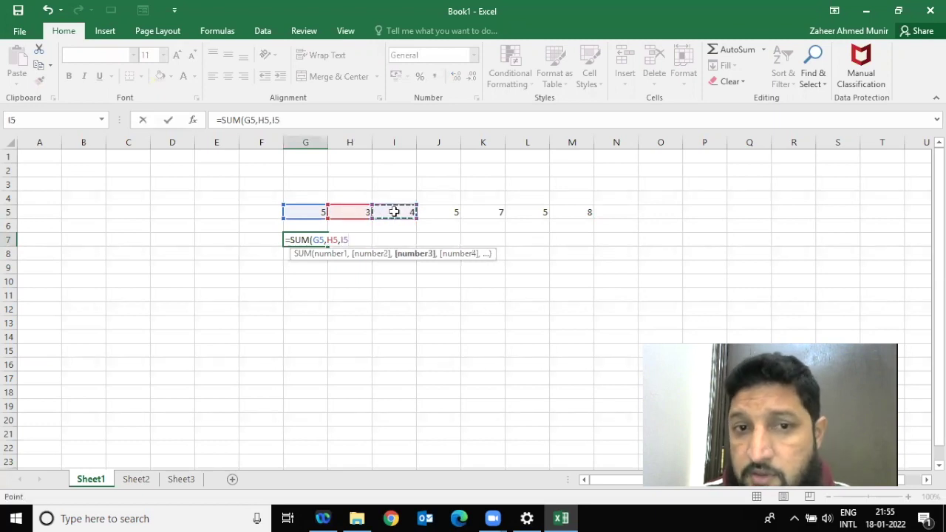
type(",")
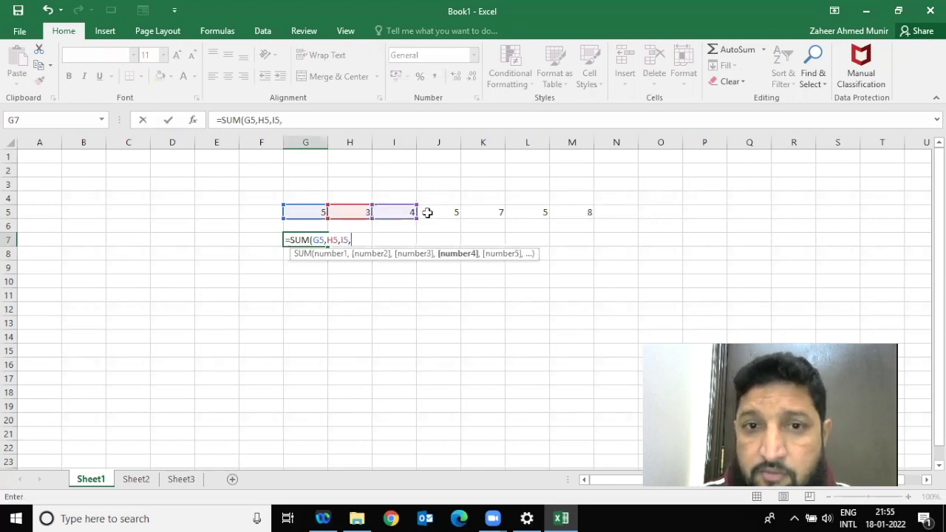
left_click(427, 213)
type(",")
left_click(473, 212)
type(",")
left_click(526, 212)
type(",")
left_click(584, 213)
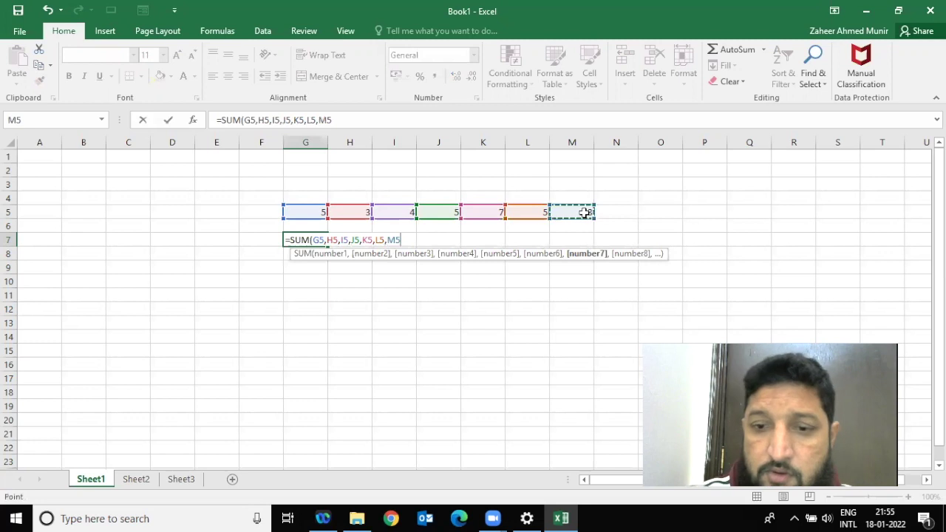
type(")")
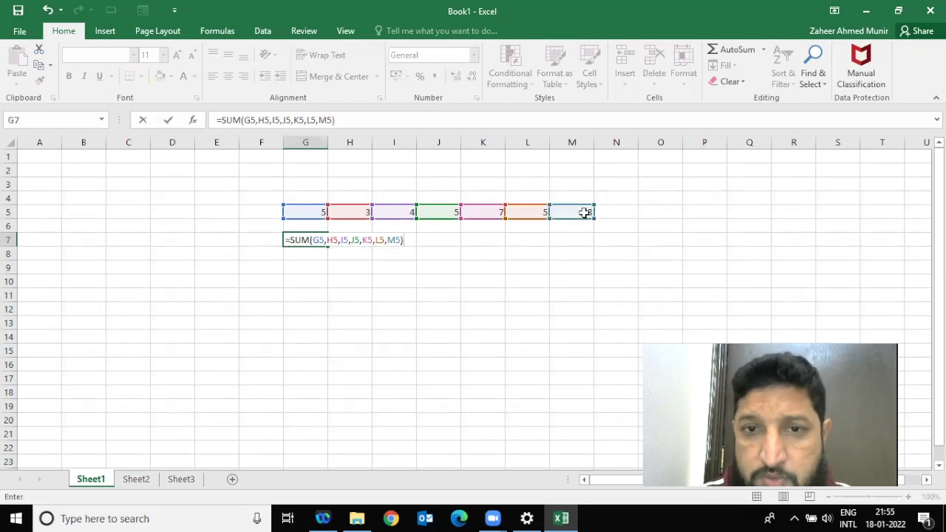
key("Return")
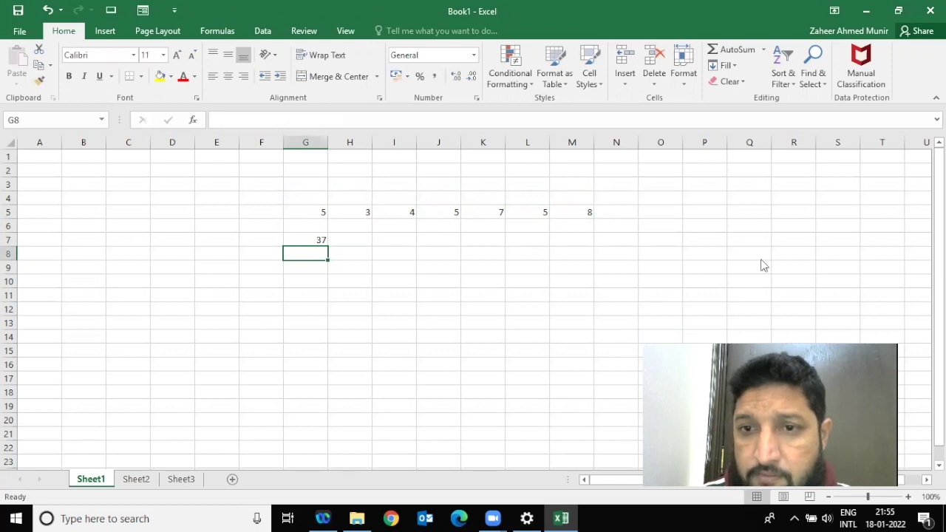
Enter =SUM(G5:M5) in H7, summing the whole row of numbers as one range.
left_click(313, 207)
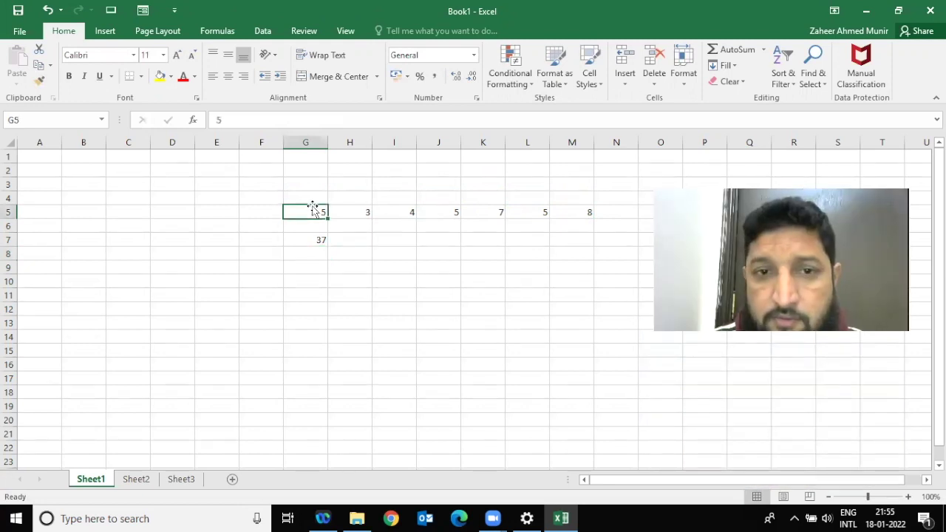
key("Down")
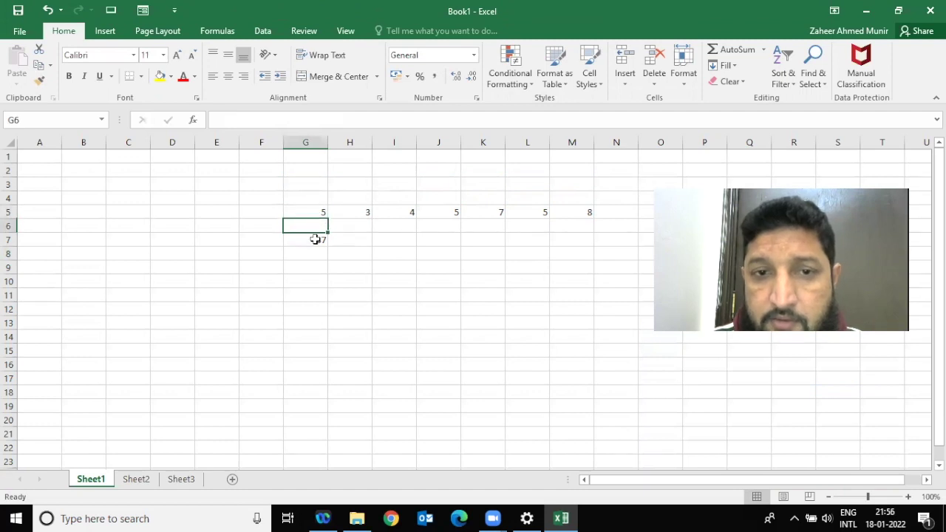
left_click(317, 239)
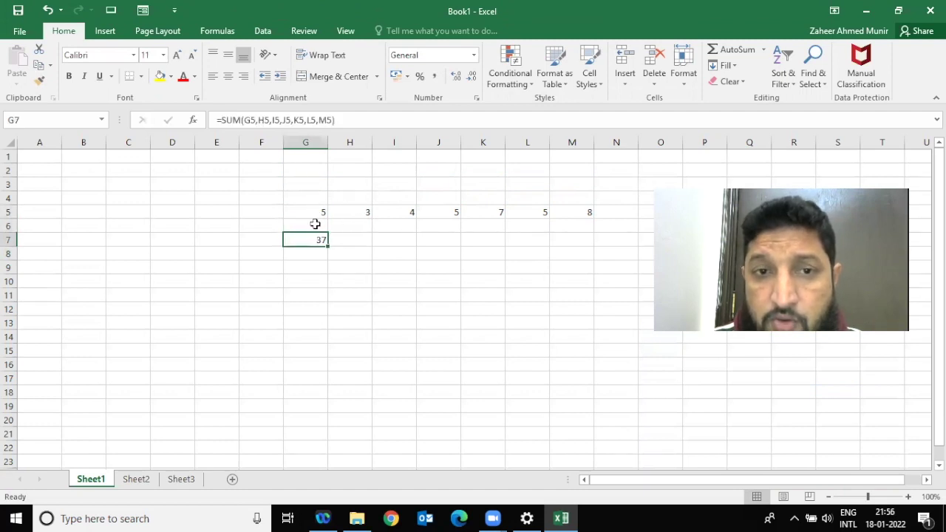
key("Right")
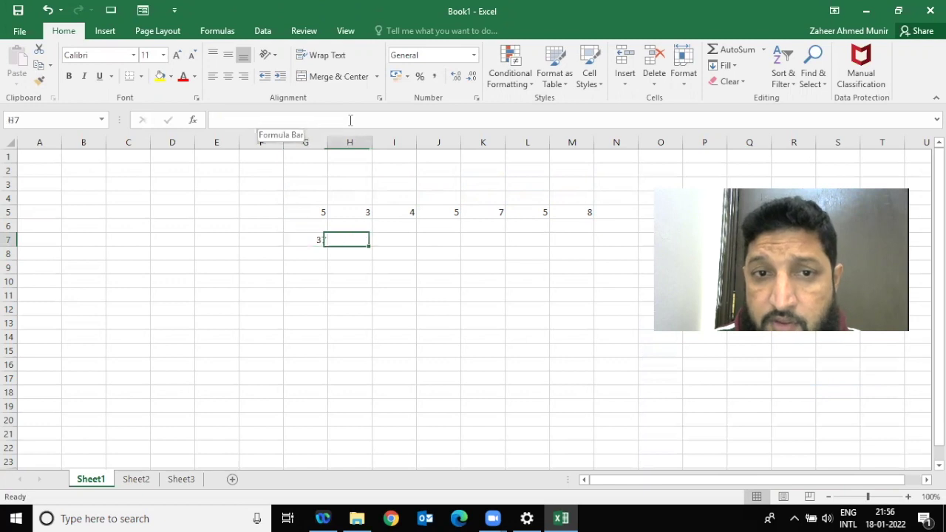
type("=")
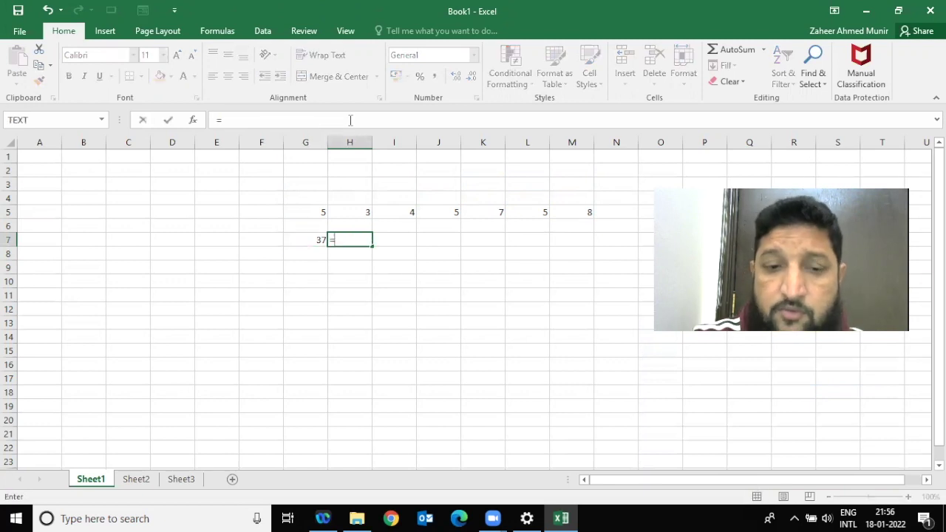
type("sum")
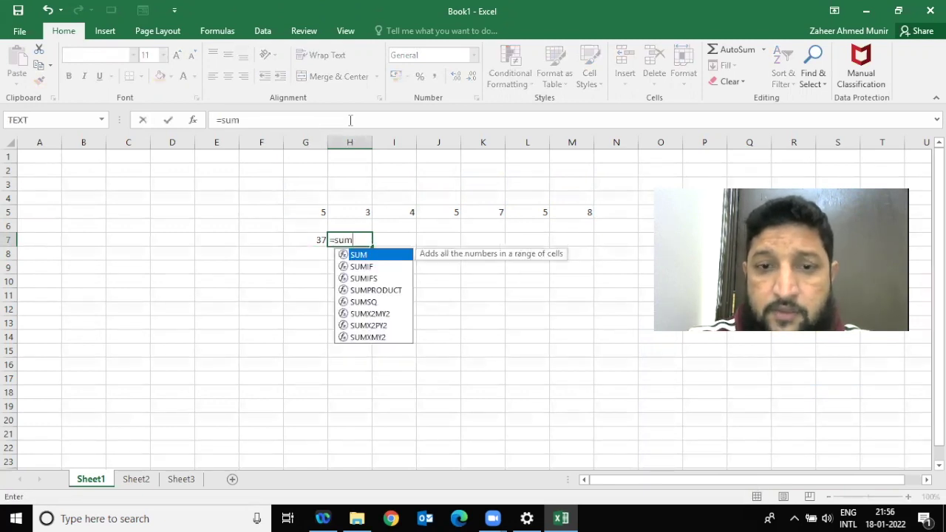
key("Tab")
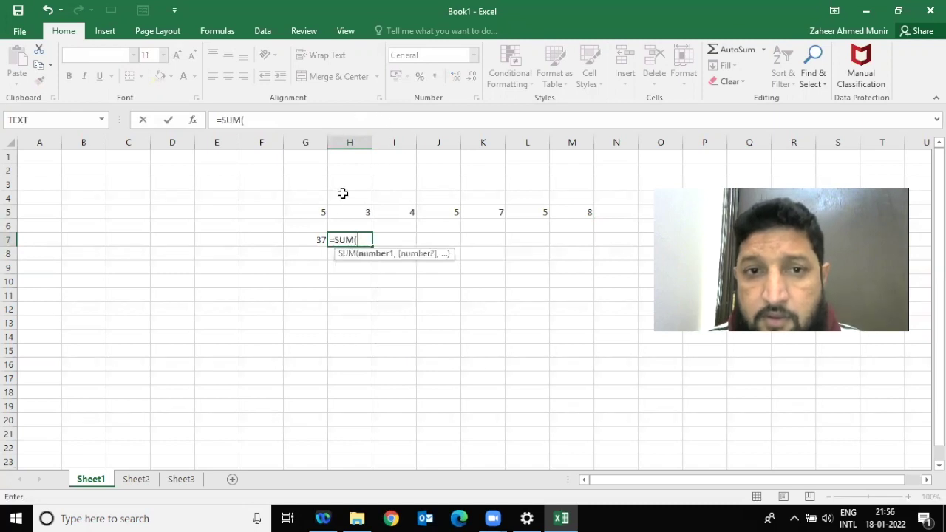
left_click_drag(313, 208, 563, 210)
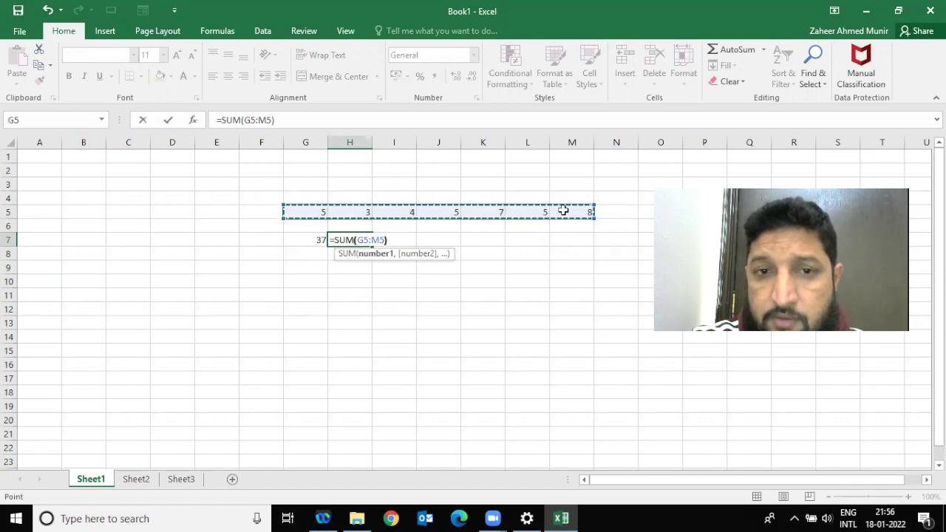
type(")")
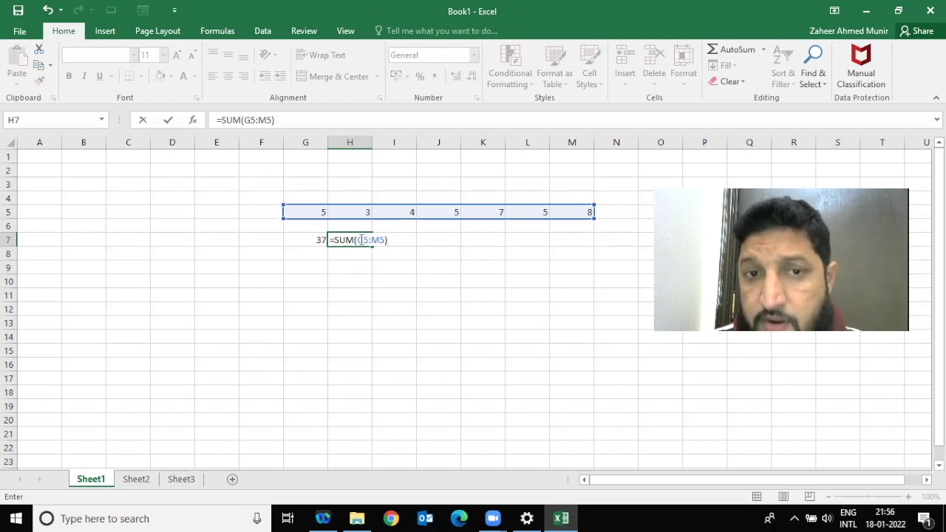
key("Return")
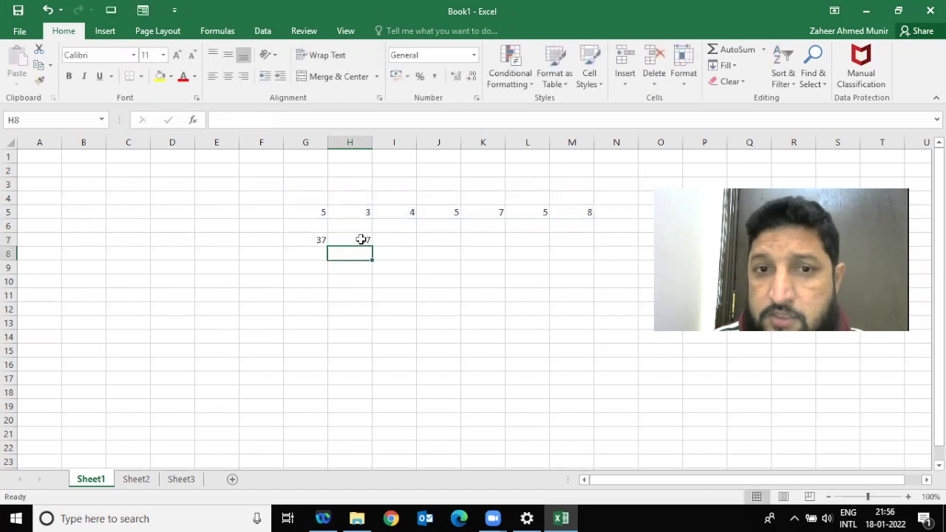
Compare the formulas in G7 and H7, and check the range's first and last cells, G5 and M5.
left_click(320, 239)
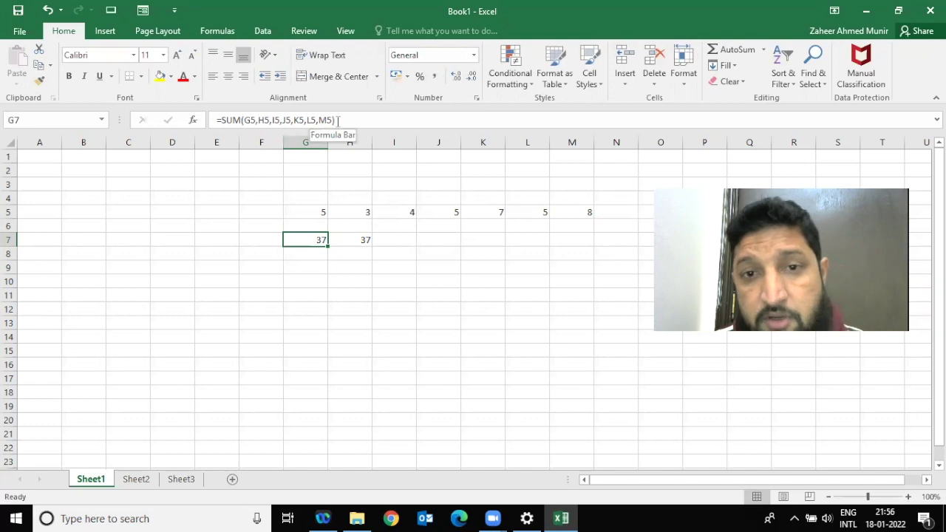
left_click(345, 238)
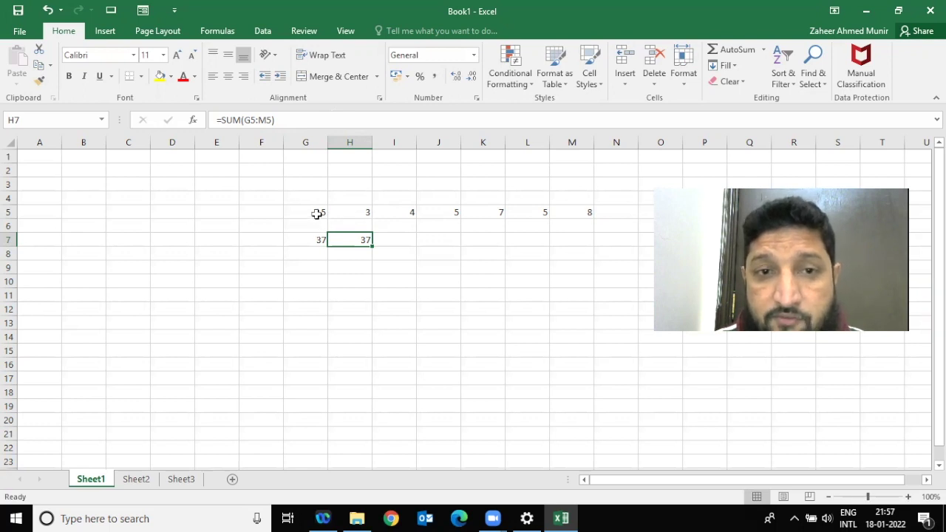
left_click(317, 214)
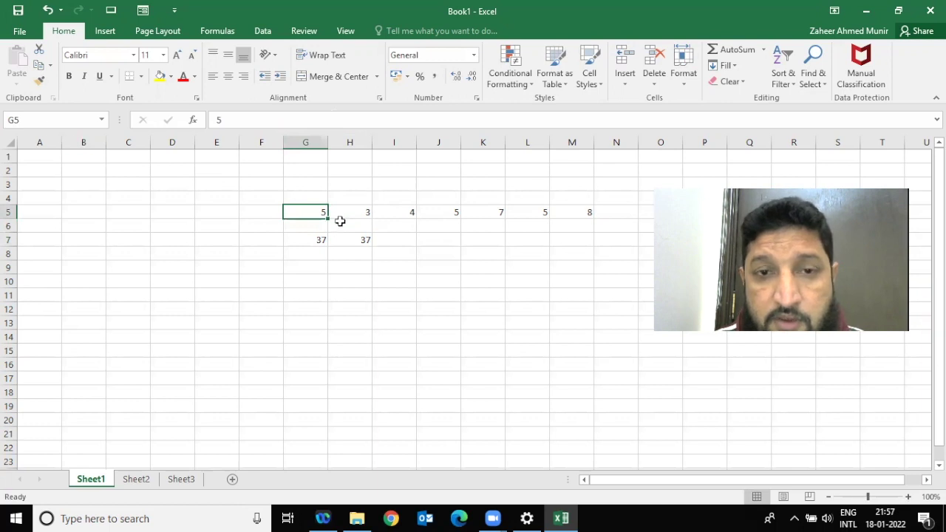
left_click(580, 210)
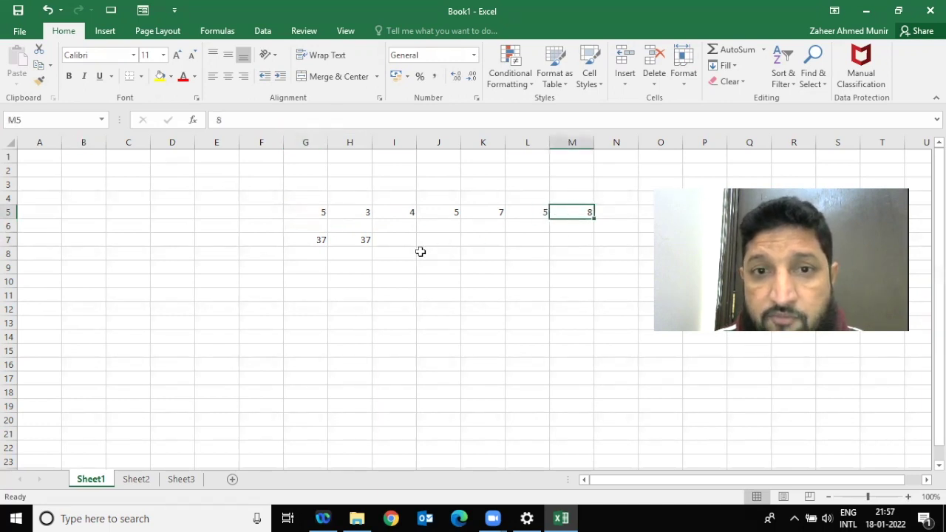
left_click(357, 242)
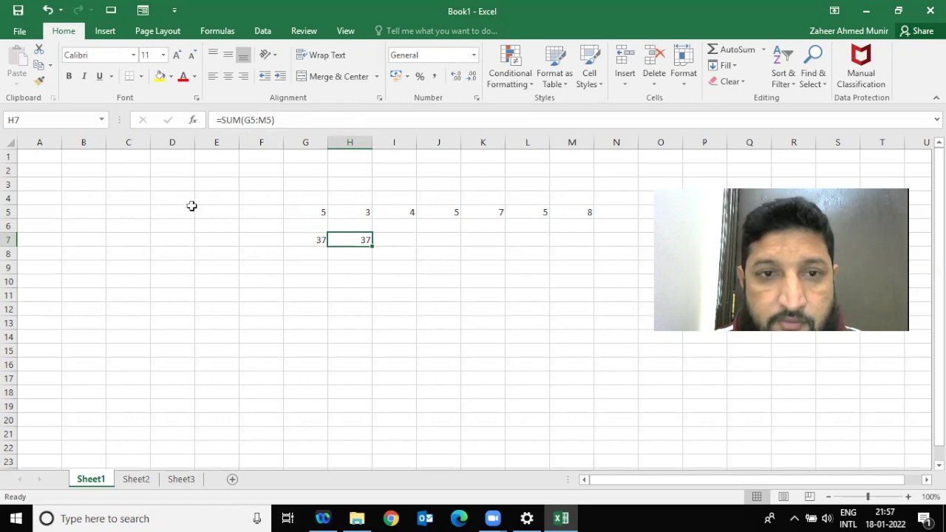
Enter 10 in C5, apart from the existing row of numbers.
left_click(138, 207)
type("10")
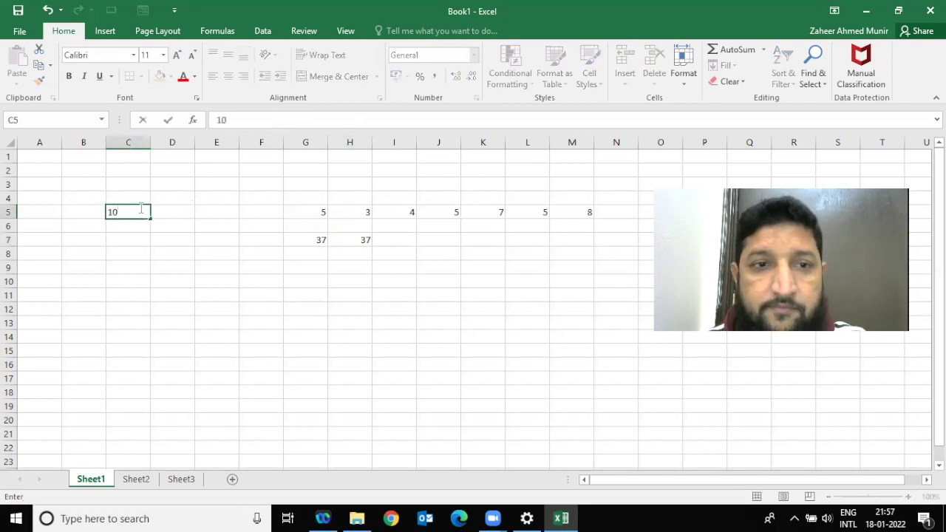
key("Left")
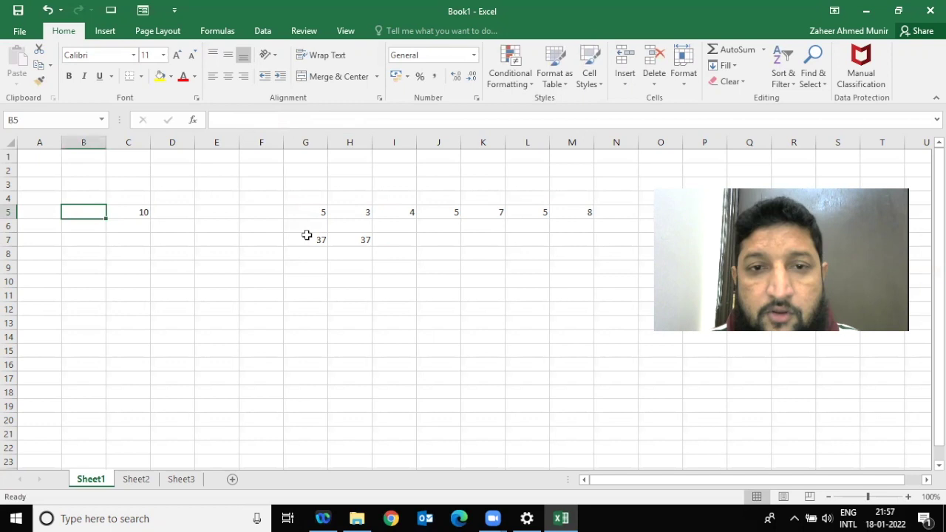
Try to extend the SUM range in H7 to C5:M5 so it includes the separate number in C5.
left_click(352, 246)
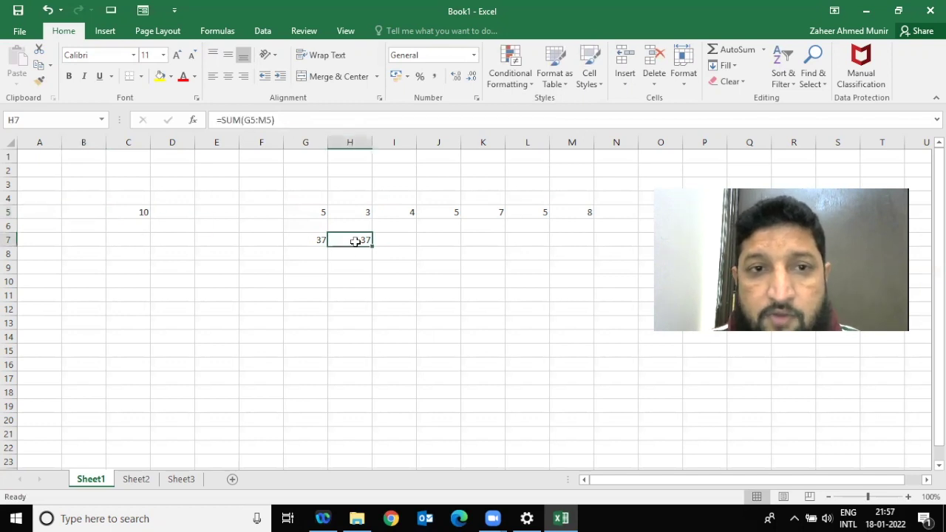
left_click(252, 119)
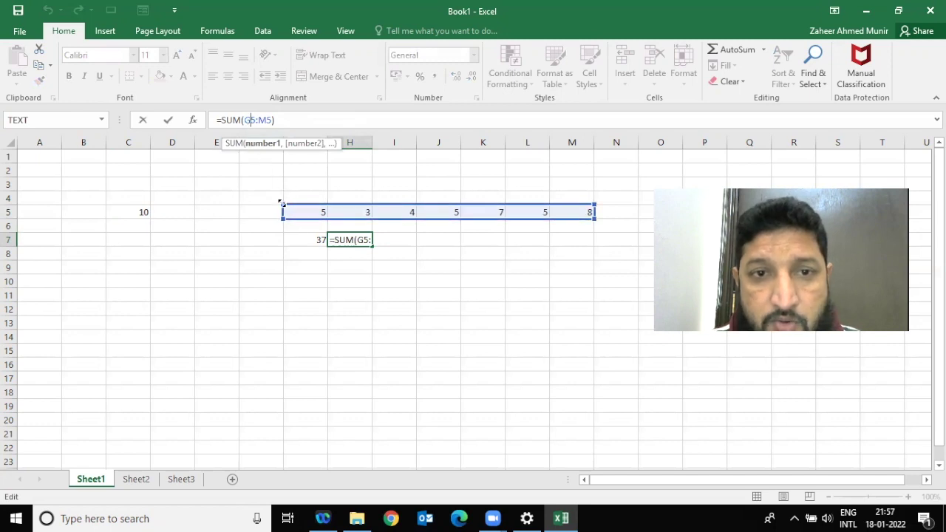
left_click_drag(283, 204, 126, 203)
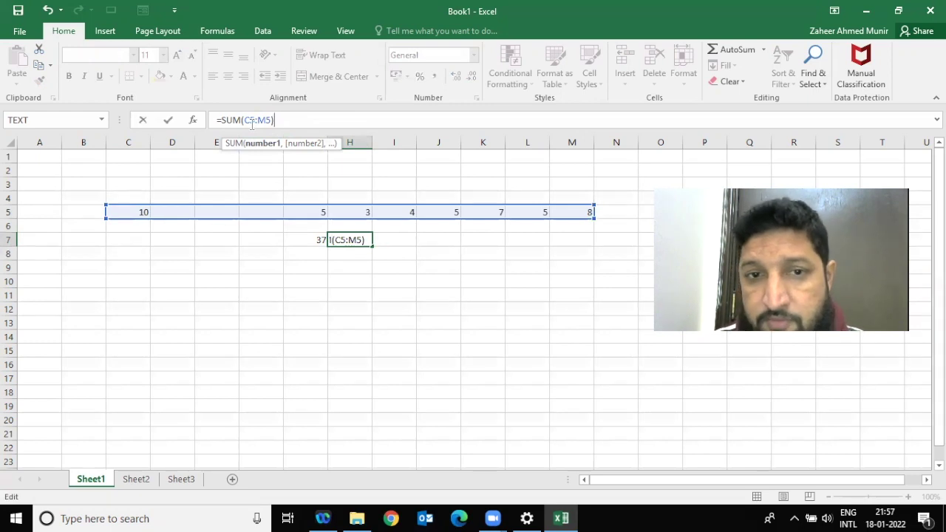
key("Return")
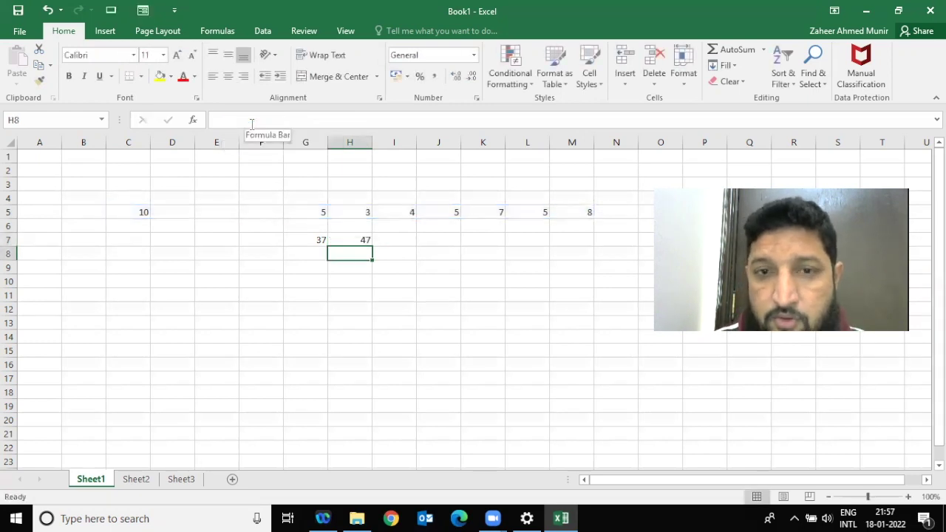
key("Up")
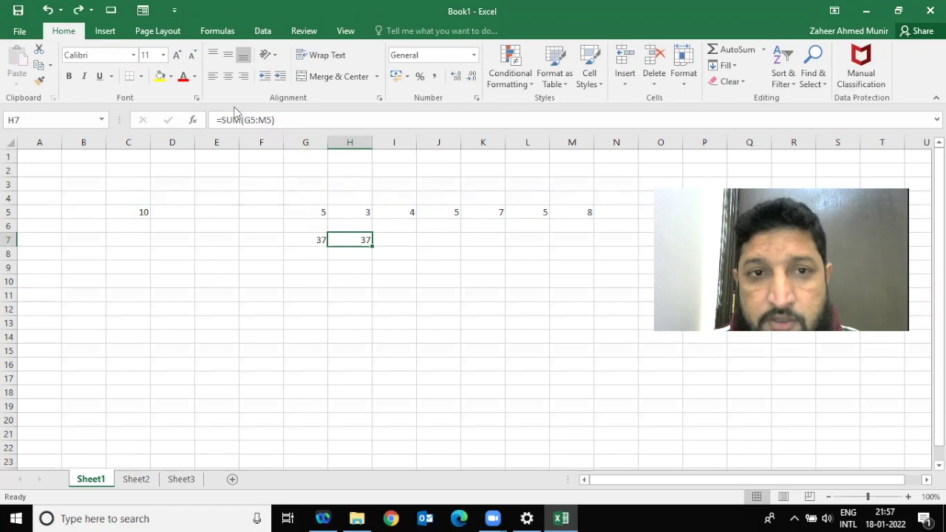
Examine the range highlighted by the SUM formula in H7 and the separate cell references in G7.
double_click(341, 240)
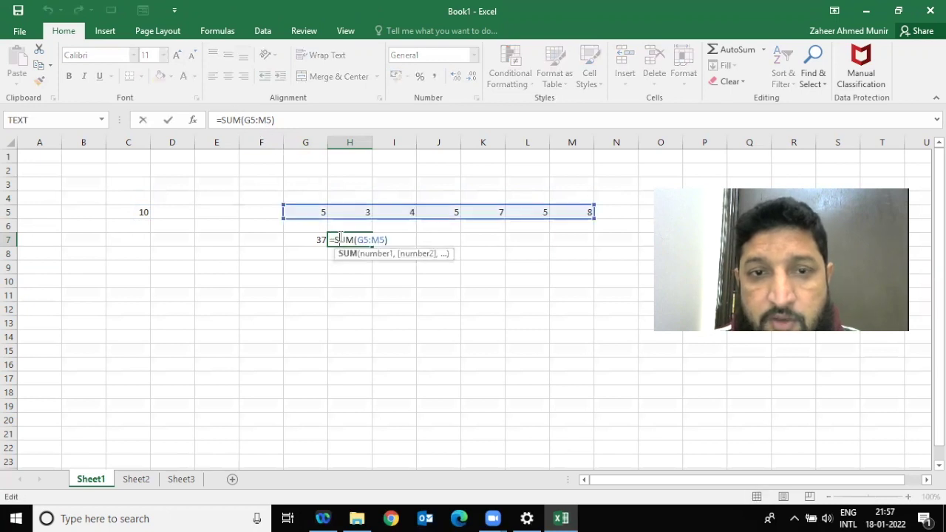
key("Escape")
double_click(348, 239)
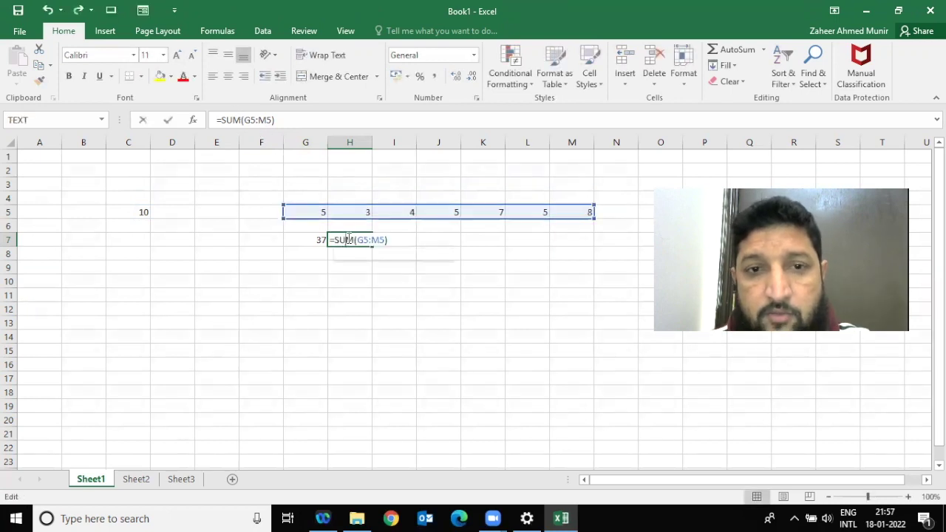
key("Escape")
double_click(348, 239)
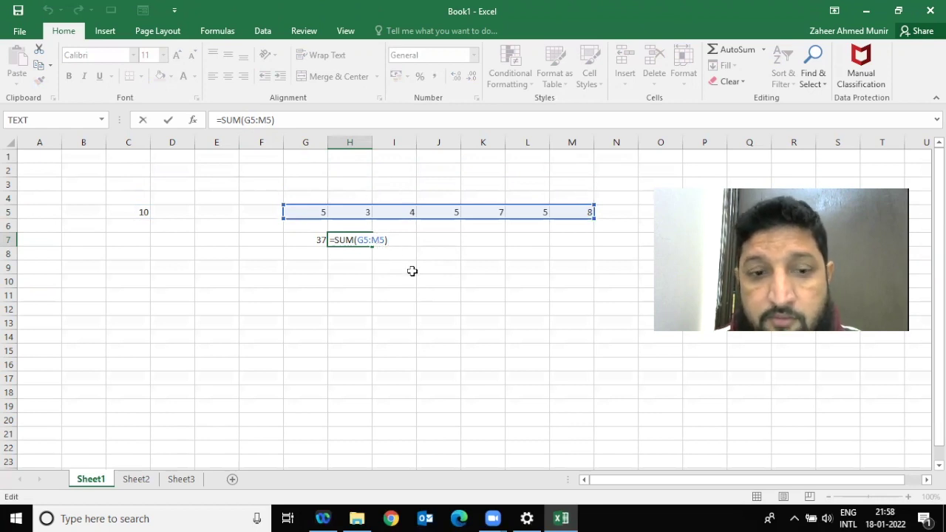
key("ctrl+Return")
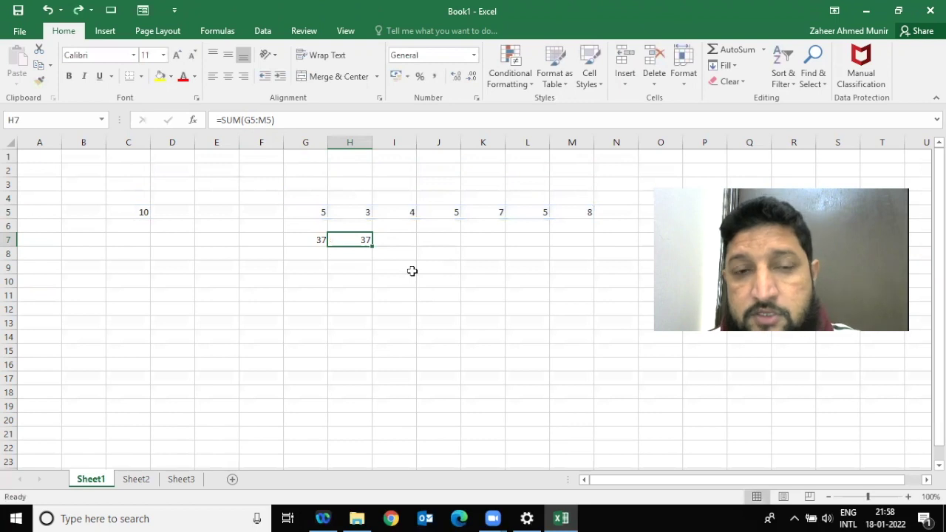
key("F2")
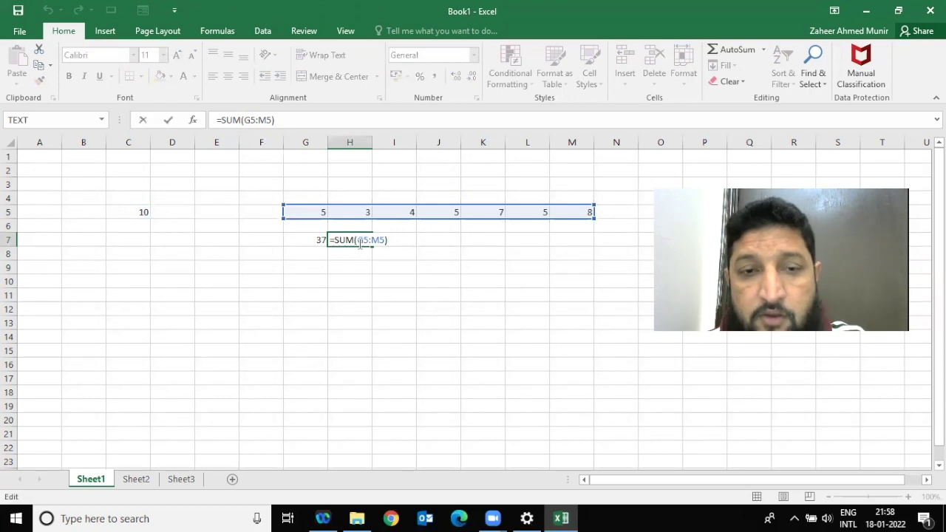
key("Escape")
key("Left")
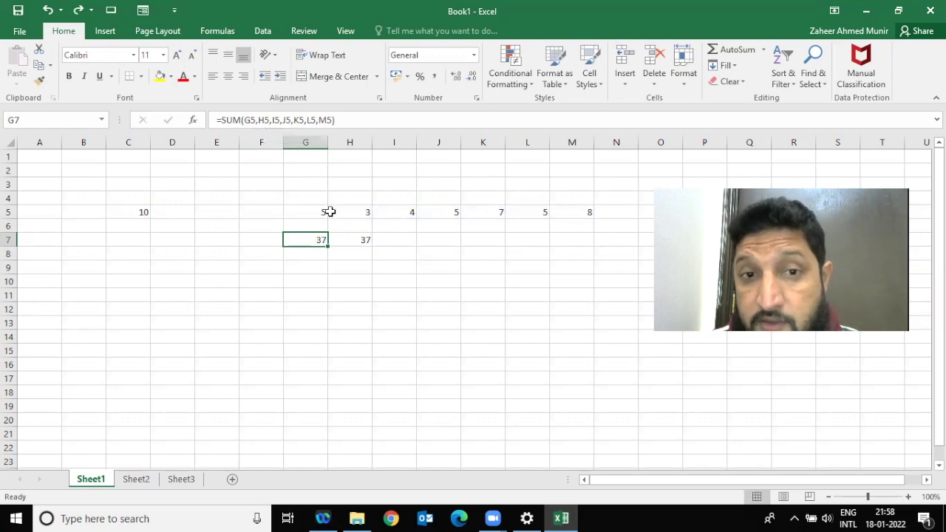
Add C5 as a separate argument to H7's formula so it reads =SUM(C5,G5:M5), and reselect G7 to compare.
left_click(347, 235)
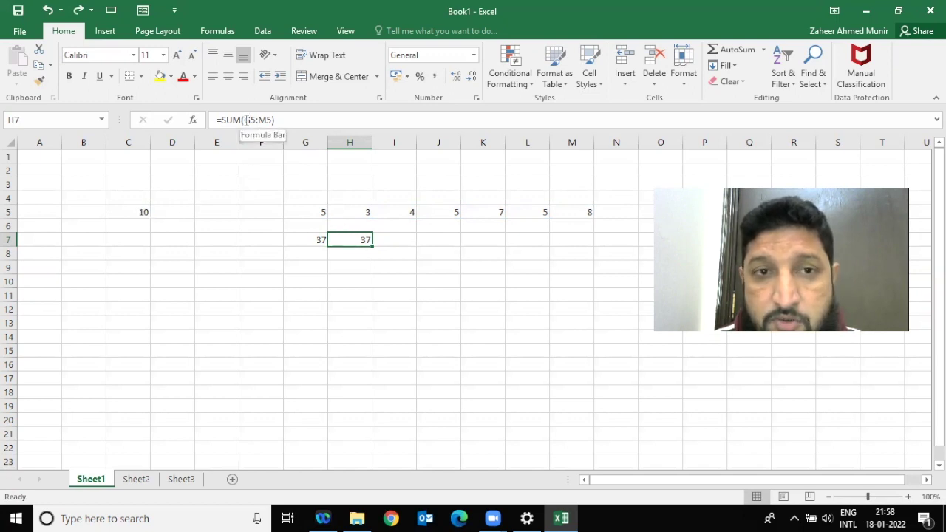
left_click(247, 119)
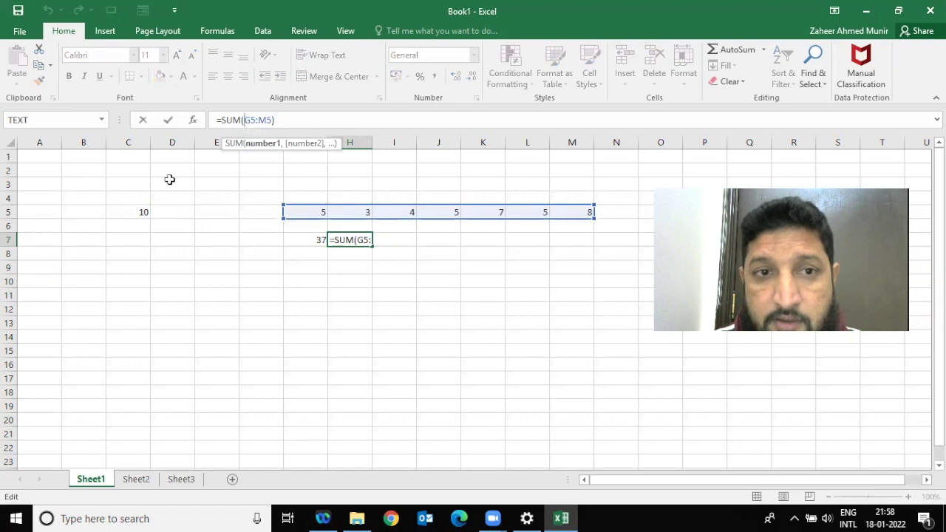
left_click(136, 212)
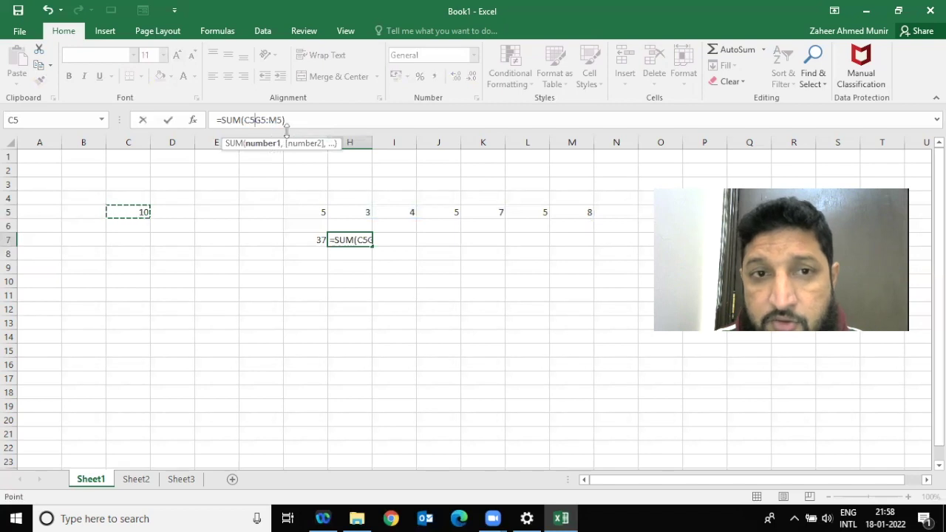
type(",")
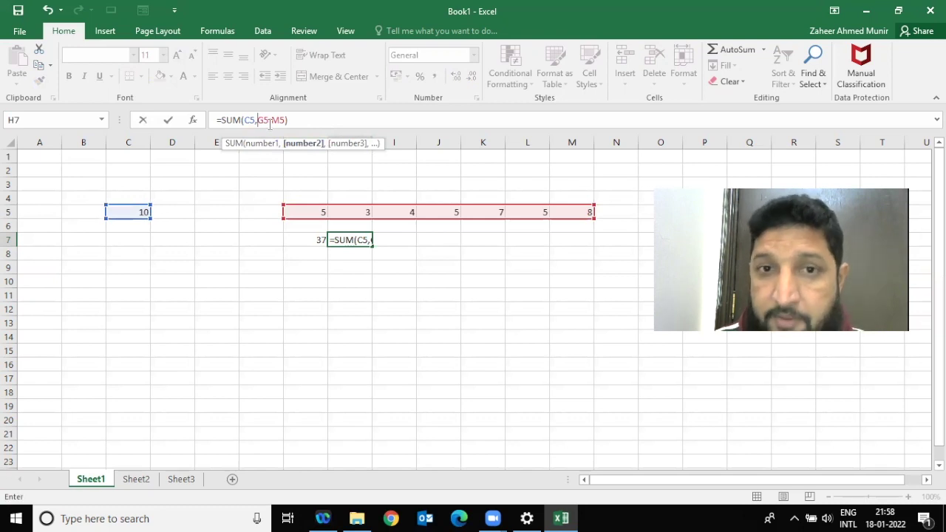
key("Return")
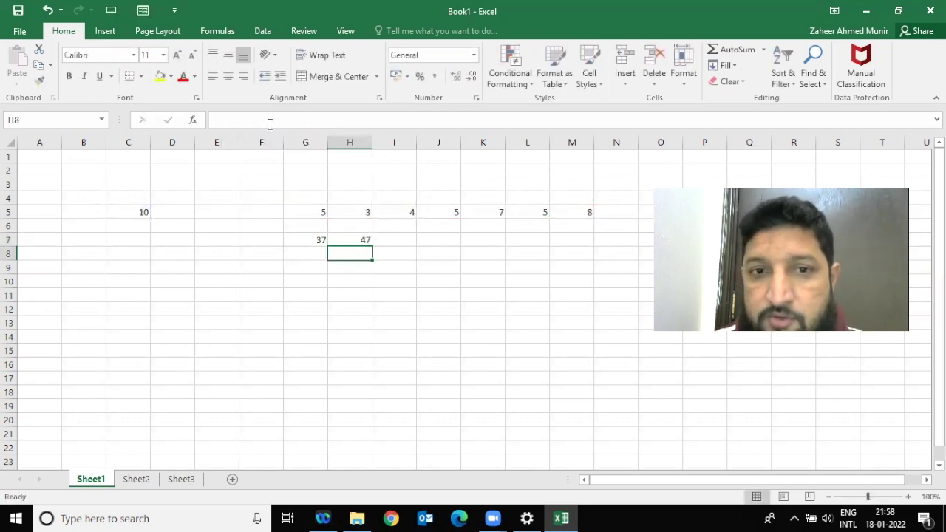
key("Up")
key("Left")
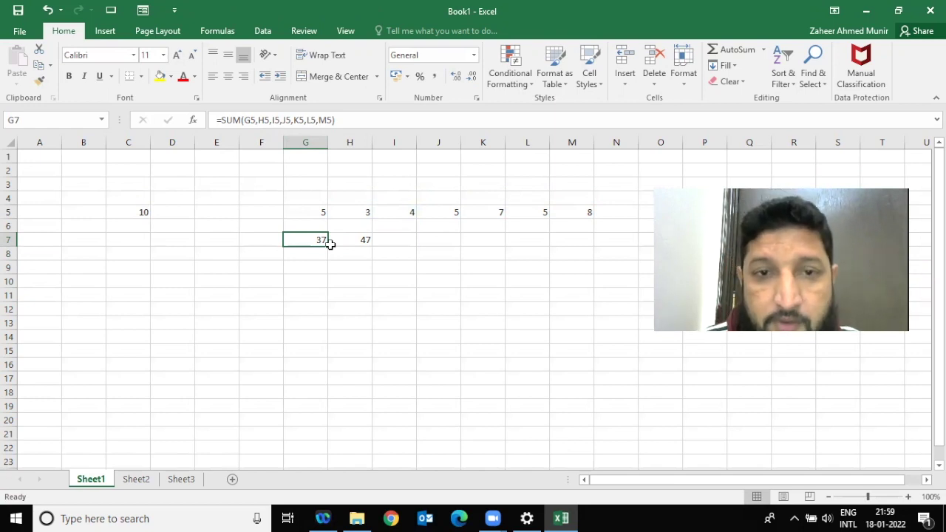
Clear all numbers and formulas from the range C4:M9.
left_click_drag(135, 199, 580, 263)
key("Delete")
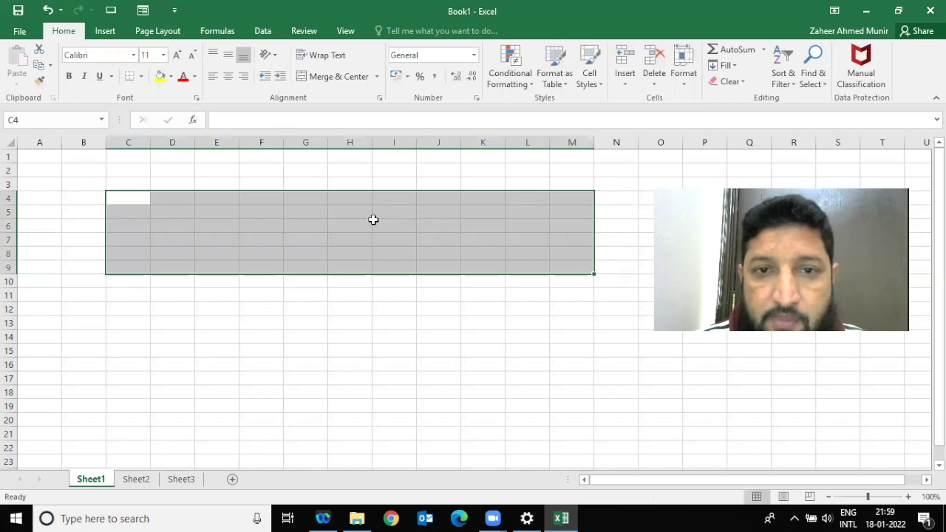
Enter a person's first name in F4 and move that cell's content to I4.
left_click(373, 219)
left_click(273, 200)
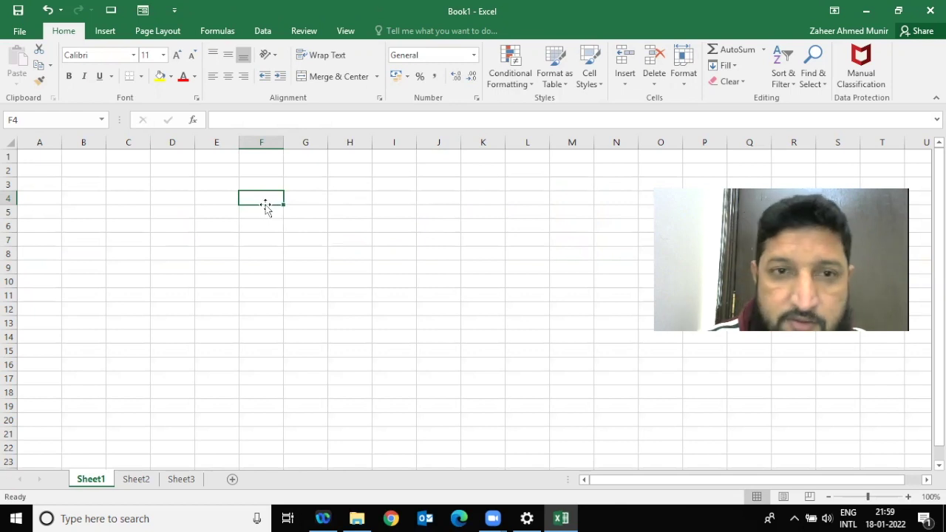
type("za")
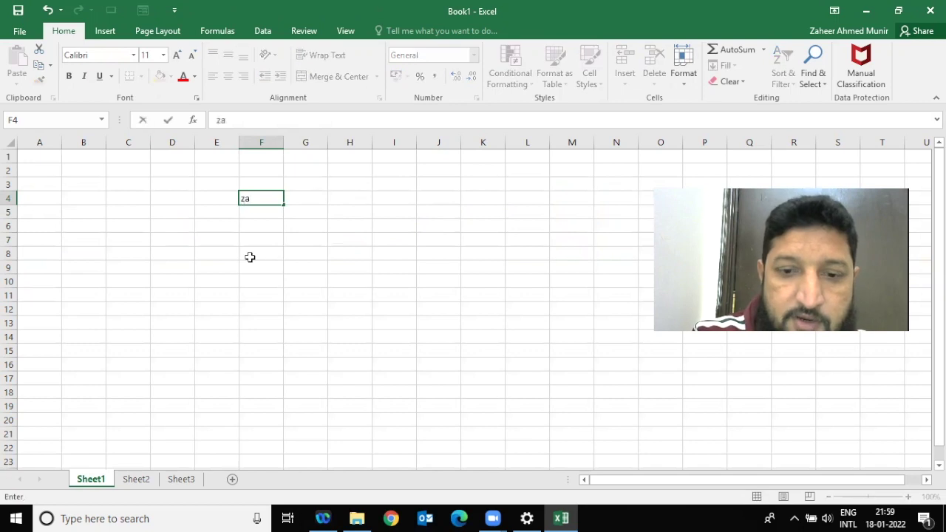
type("heer")
key("Return")
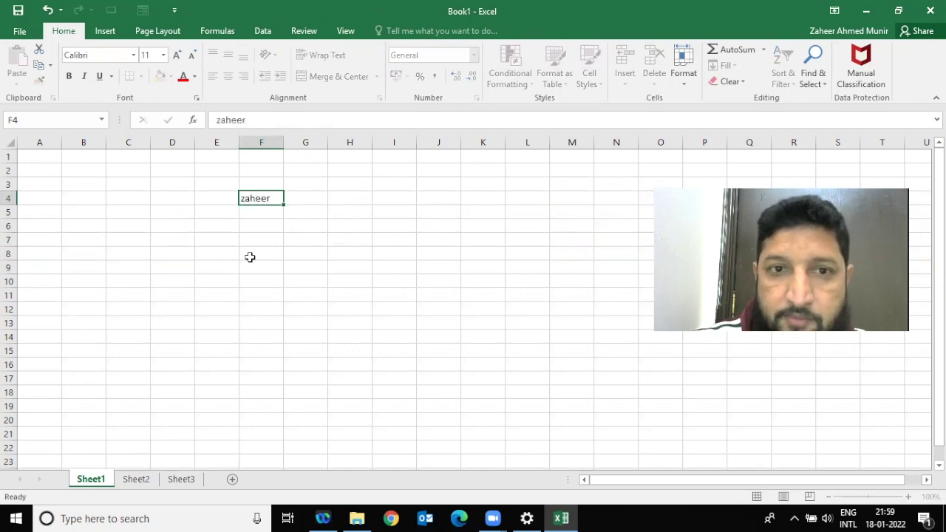
left_click(266, 198)
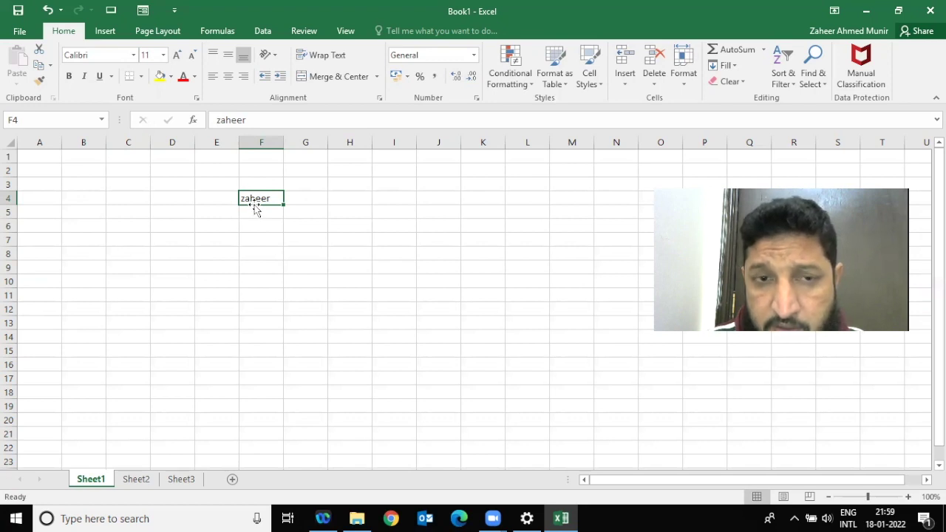
left_click_drag(255, 208, 388, 196)
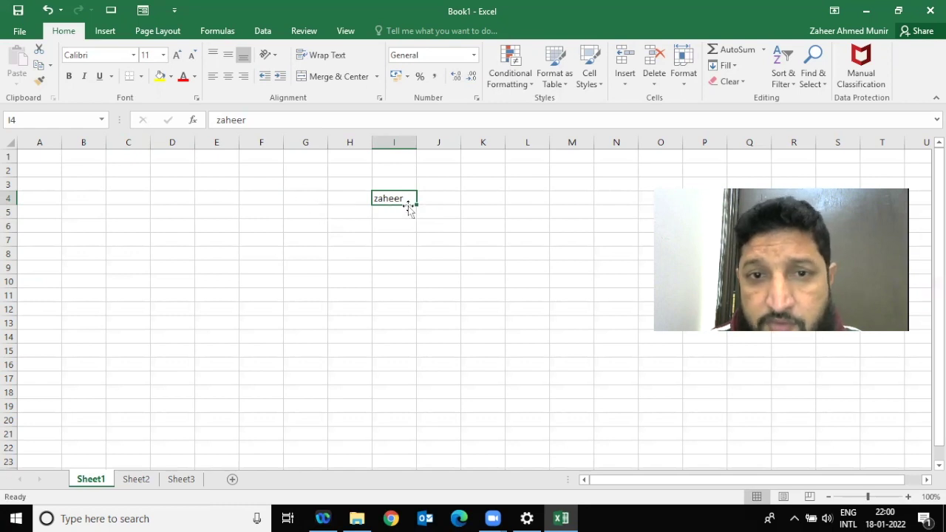
Autofill the name in I4 down to I11 and across to M4, and select the block I4:M11.
left_click_drag(416, 205, 414, 303)
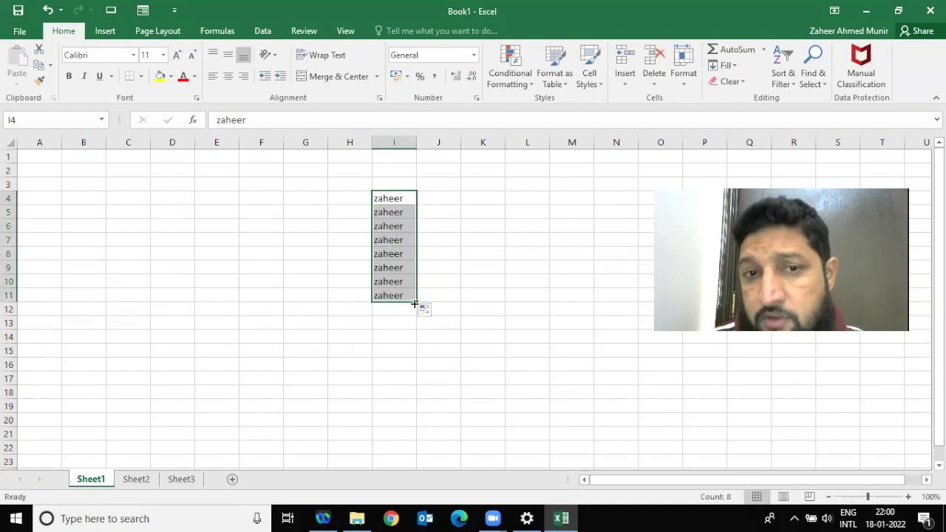
left_click(406, 199)
left_click_drag(416, 204, 602, 202)
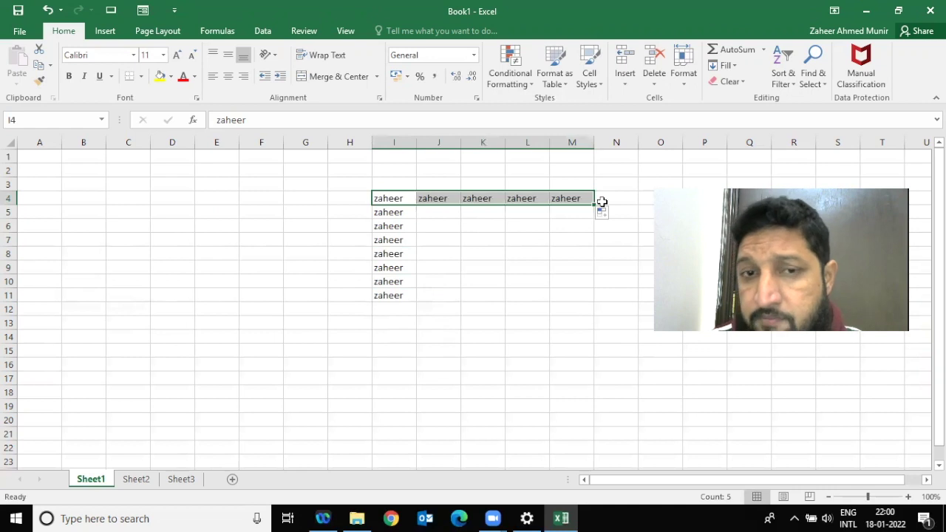
key("shift+Down")
key("shift+Down")
key("shift+Down")
key("shift+Down")
key("shift+Down")
key("shift+Down")
key("shift+Down")
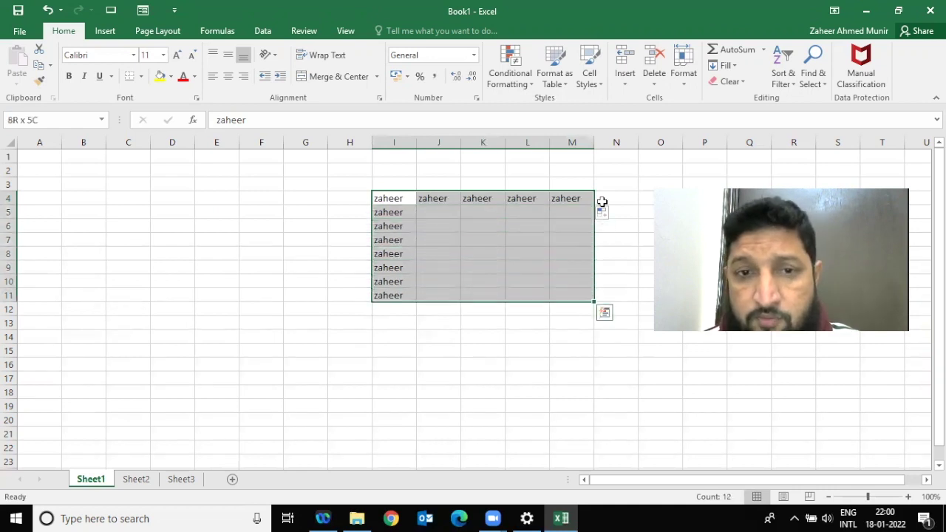
Enter 1 in E4, autofill it down to E12, and change the fill option to Fill Series.
key("Left")
key("Left")
key("Left")
key("Left")
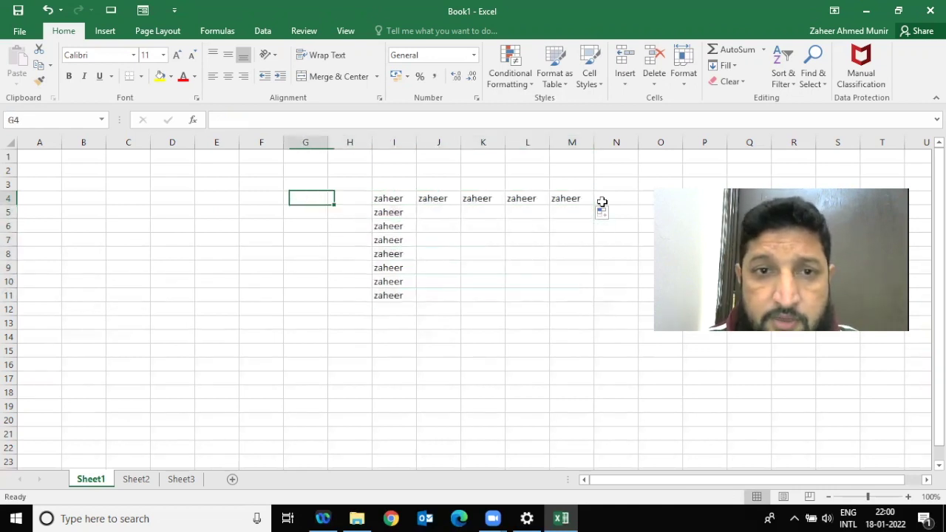
type("1")
key("Return")
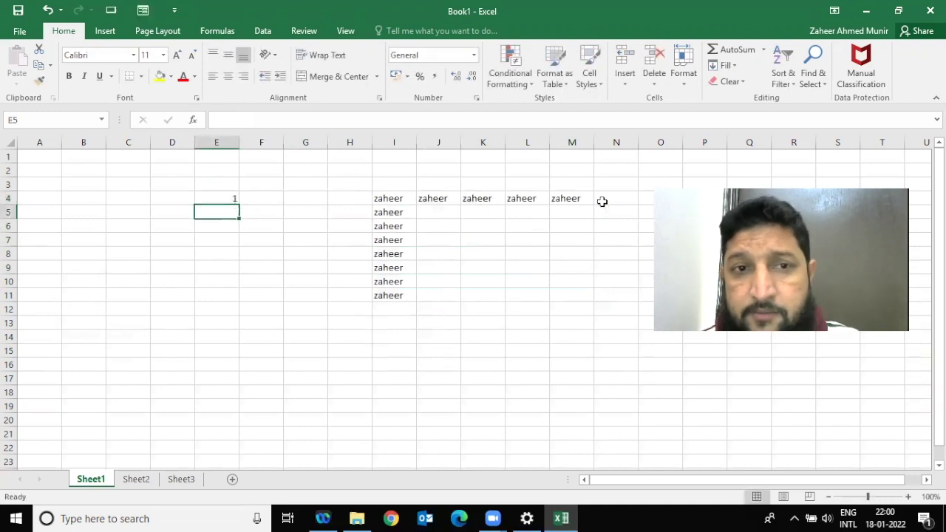
left_click(228, 198)
left_click_drag(239, 205, 235, 317)
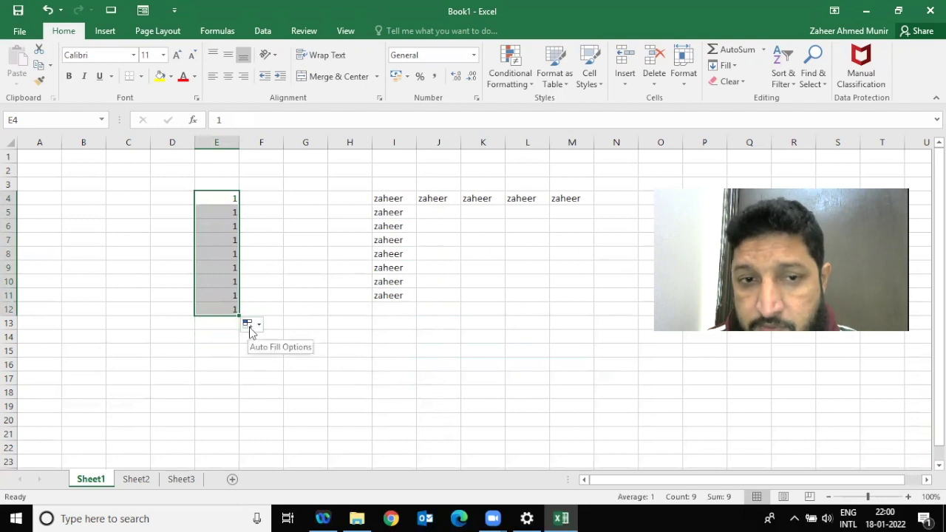
left_click(249, 327)
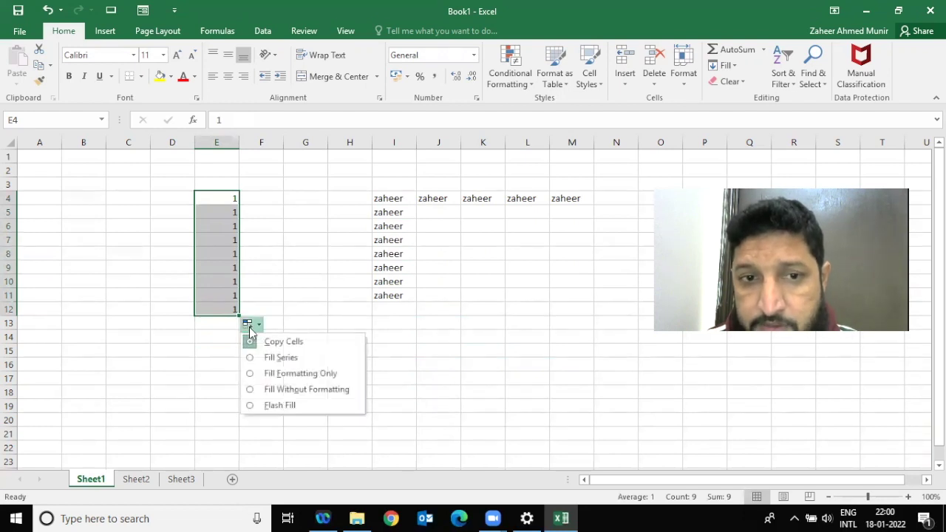
left_click(255, 358)
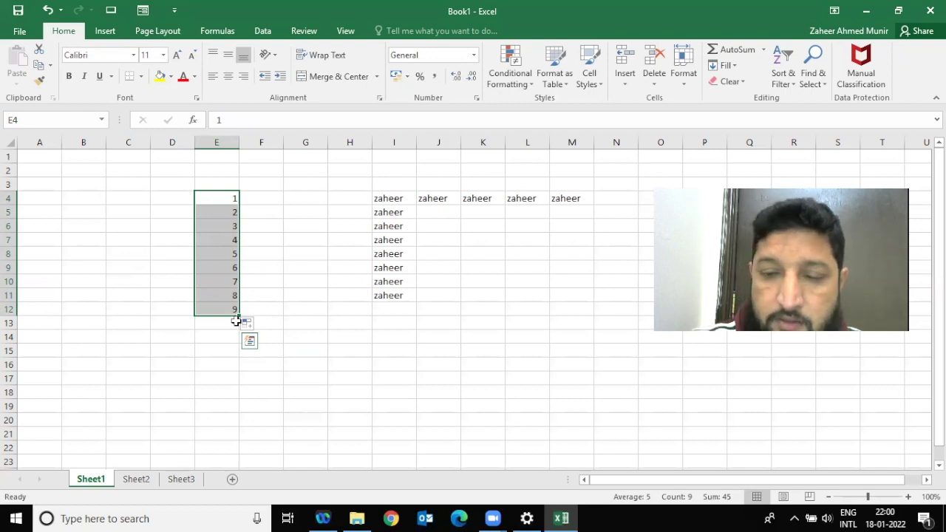
Replace the series in column E with 1 and 2 in E4:E5, and autofill that pattern down to E14.
key("Delete")
key("Down")
key("Up")
key("Up")
key("Down")
type("1")
key("Return")
type("2")
key("Return")
key("Up")
key("Up")
key("shift+Down")
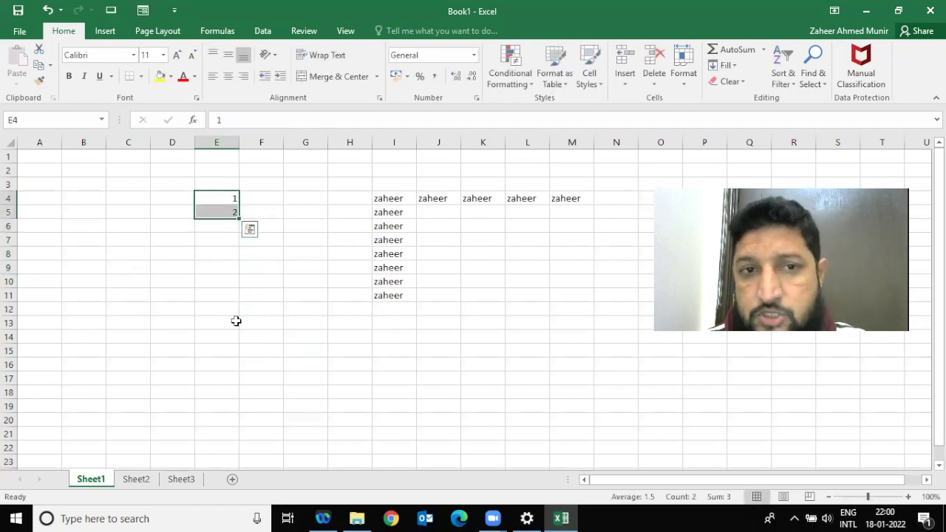
left_click_drag(240, 219, 239, 339)
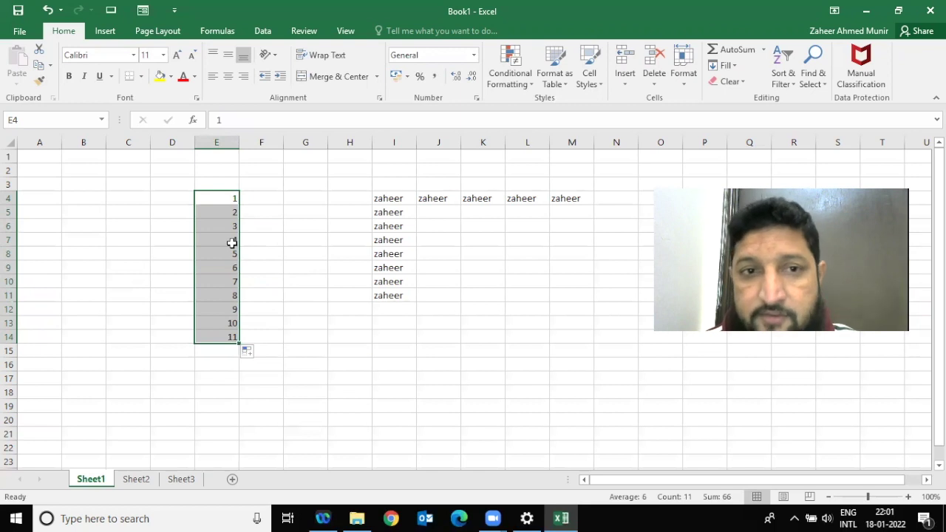
Replace the numbers in column E with 2 and 4 in E4:E5, and autofill the even numbers down to E18.
key("Up")
key("Down")
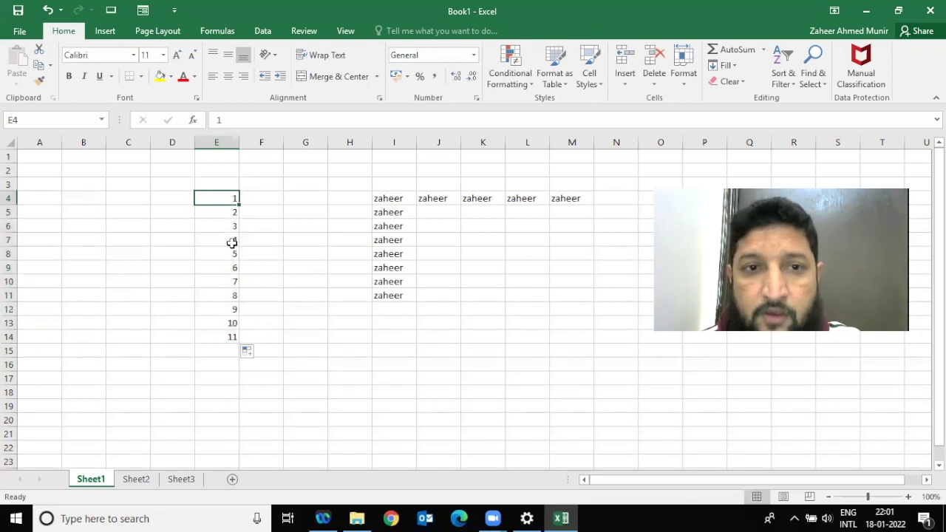
key("ctrl+shift+Down")
key("Delete")
key("Up")
key("Down")
type("2")
key("Return")
type("4")
key("Return")
key("Up")
key("Up")
key("shift+Down")
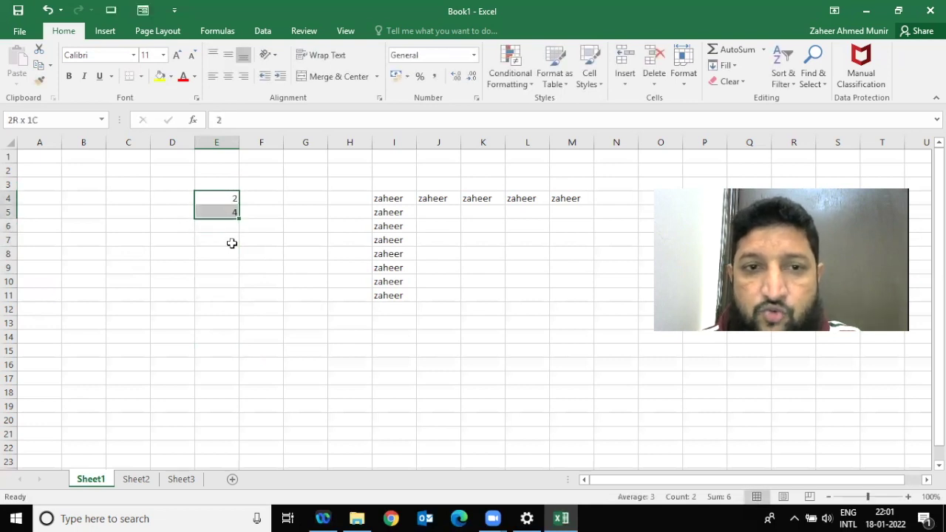
left_click_drag(238, 218, 234, 396)
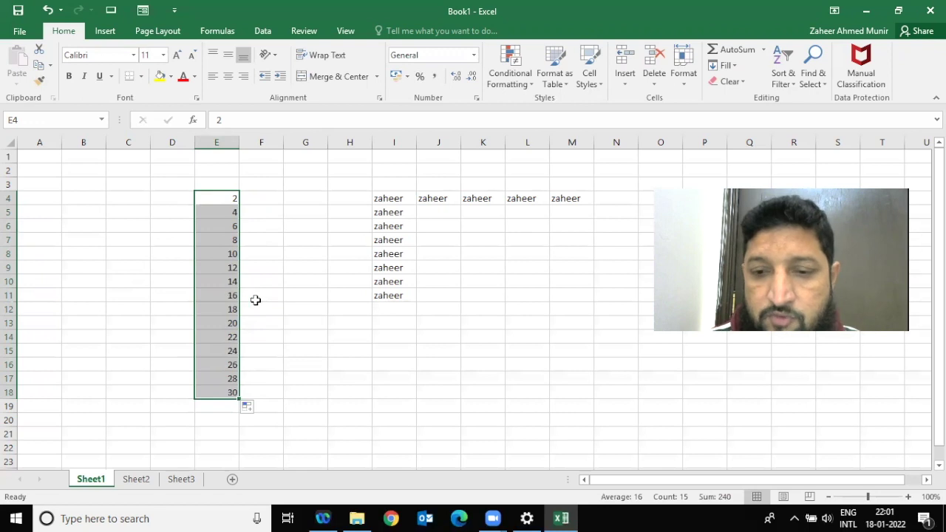
Clear the even-number series in E4:E18 and the copied names in columns I to M.
key("Delete")
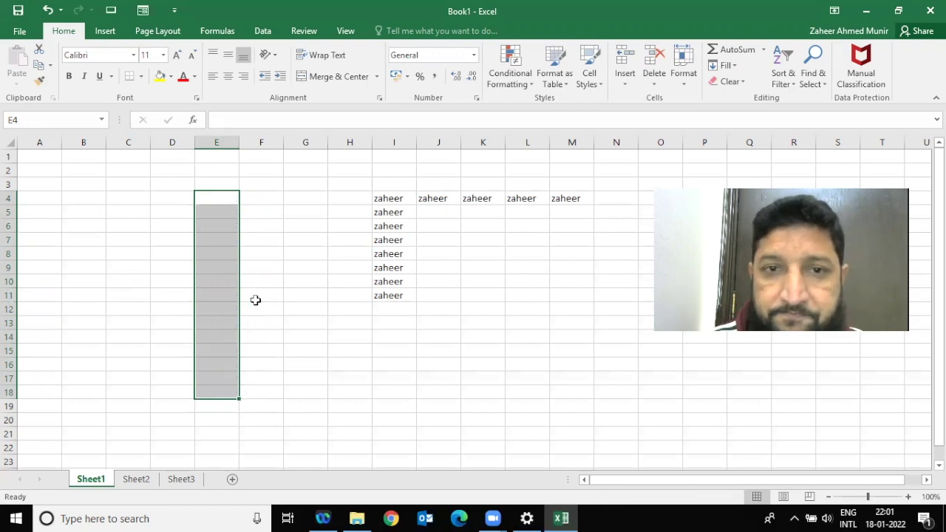
left_click_drag(374, 185, 574, 327)
key("Delete")
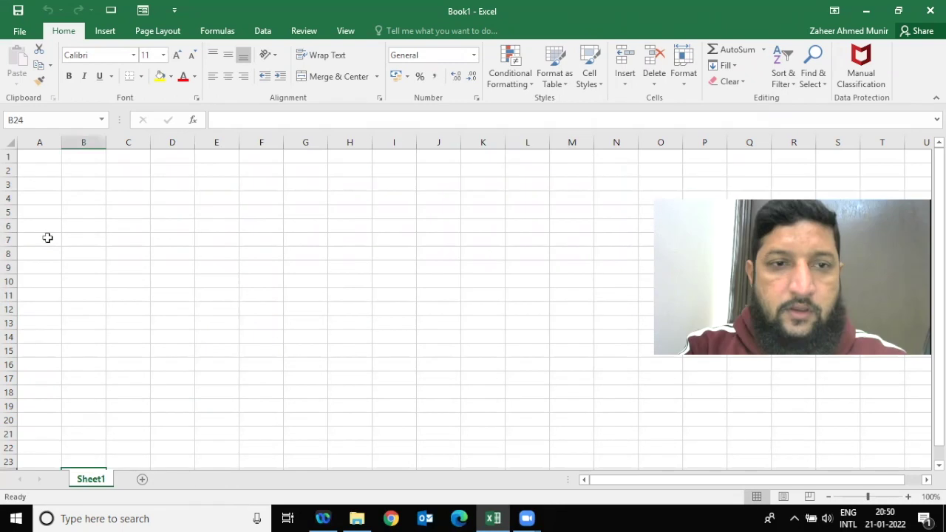
Enter the column headers "Prod name" in A6 and "prod price" in B6 of the empty sheet.
left_click(45, 235)
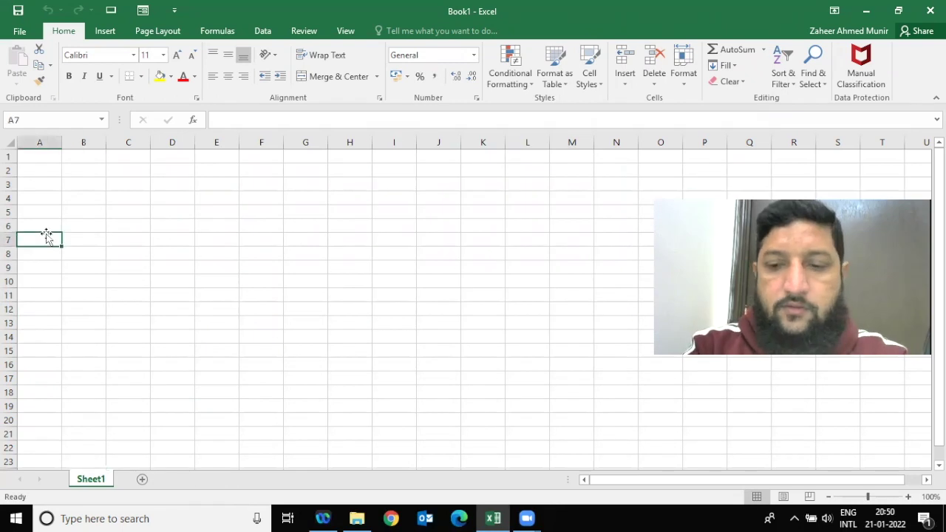
left_click(45, 232)
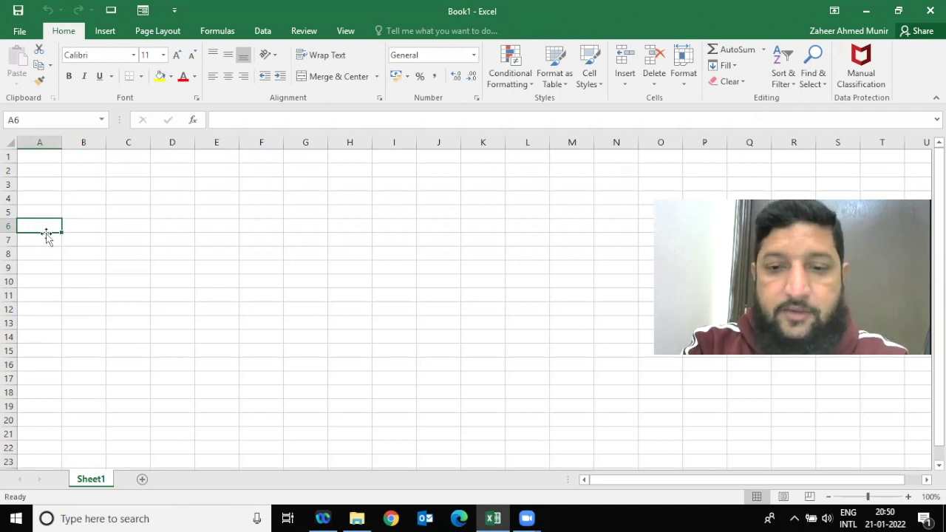
type("Proc")
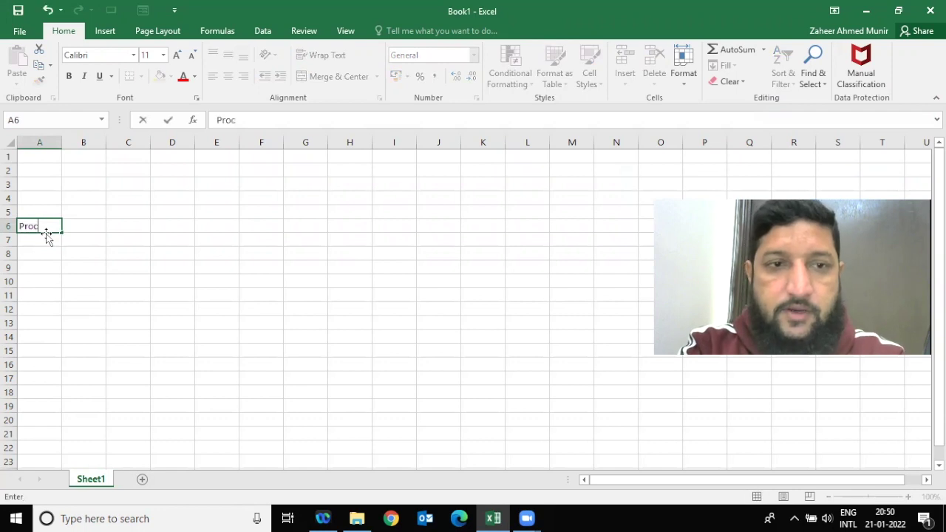
key("BackSpace")
type("d name")
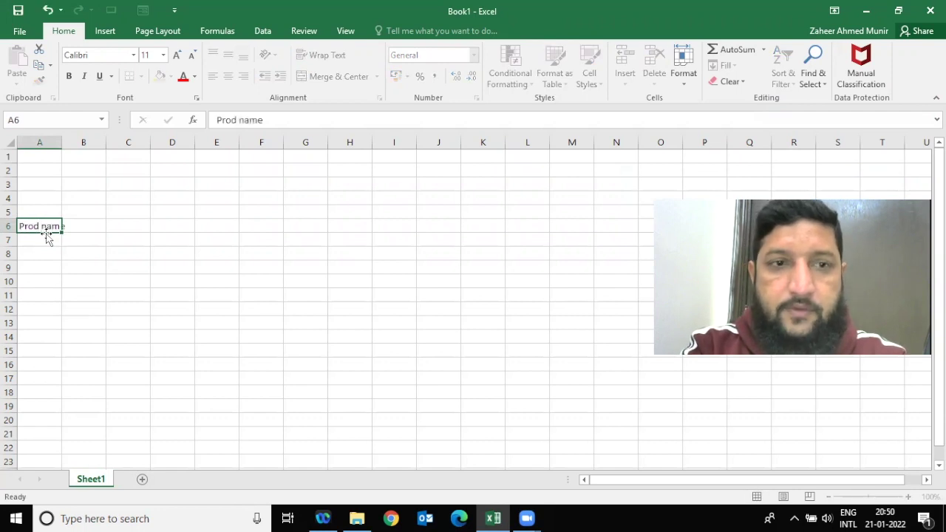
key("Tab")
type("produ")
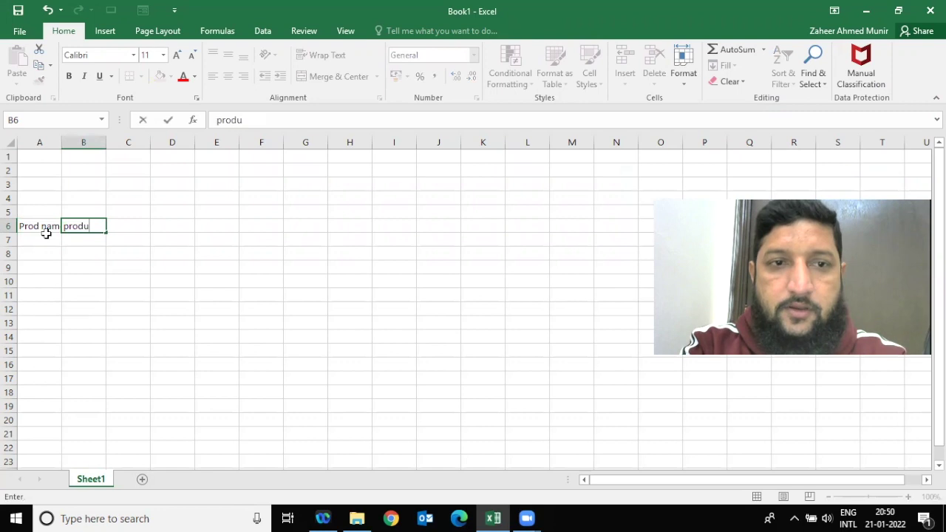
key("BackSpace")
type("price")
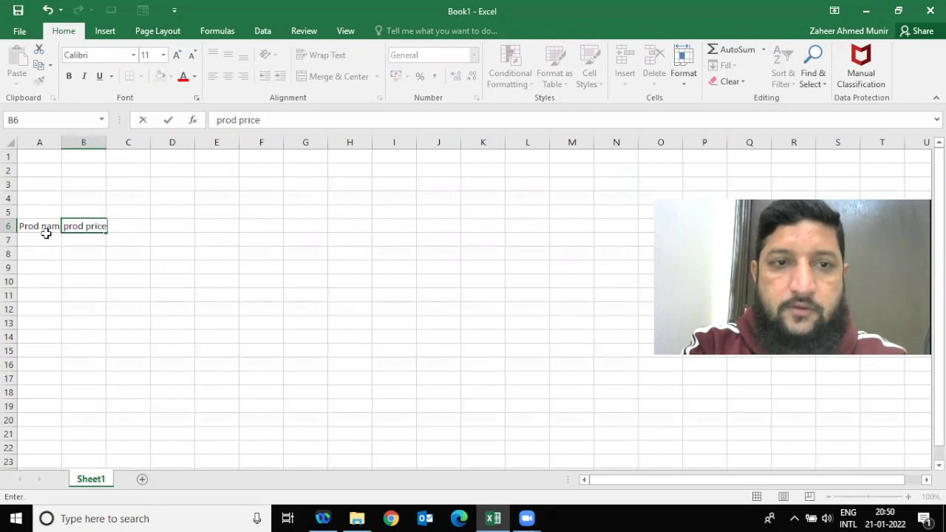
Add the headers "disc amount" in C6 and "price after discount" in D6.
key("Tab")
type("di")
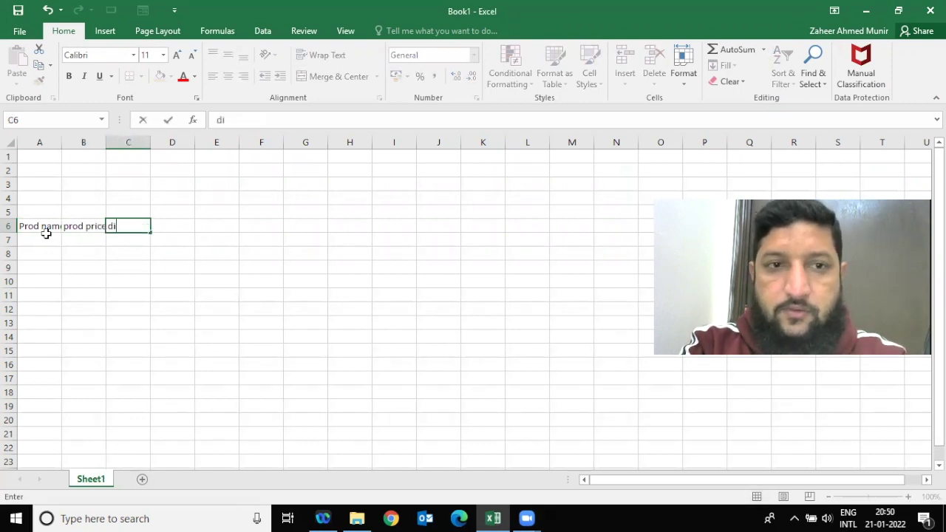
type("sc amount")
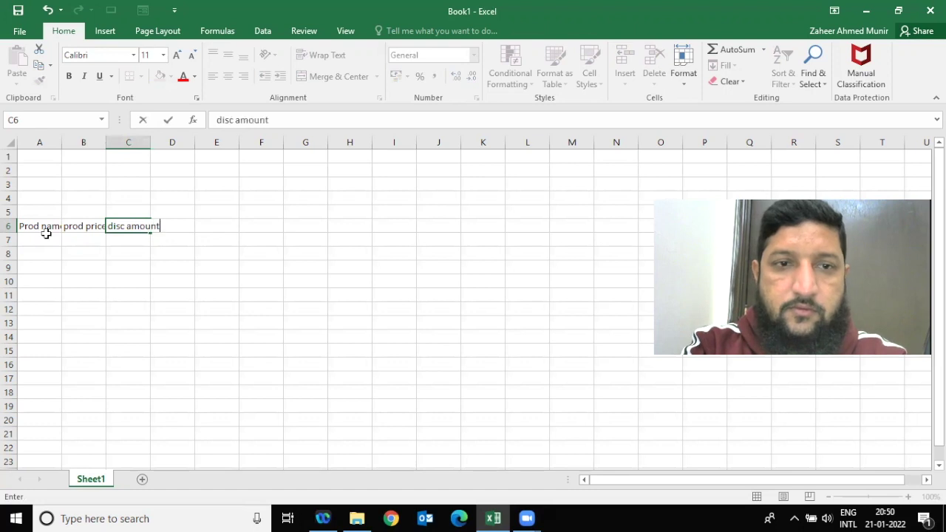
key("Tab")
type("price afte")
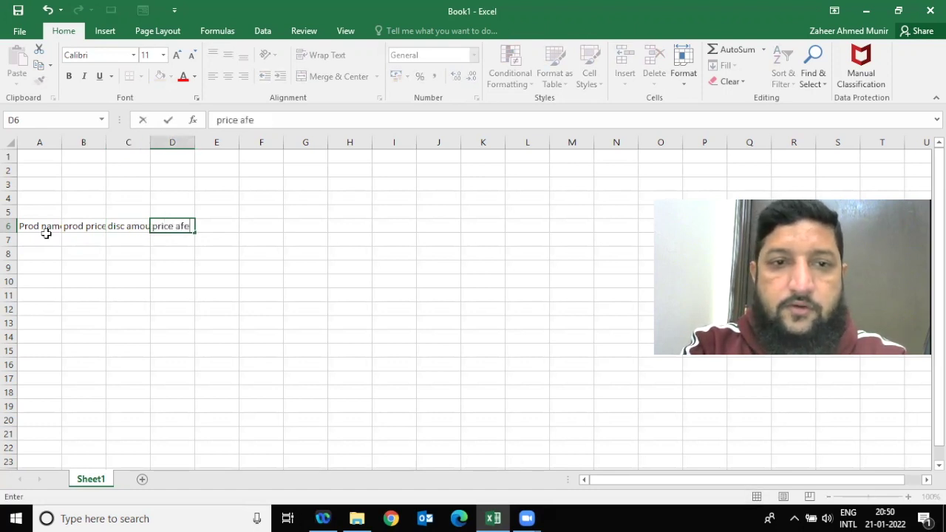
type("r")
key("BackSpace")
type("ter di")
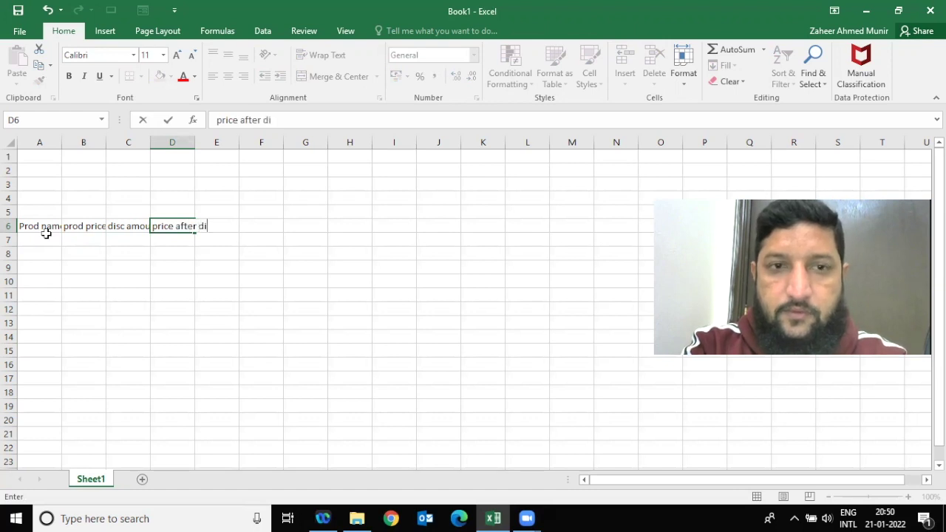
type("scount")
key("Return")
Fill in the first product row in A7:D7 with A1, price 100, discount 10 and discounted price 90.
type("A1")
key("Tab")
type("100")
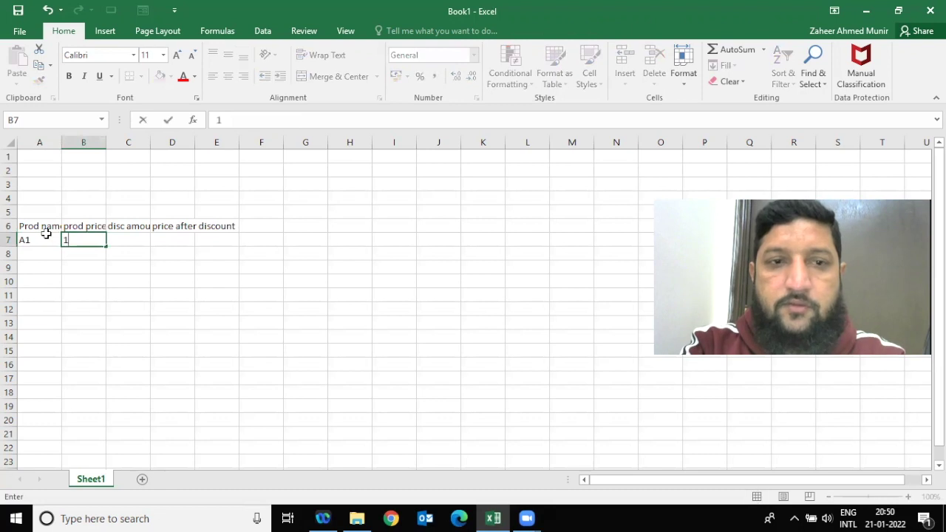
key("Tab")
type("10")
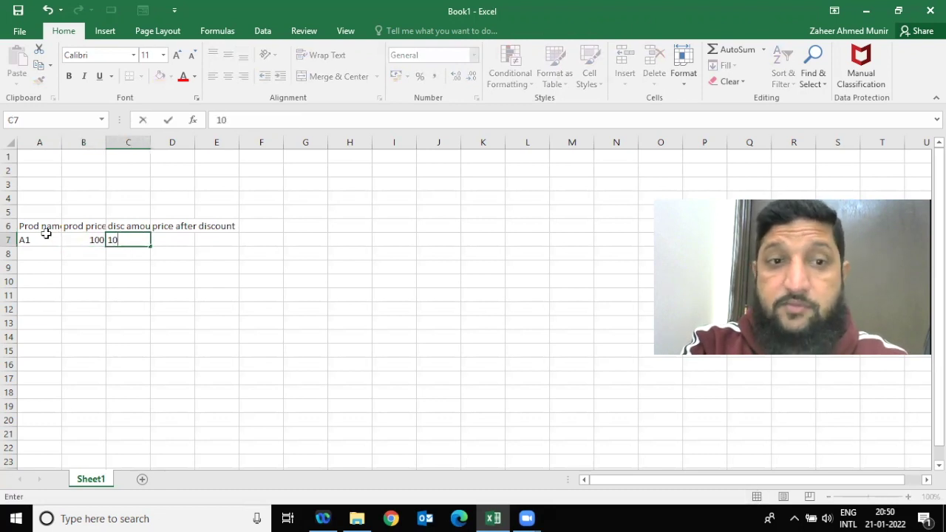
key("Tab")
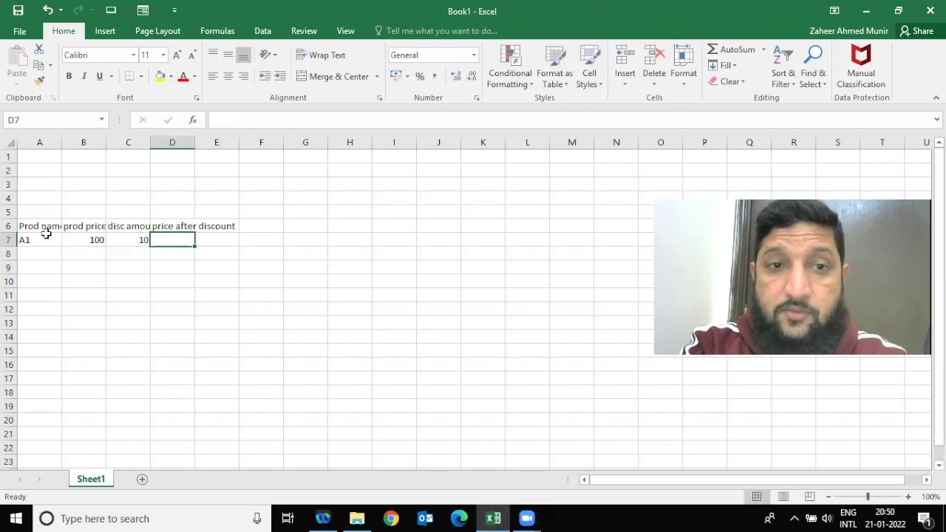
type("90")
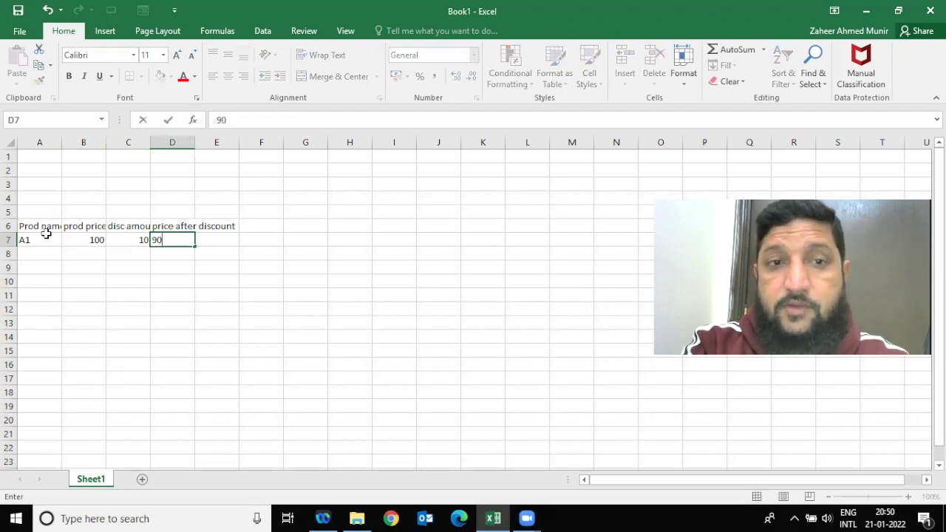
key("Return")
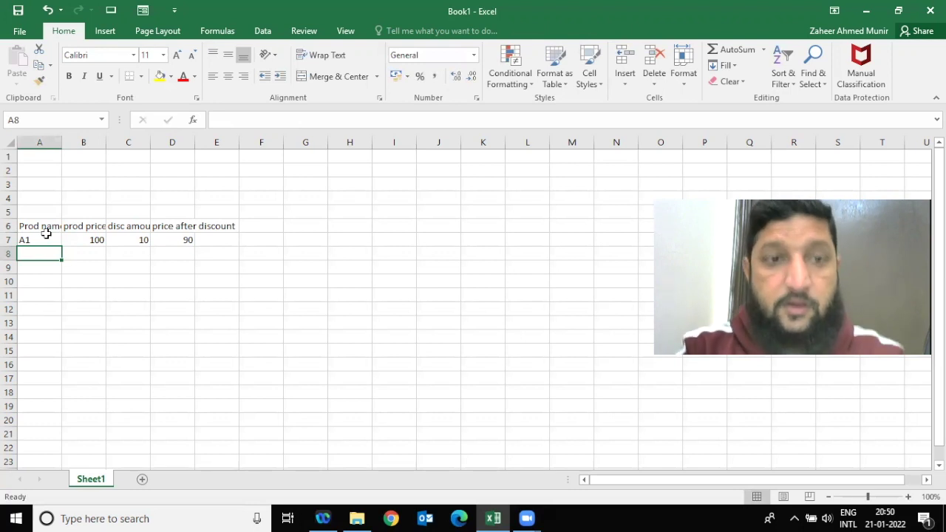
Clear the price, discount and discounted price from B7:D7, keeping the product name A1.
left_click(46, 235)
key("shift+Right")
key("shift+Right")
key("shift+Right")
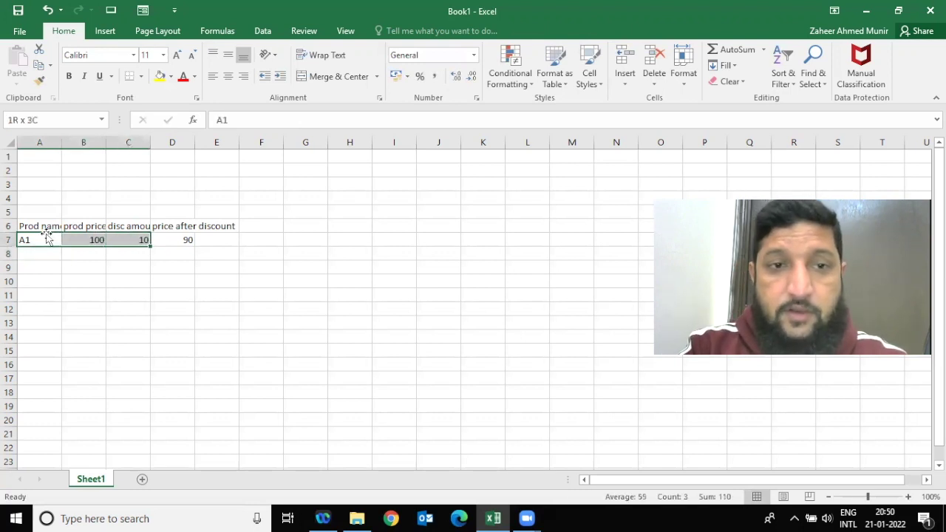
key("Right")
key("Right")
key("Left")
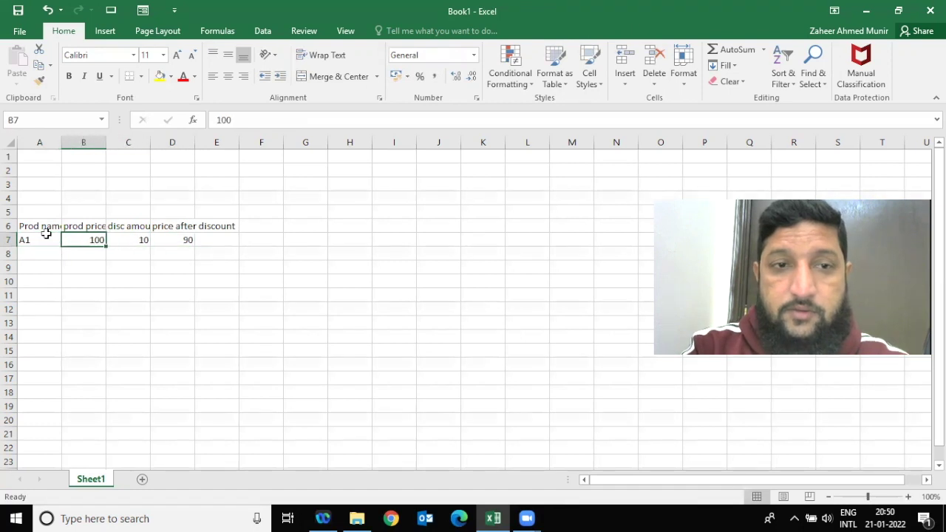
key("shift+Right")
key("shift+Right")
key("shift+Right")
key("Delete")
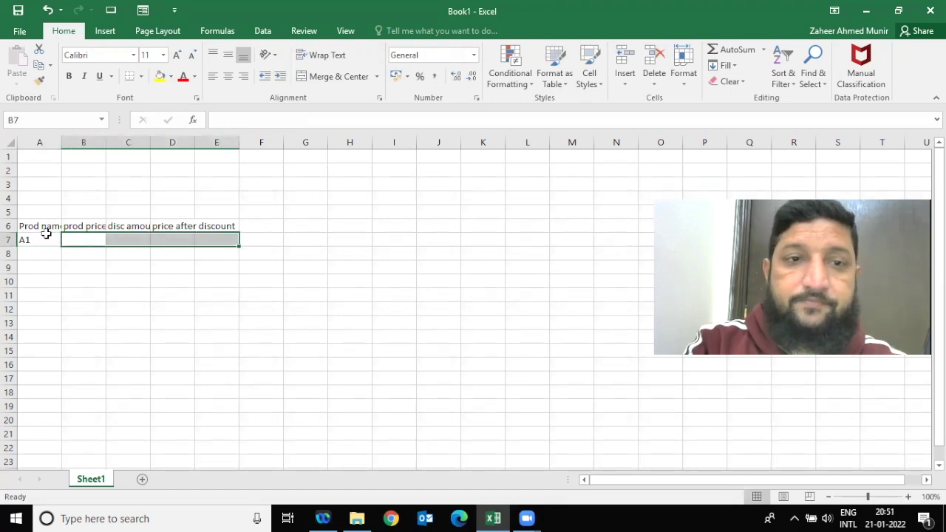
Autofit all columns of the sheet so their widths match the header texts.
left_click(87, 224)
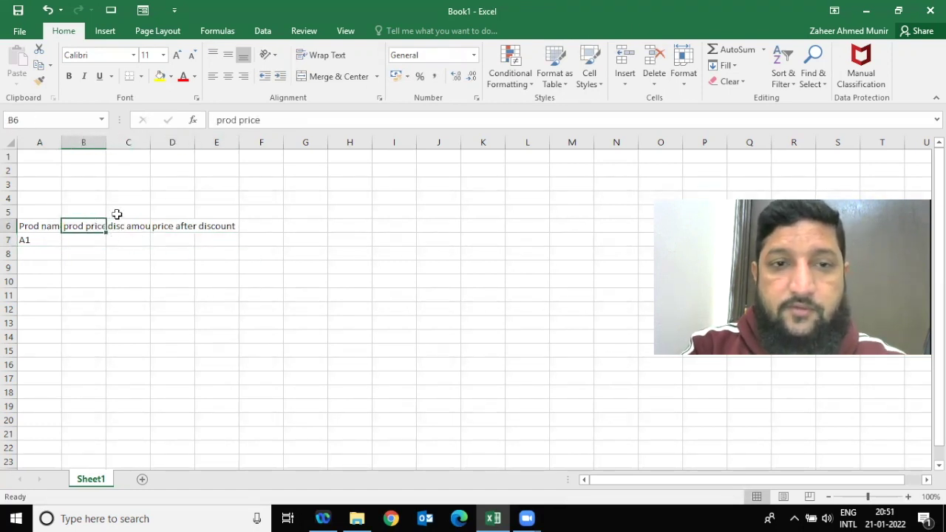
left_click(9, 144)
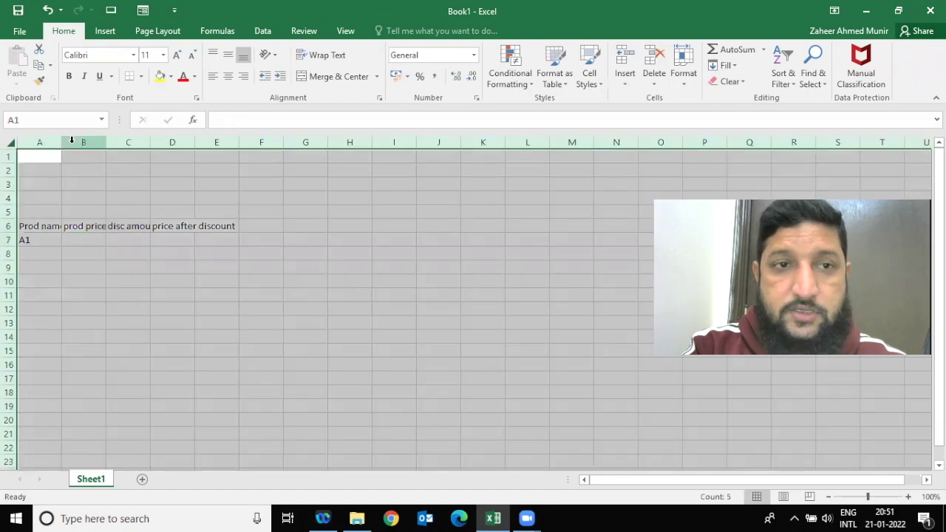
double_click(65, 143)
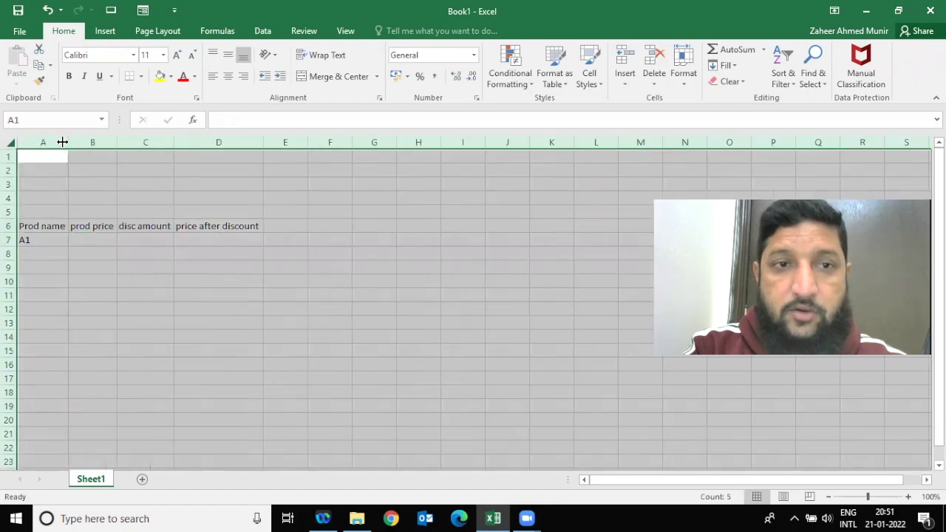
Autofill the product names from A7 down to A12 as the series A1 to A6.
left_click(118, 255)
left_click(150, 238)
key("Left")
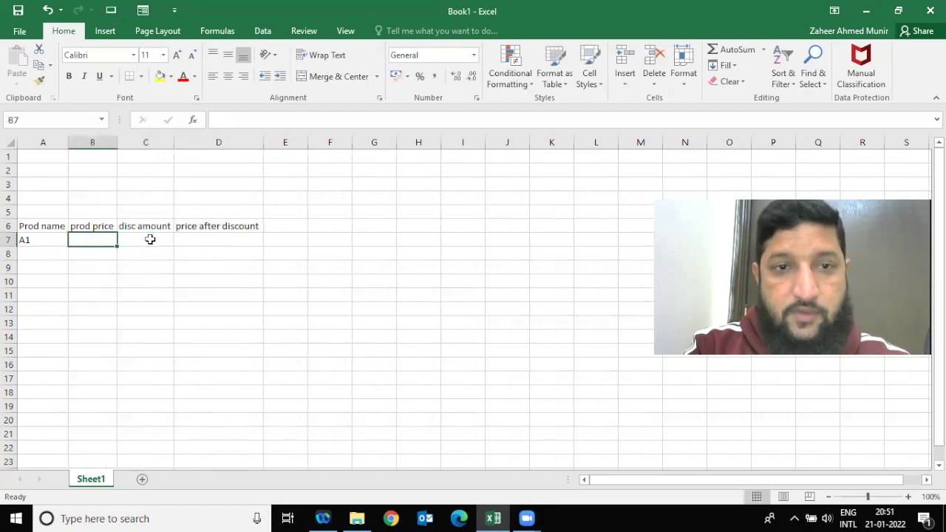
key("Left")
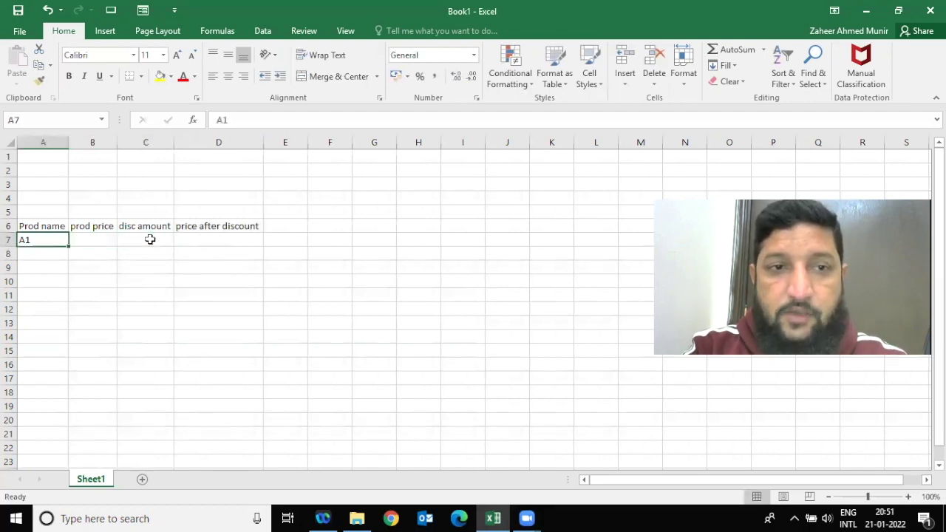
left_click_drag(68, 249, 70, 310)
key("Right")
key("Left")
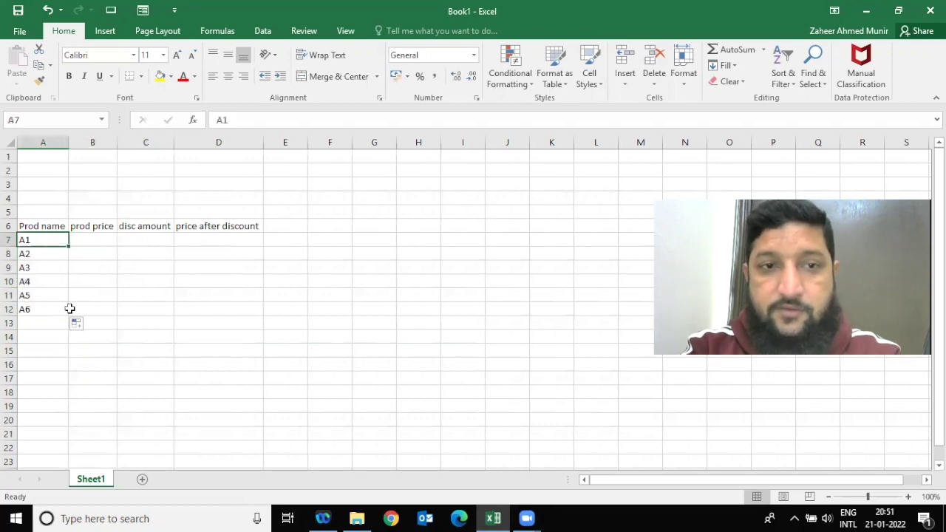
Enter the product prices 100, 120, 180, 90, 900 and 80 in B7:B12.
key("Right")
type("100")
key("Return")
type("120")
key("Return")
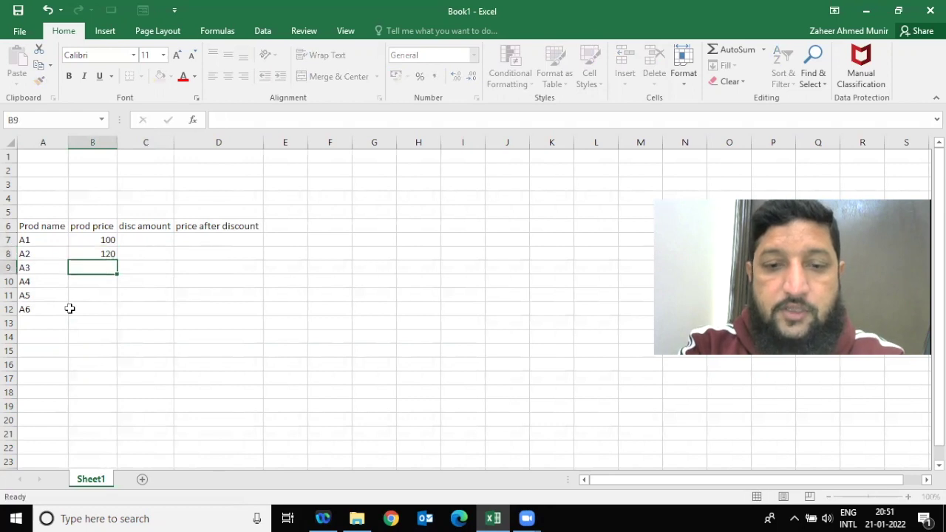
type("180")
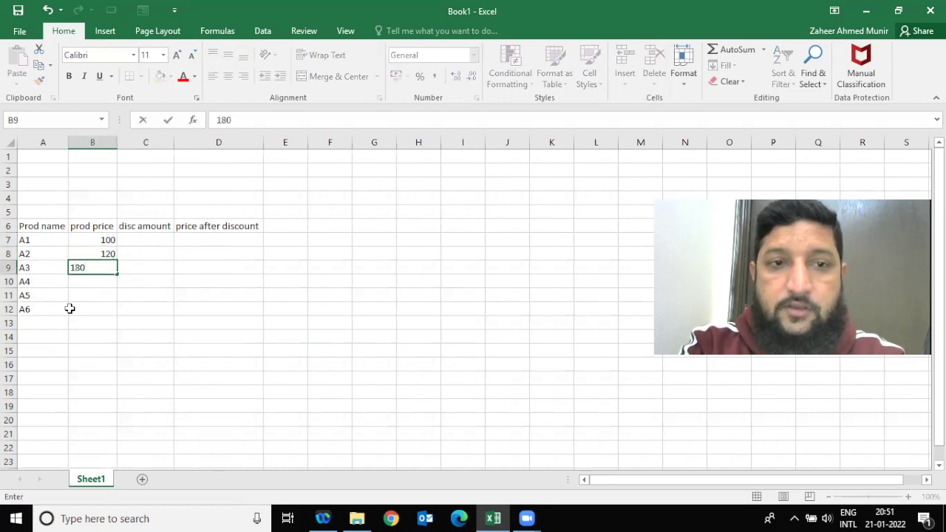
key("Return")
type("90")
key("Return")
type("900")
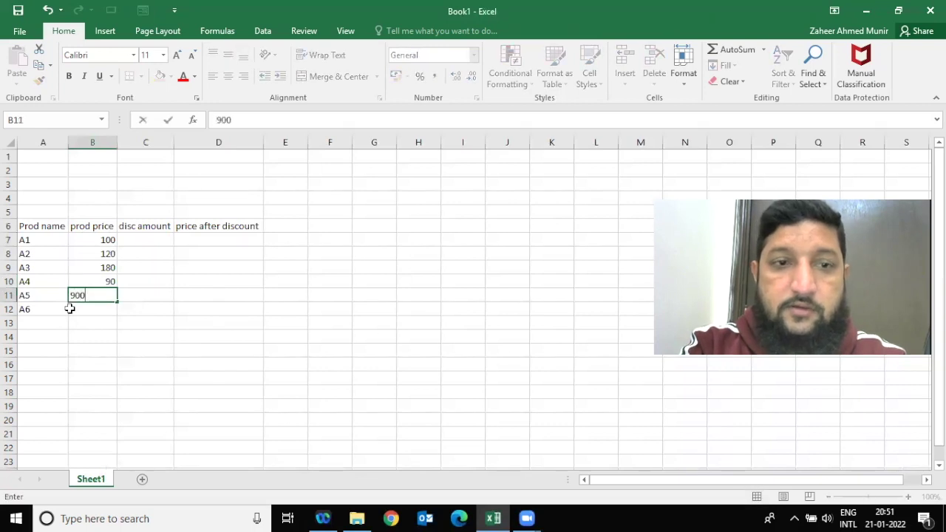
key("Return")
type("80")
key("Tab")
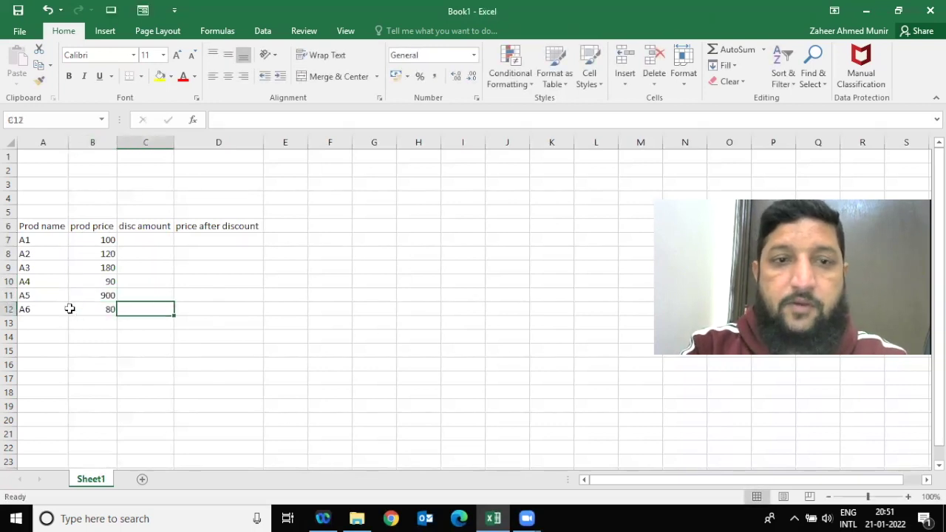
Calculate the first product's discount amount in C7 with the formula =B7*10%.
key("Up")
key("Up")
key("Up")
key("Up")
key("Up")
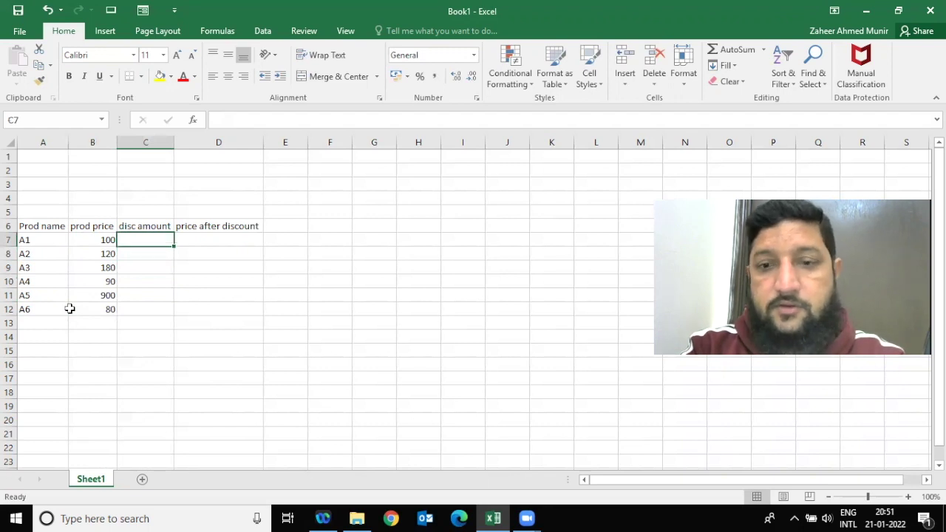
type("=")
key("Left")
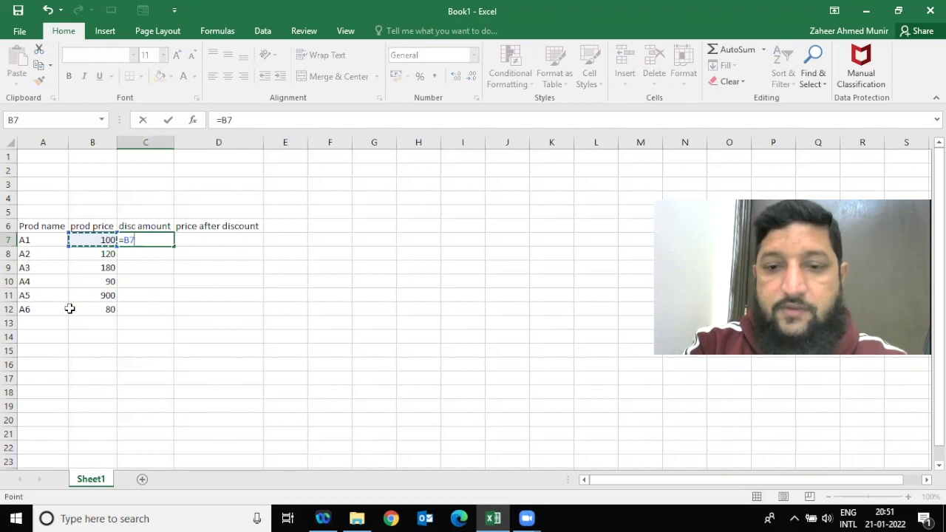
type("*10")
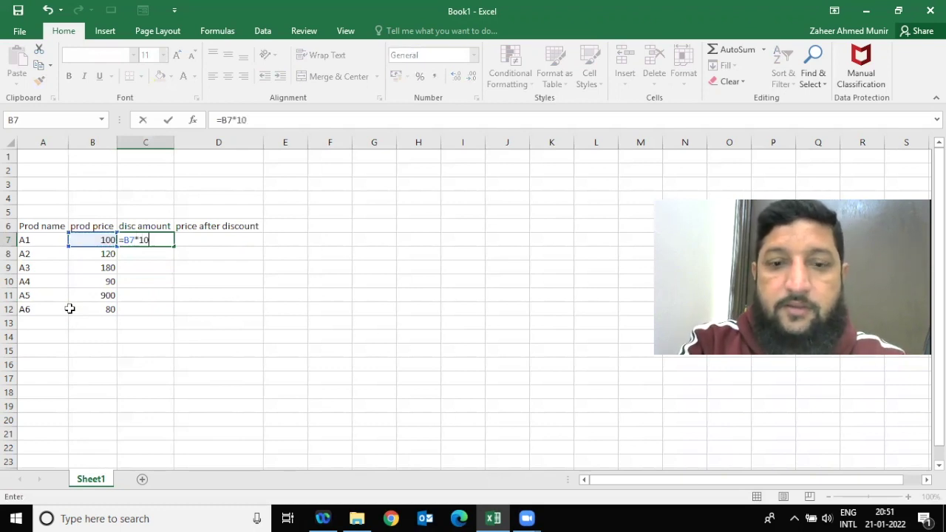
type("%")
key("Return")
key("Up")
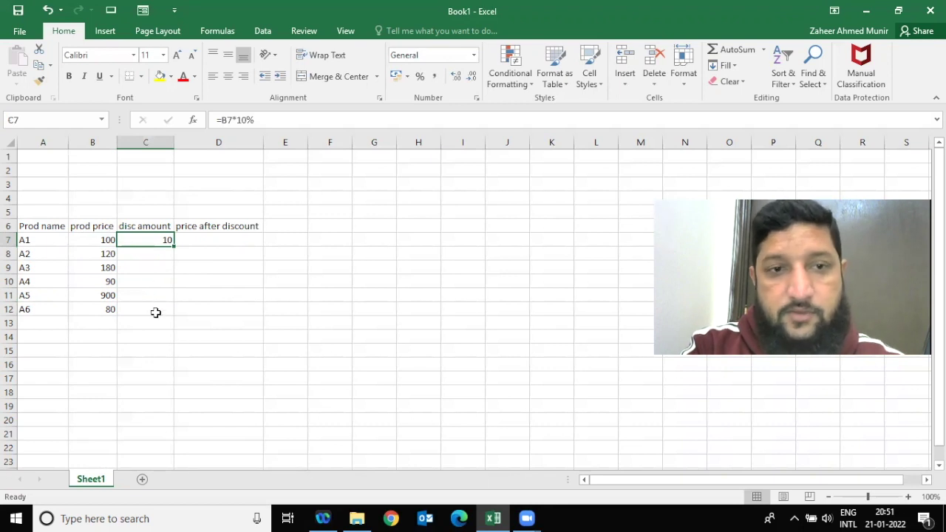
Try filling the discount formula from C7 down through C12 in different ways, undoing each fill.
double_click(176, 249)
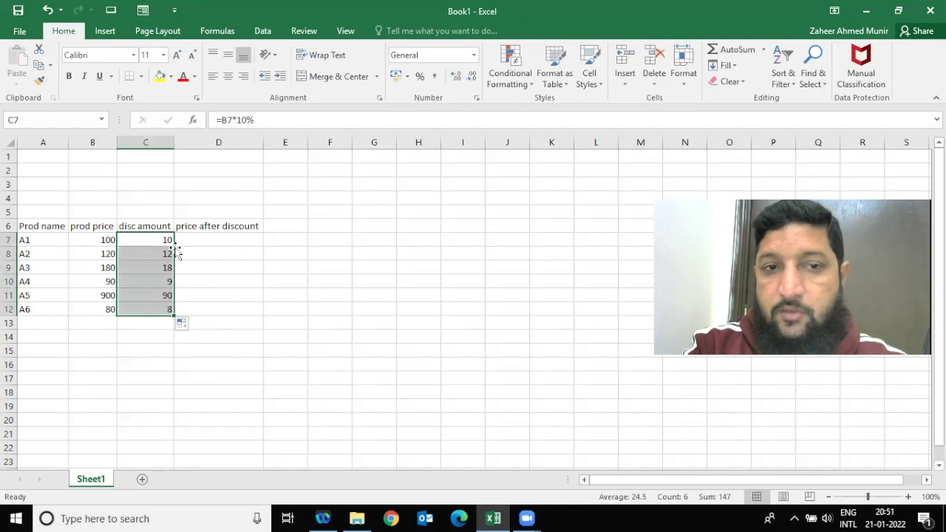
key("ctrl+z")
left_click_drag(176, 246, 167, 322)
key("ctrl+z")
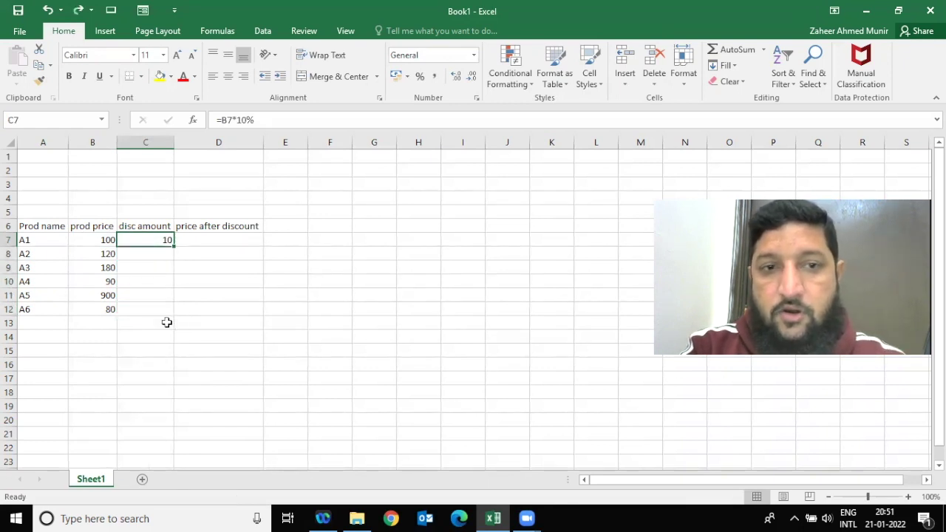
double_click(176, 246)
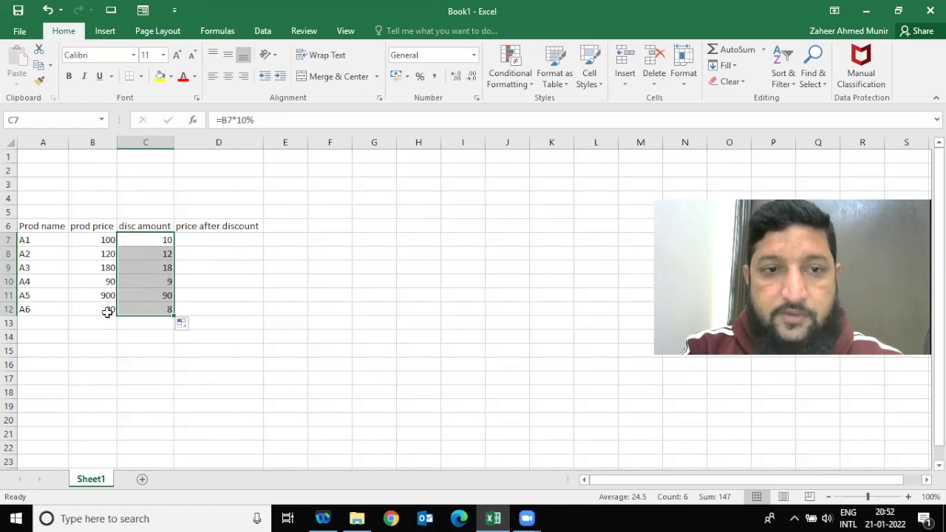
key("ctrl+z")
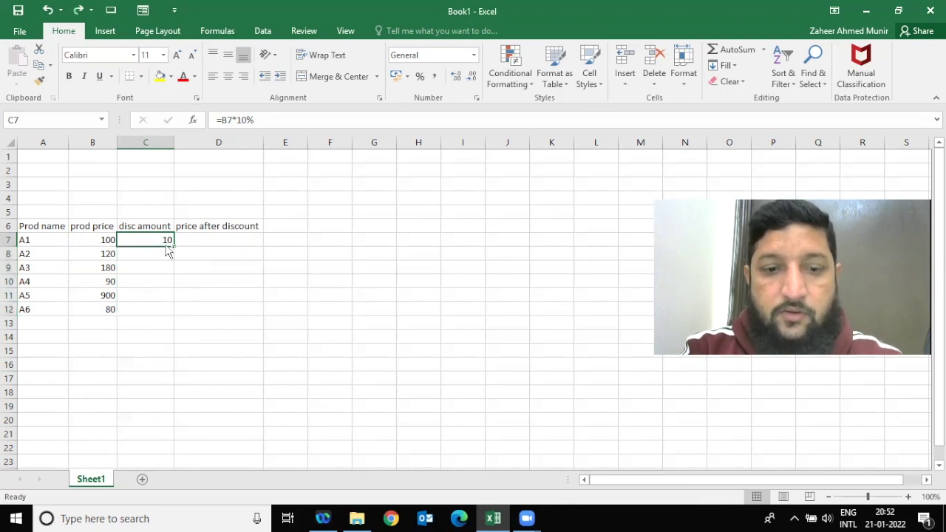
Copy the discount formula from C7 and paste it into C8:C12.
key("ctrl+c")
left_click_drag(153, 255, 155, 309)
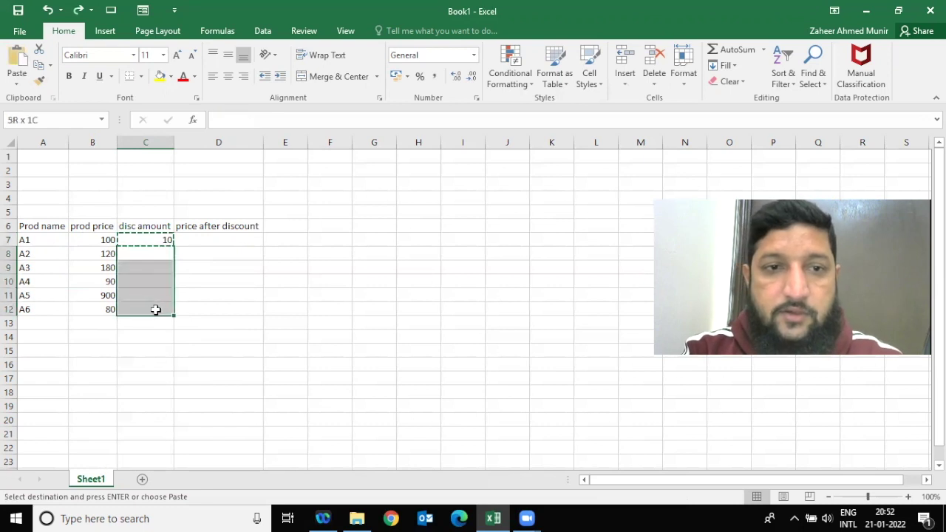
key("ctrl+v")
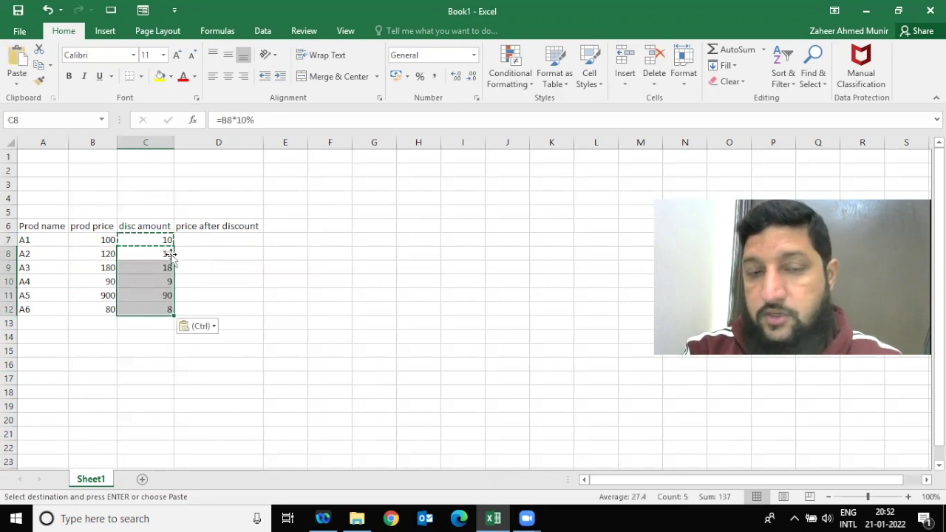
left_click(168, 254)
key("Escape")
Compare the discount formulas in C7 and C8, checking their price references and the 10% factor.
key("Up")
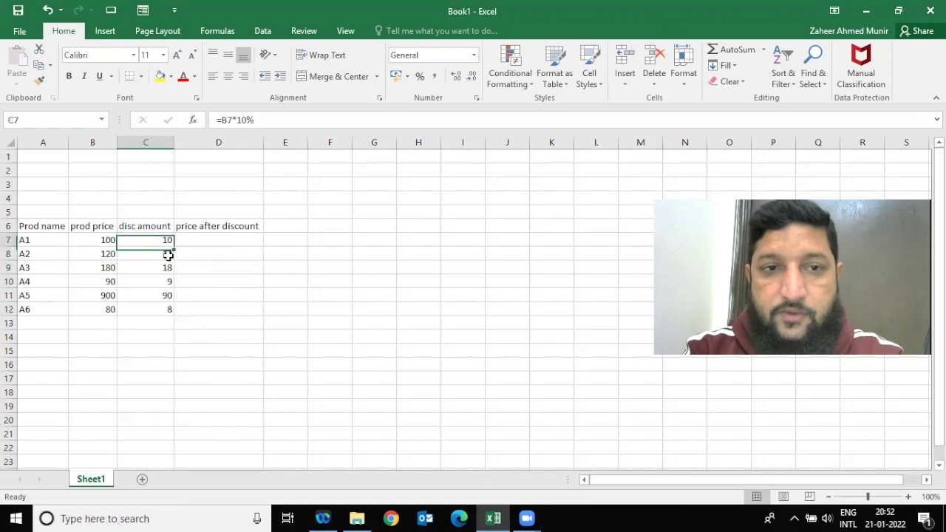
left_click(169, 255)
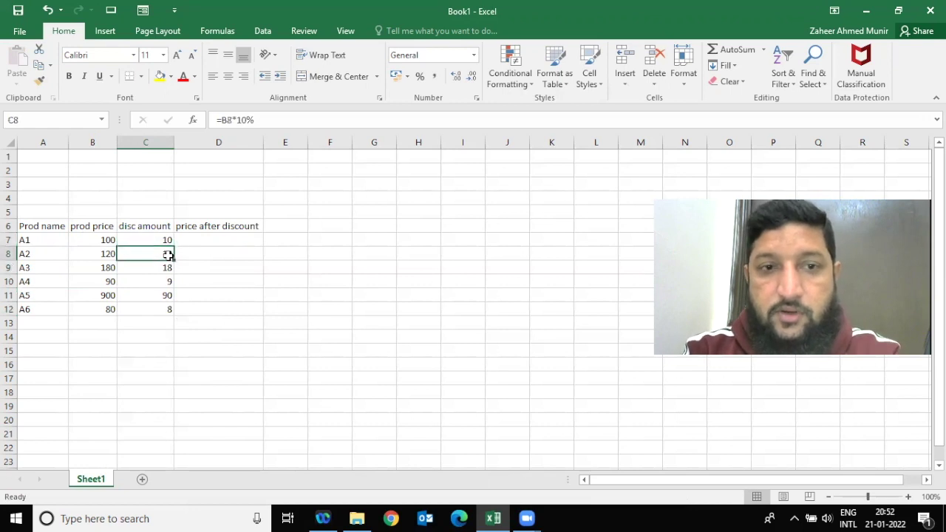
double_click(169, 254)
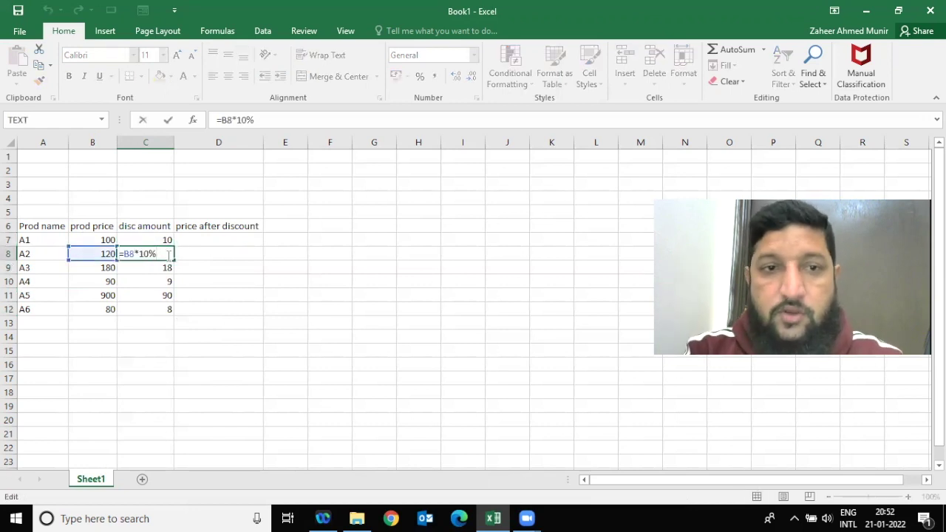
left_click(127, 243)
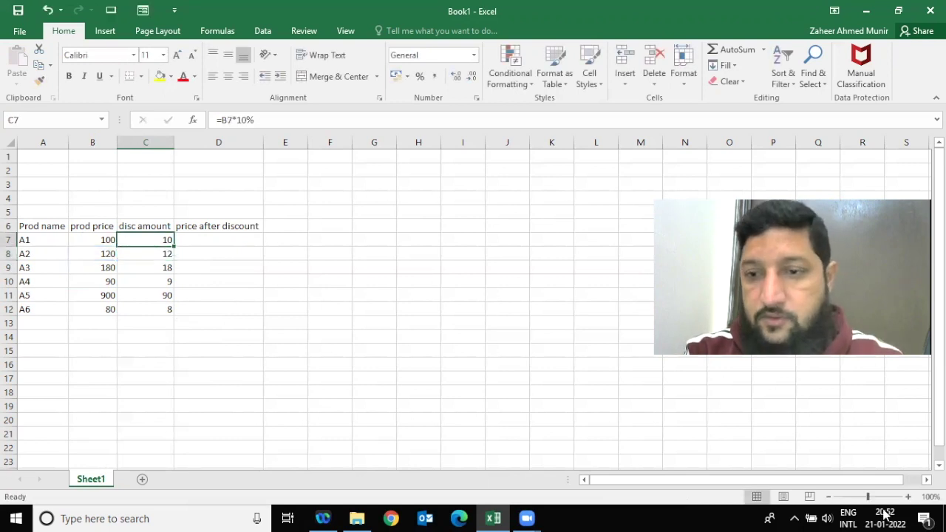
left_click(908, 497)
left_click(908, 497)
left_click(908, 496)
left_click(908, 497)
left_click(908, 497)
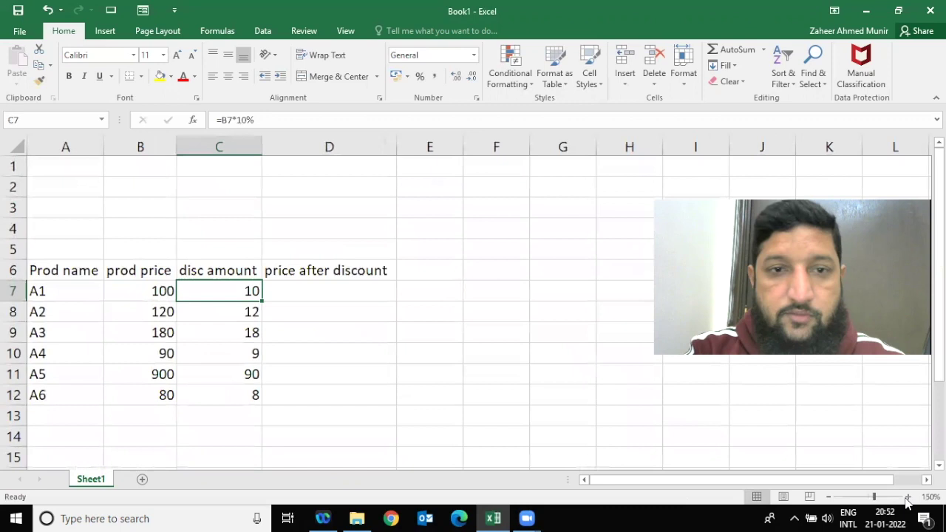
key("F2")
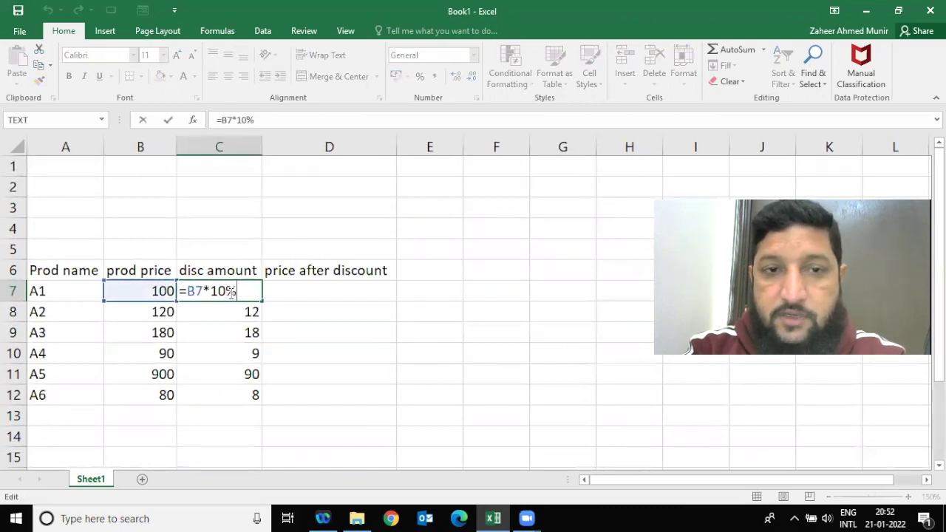
key("Escape")
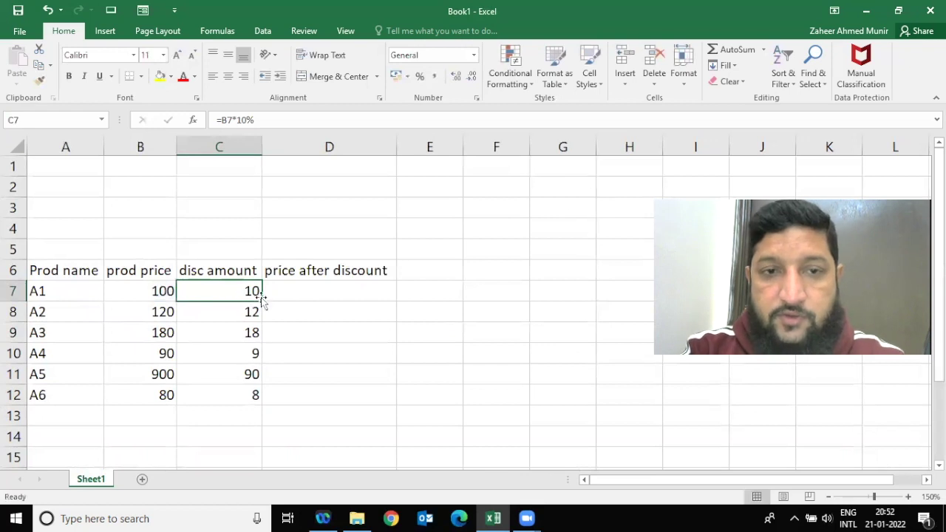
left_click(236, 313)
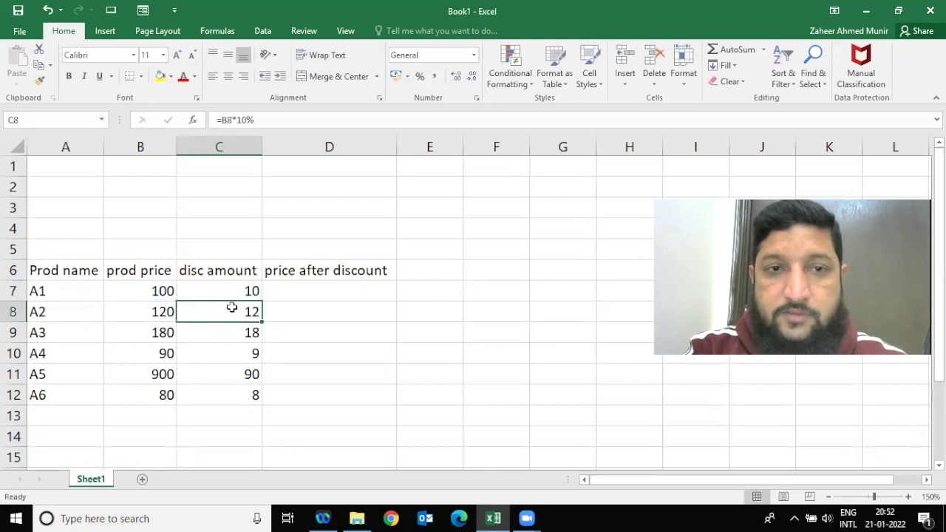
double_click(227, 313)
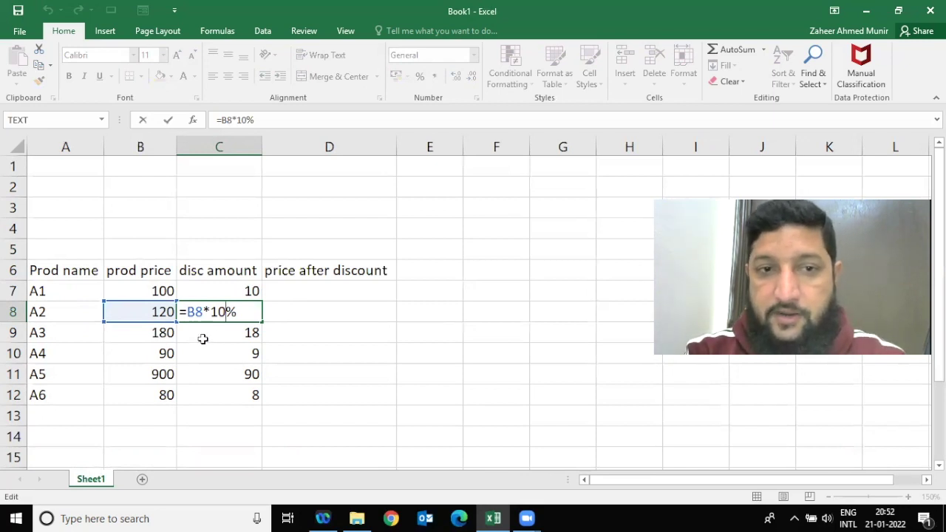
left_click_drag(211, 313, 238, 312)
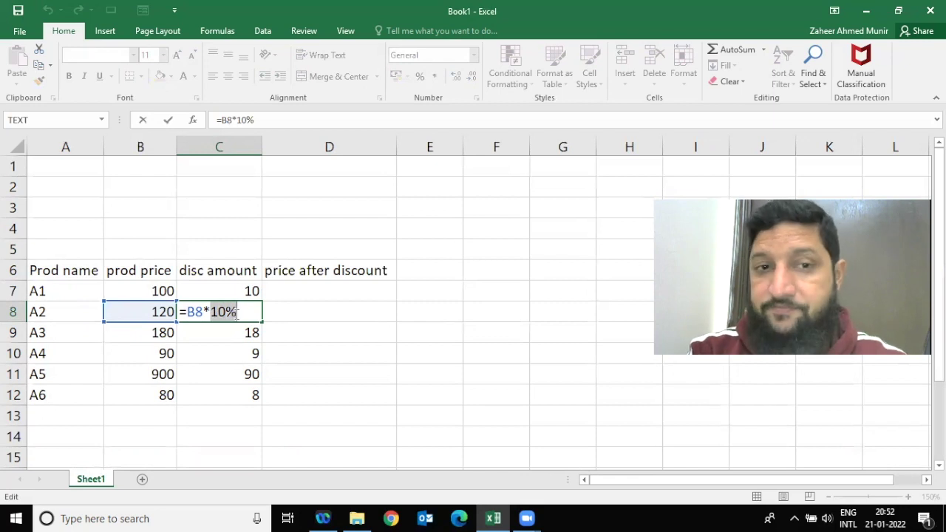
key("Escape")
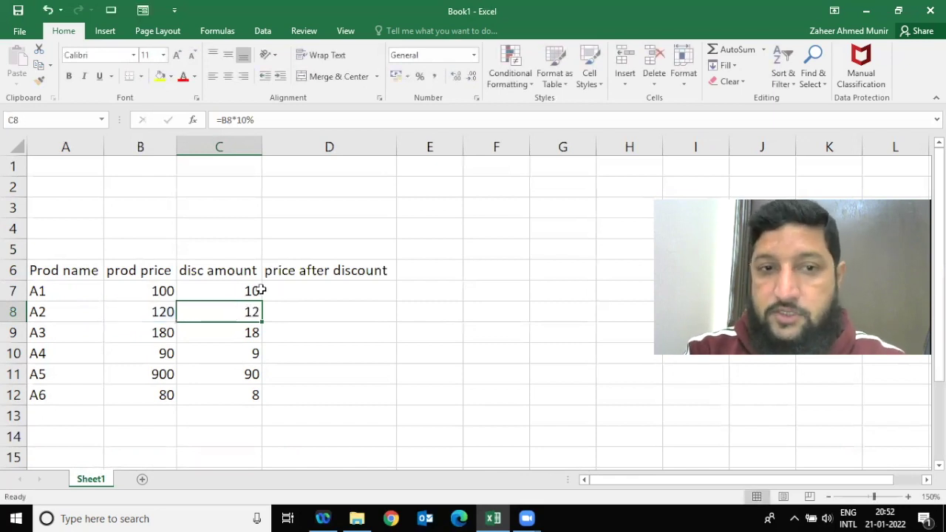
Inspect the discount formula in C7 again and check how its price reference is adapted in C11.
left_click(253, 291)
double_click(253, 291)
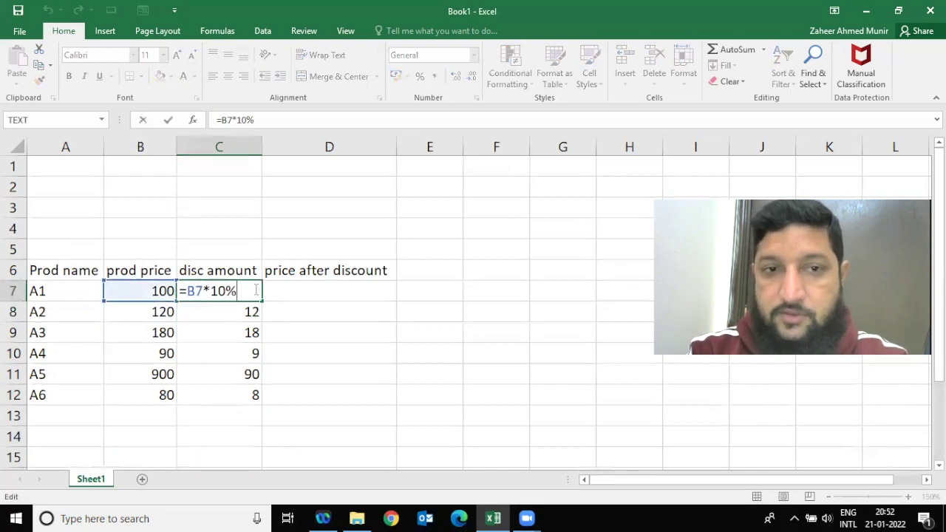
key("Escape")
key("Down")
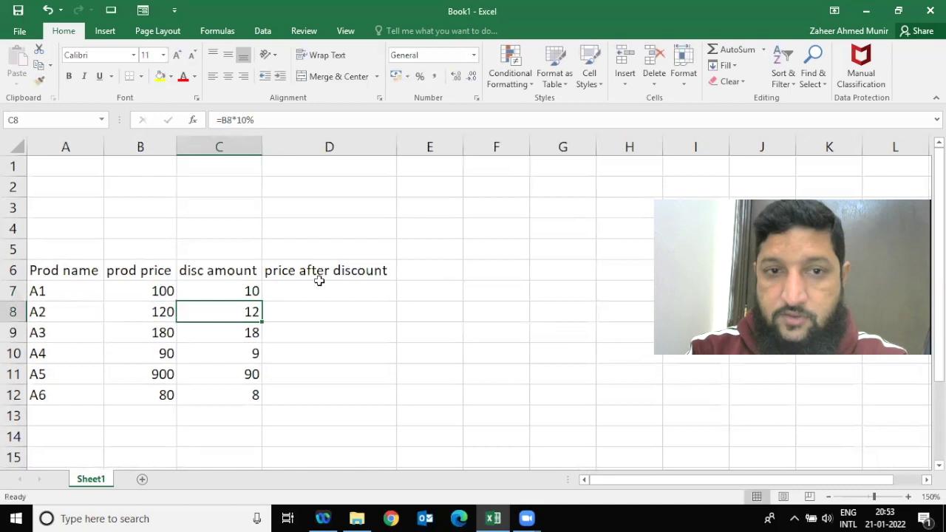
key("Down")
key("Down")
key("Down")
key("F2")
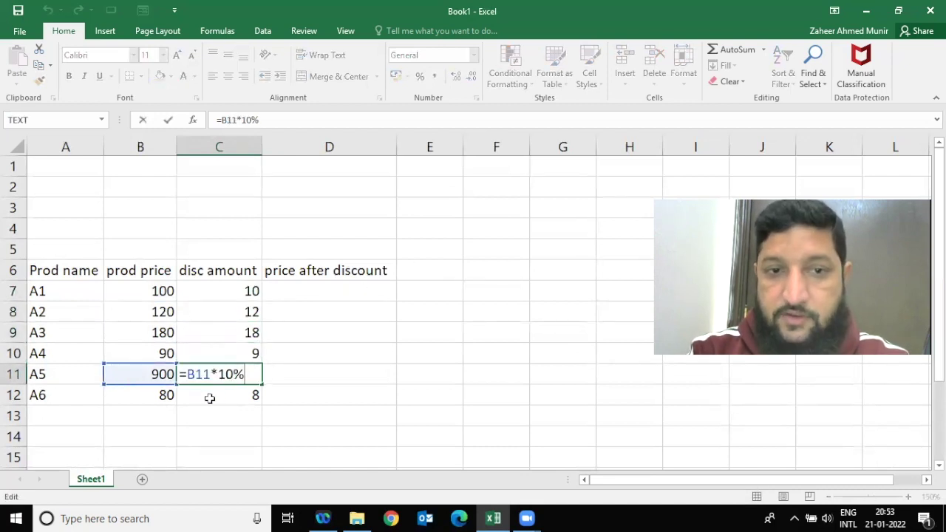
key("Escape")
Add product A7 with a price of 90 in row 13.
left_click(100, 412)
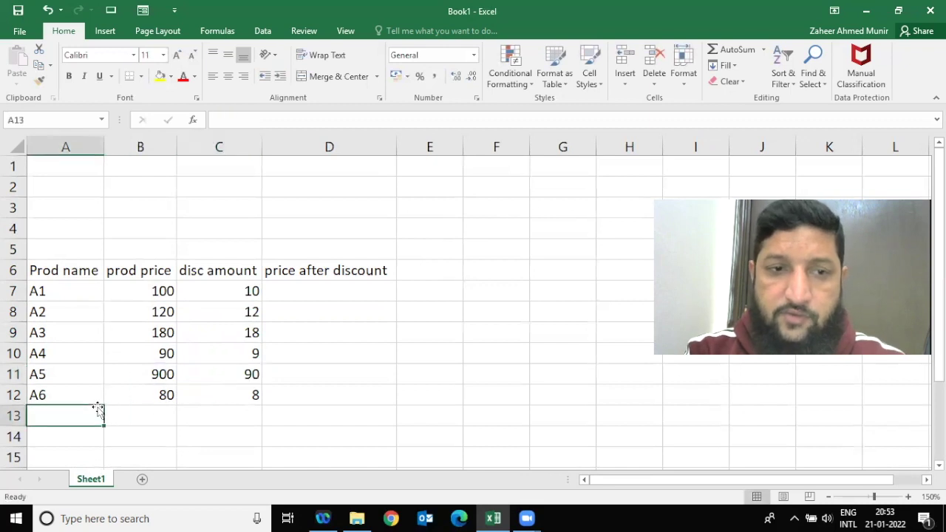
type("A7")
key("Tab")
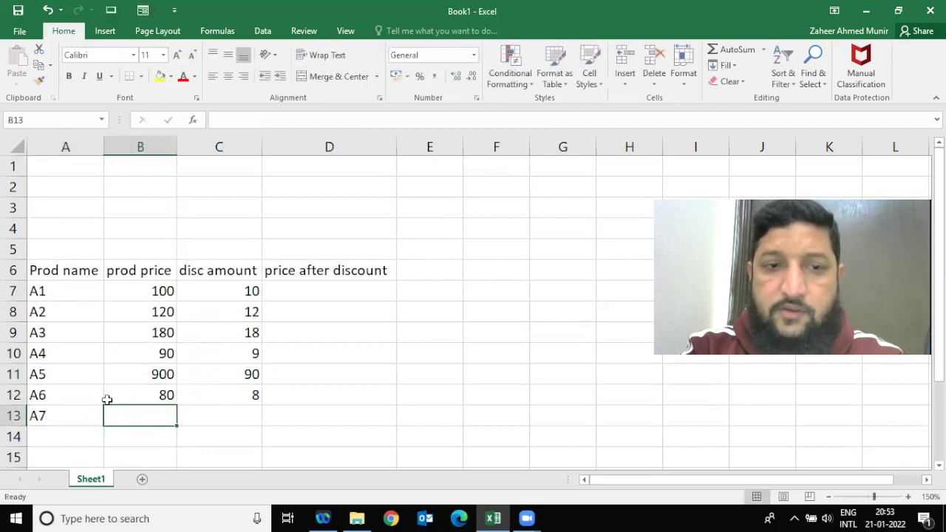
type("90")
key("Tab")
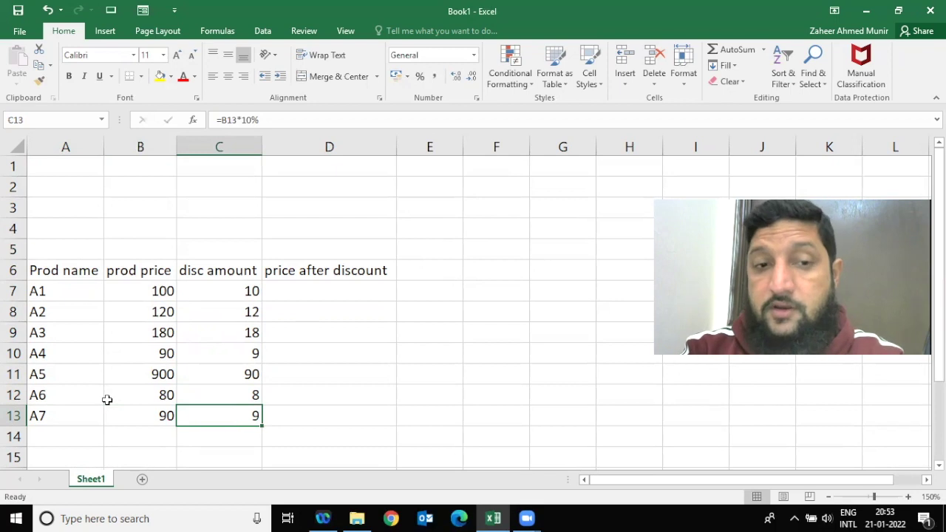
Add another product named Akhkfhsd with a price of 87 in row 14.
key("Return")
key("Left")
type("A")
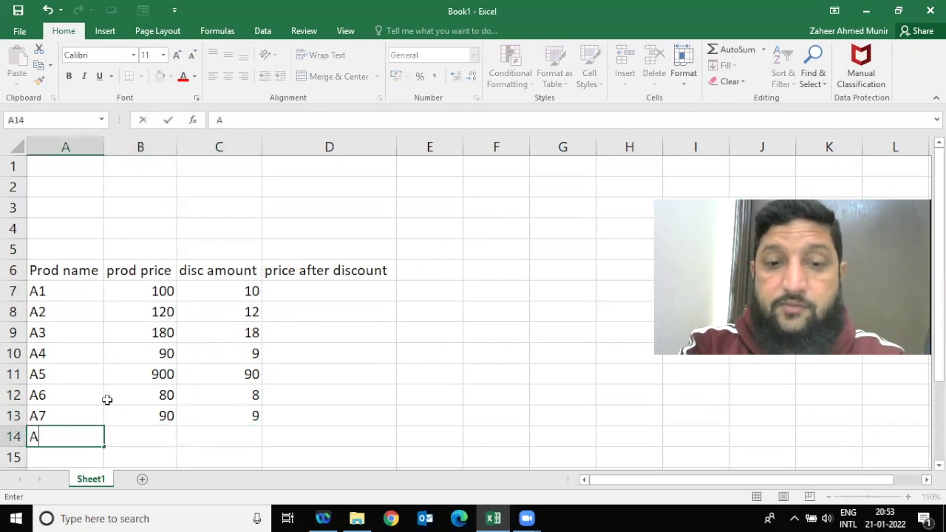
type("khkfhsd")
key("Tab")
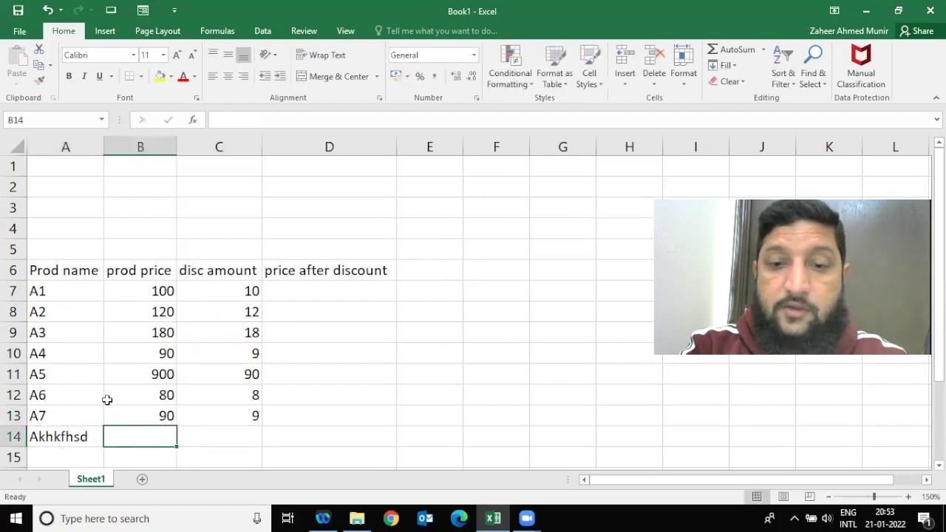
type("87")
key("Tab")
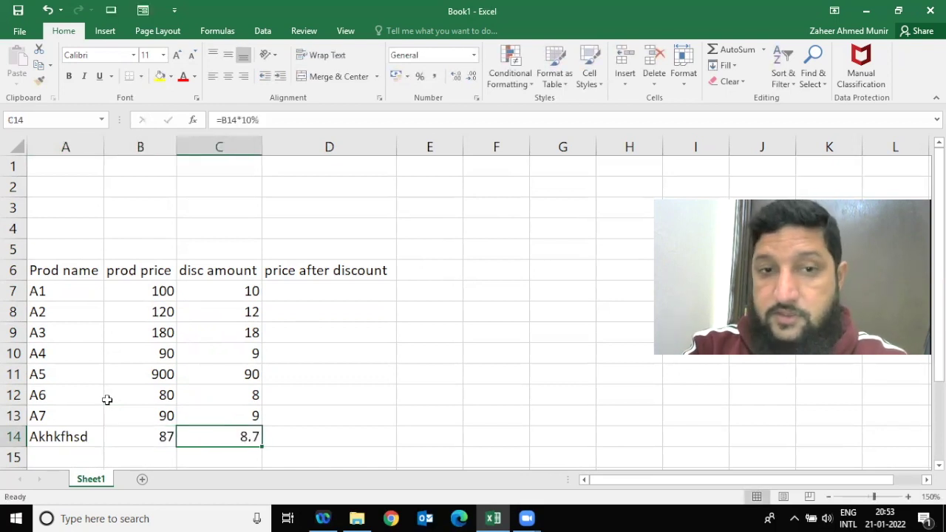
Calculate the first product's price after discount in D7 with the formula =B7-C7.
key("Up")
key("Up")
key("ctrl+Up")
key("Right")
key("Up")
key("Down")
key("Down")
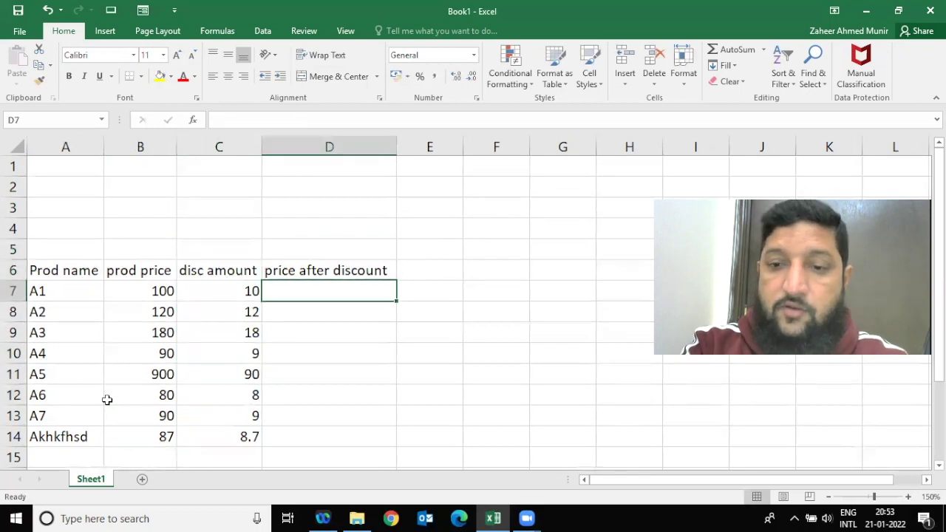
type("=")
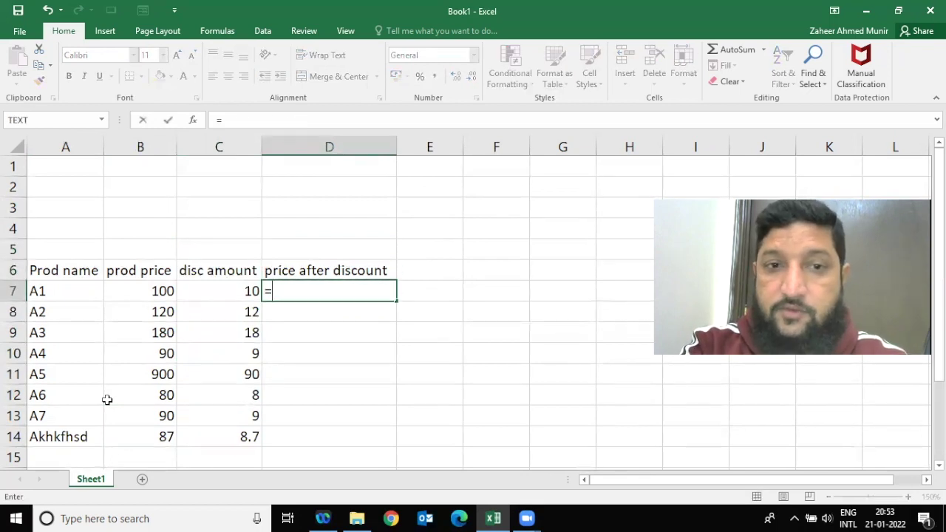
key("Left")
key("Left")
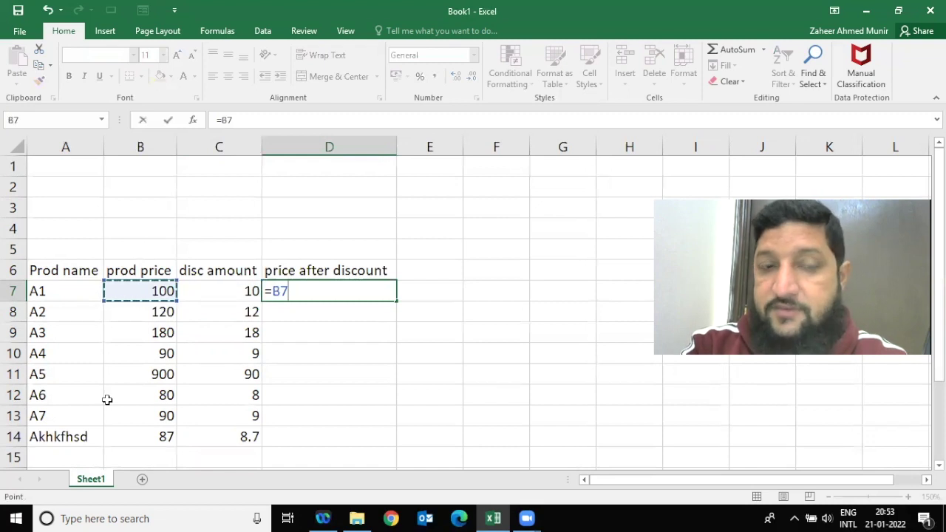
type("-")
key("Left")
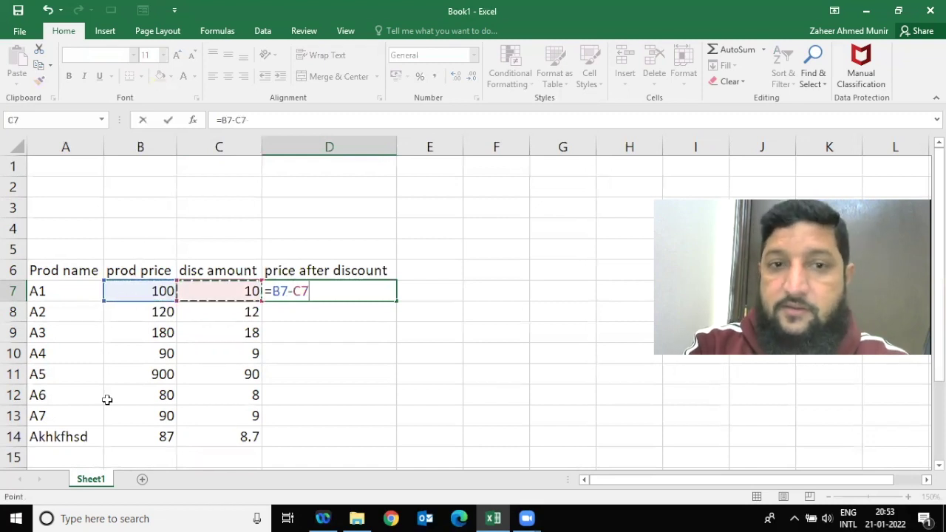
key("Return")
Copy the discounted price formula from D7 and paste it into D8:D14.
key("Up")
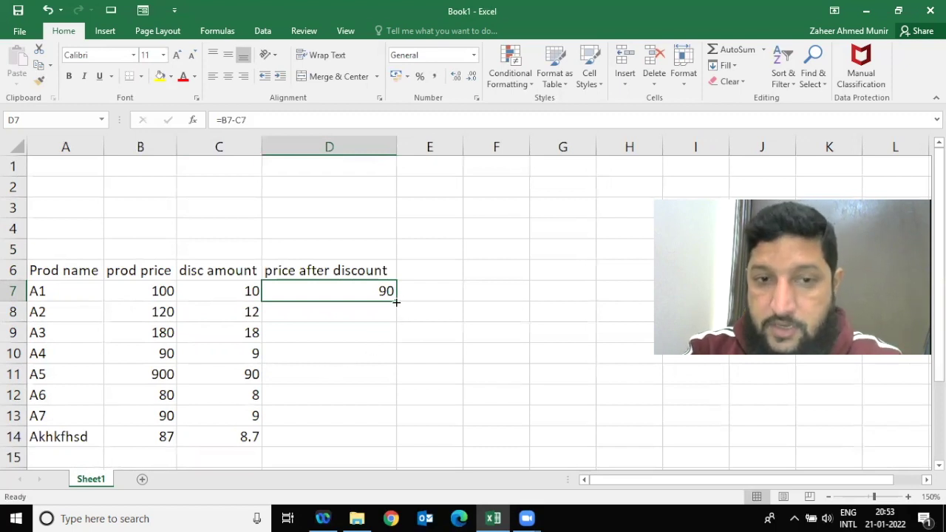
key("ctrl+c")
key("Down")
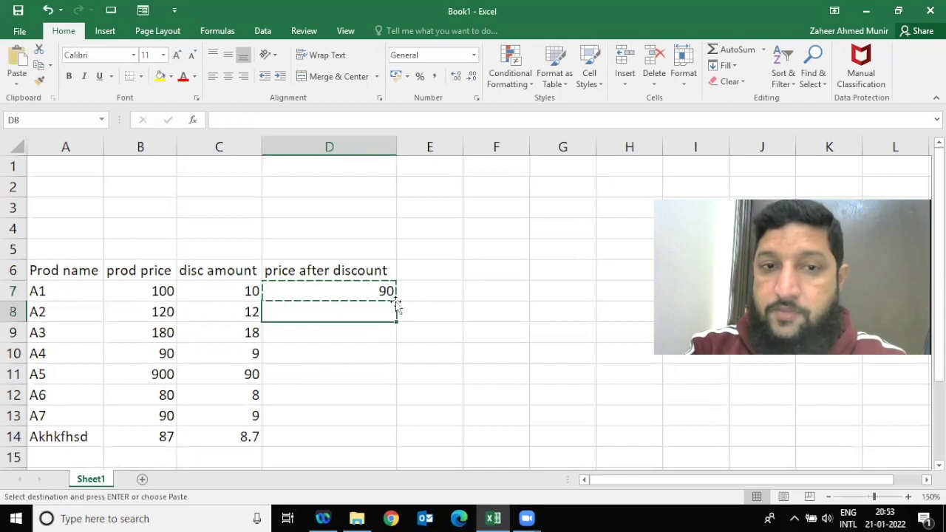
key("shift+Down")
key("shift+Down")
key("shift+Down")
key("shift+Down")
key("shift+Down")
key("shift+Down")
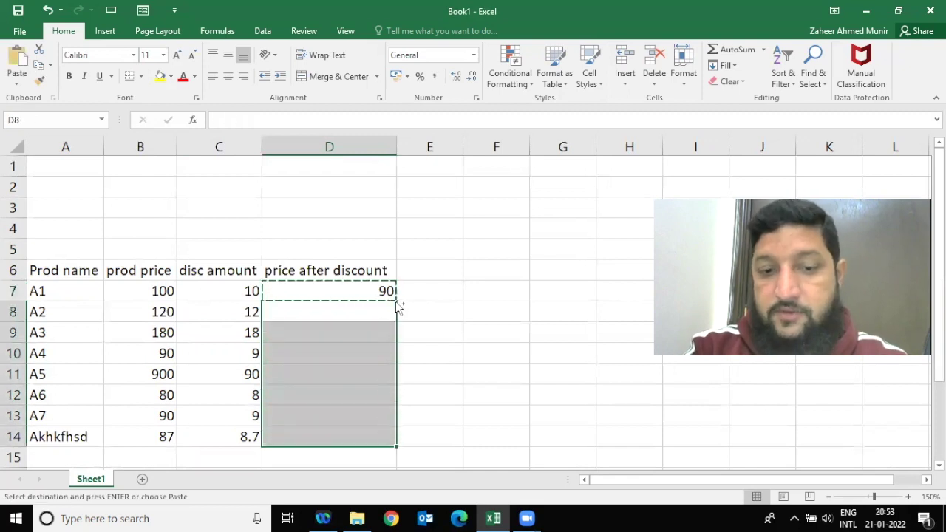
key("ctrl+v")
key("Escape")
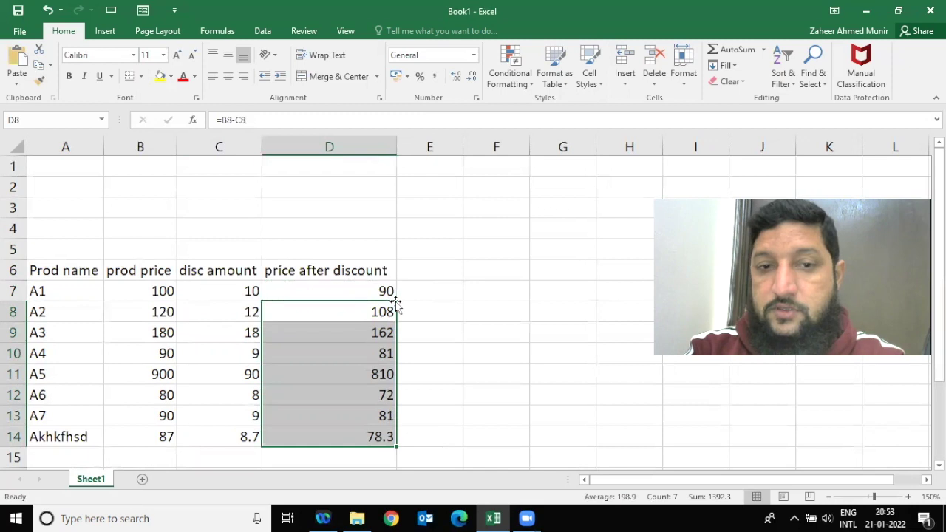
Set the discount rate in the C7 formula to 15%, making it =B7*15%.
key("Up")
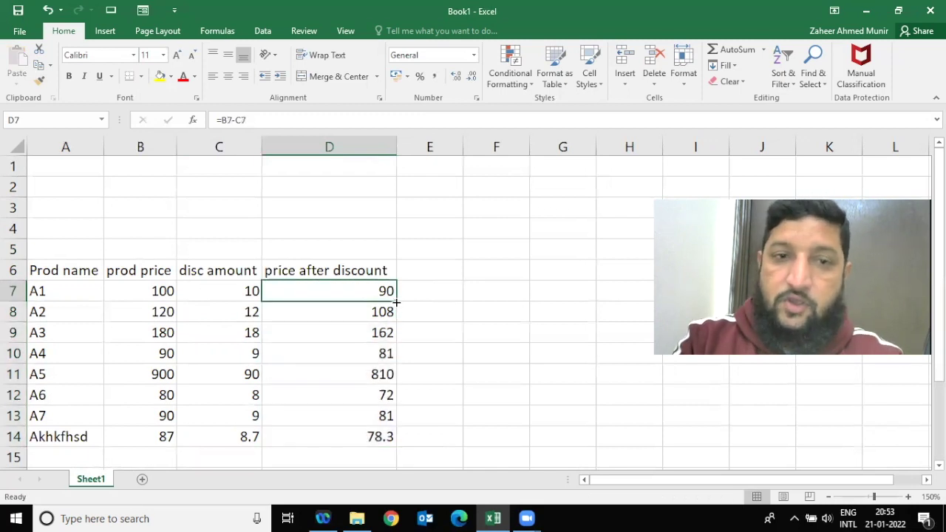
key("Left")
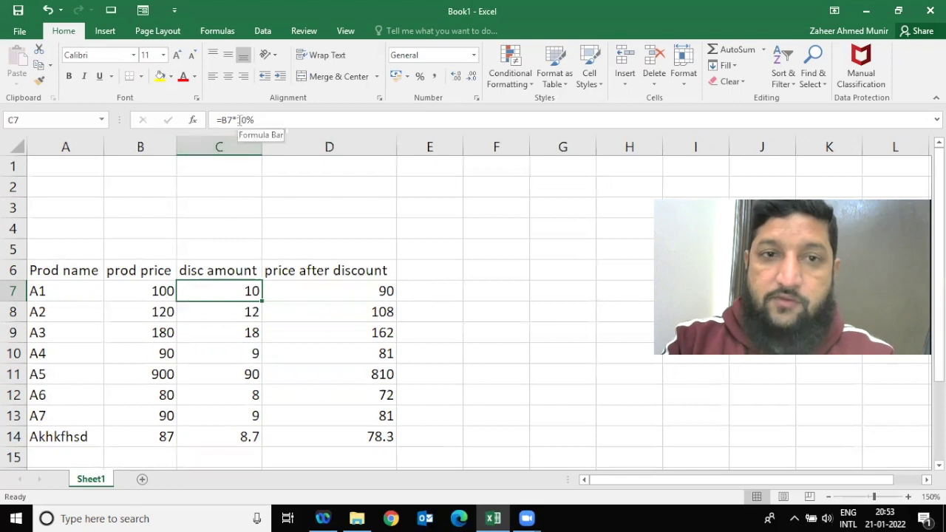
left_click_drag(238, 120, 260, 120)
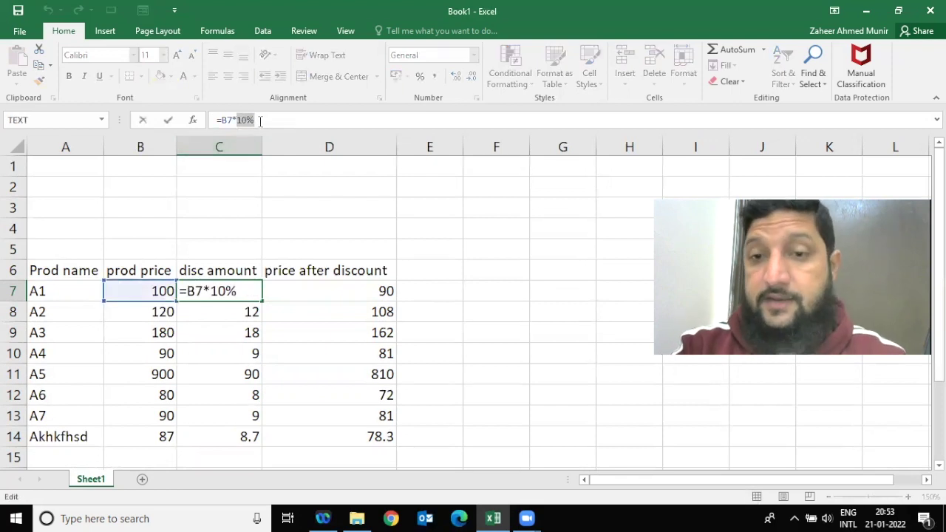
type("15%")
key("Return")
key("Up")
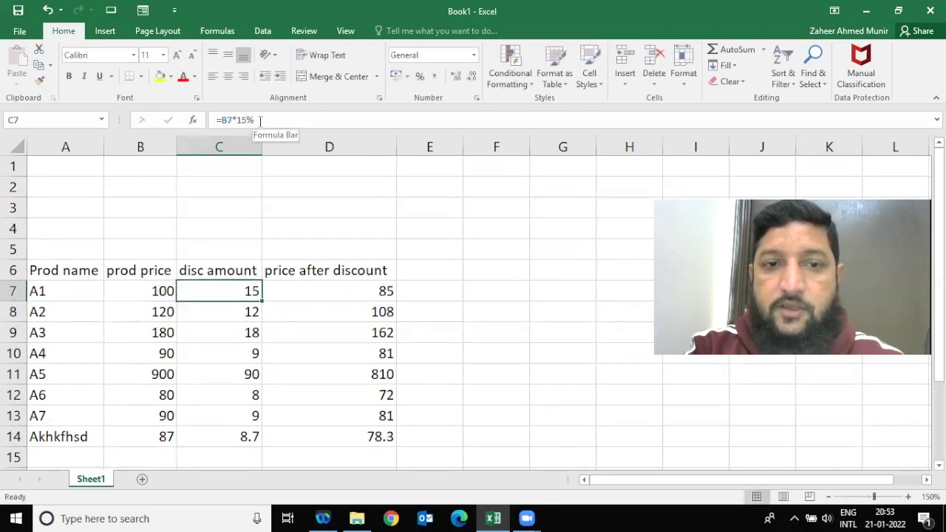
Fill the 15% discount formula from C7 down through C14.
left_click(253, 309)
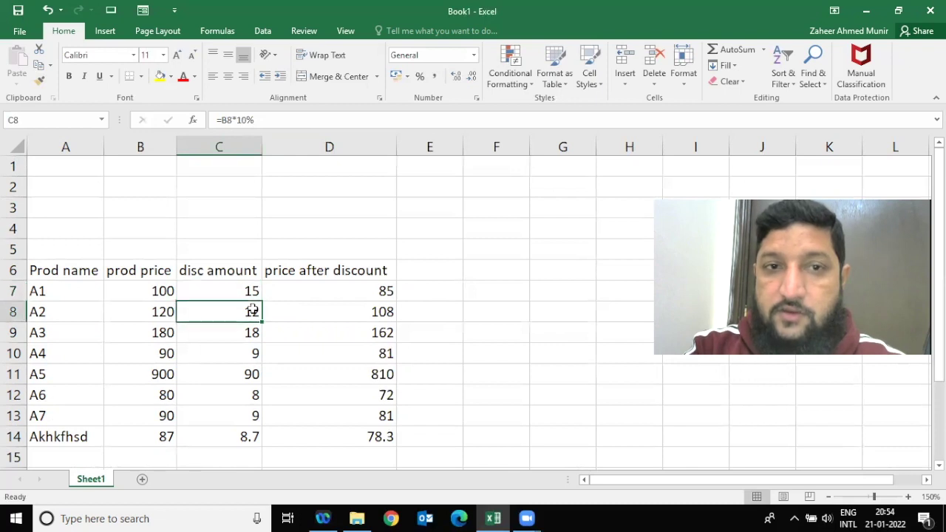
left_click(251, 292)
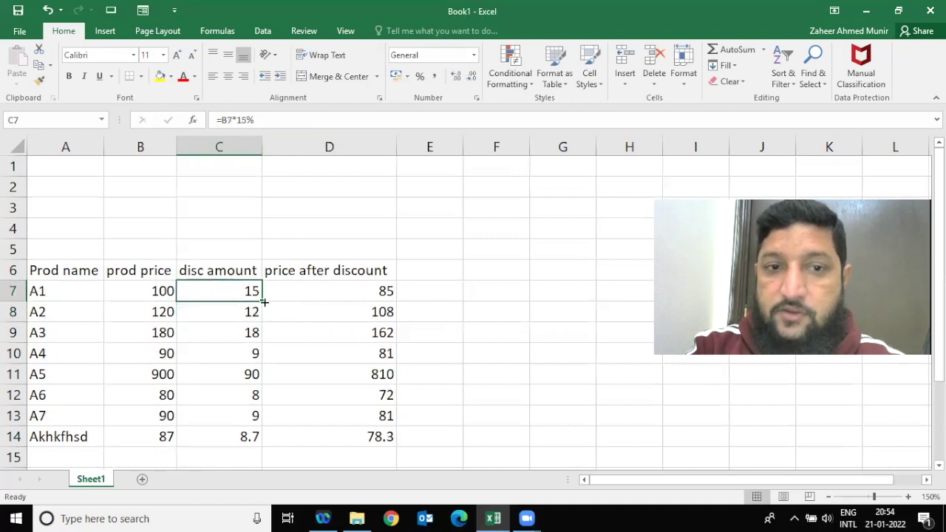
double_click(264, 301)
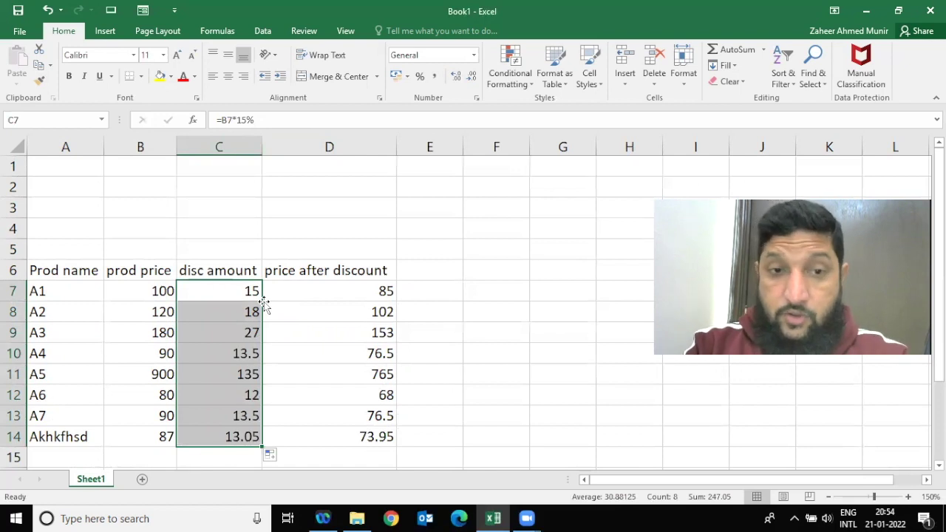
Compare the product prices with their 15% discount amounts in rows 7 to 9.
key("Up")
key("Down")
key("Left")
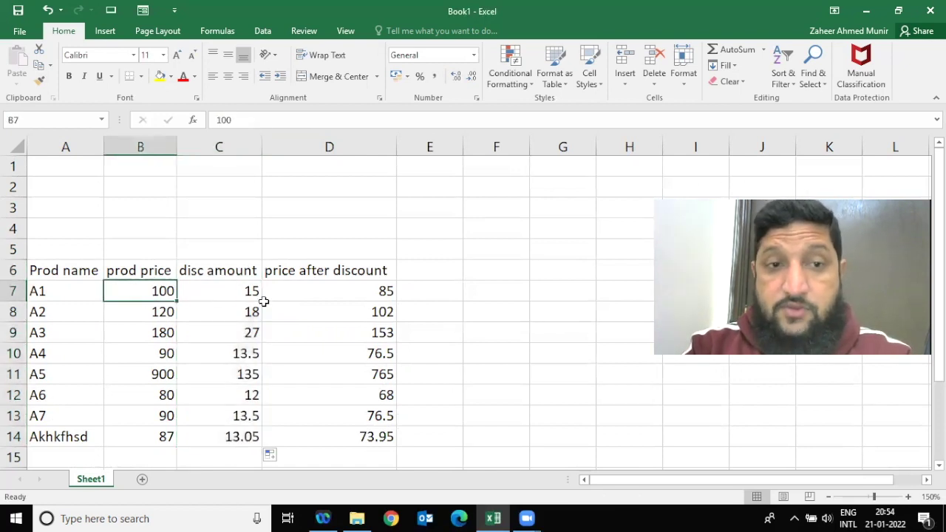
key("Right")
key("Down")
key("Left")
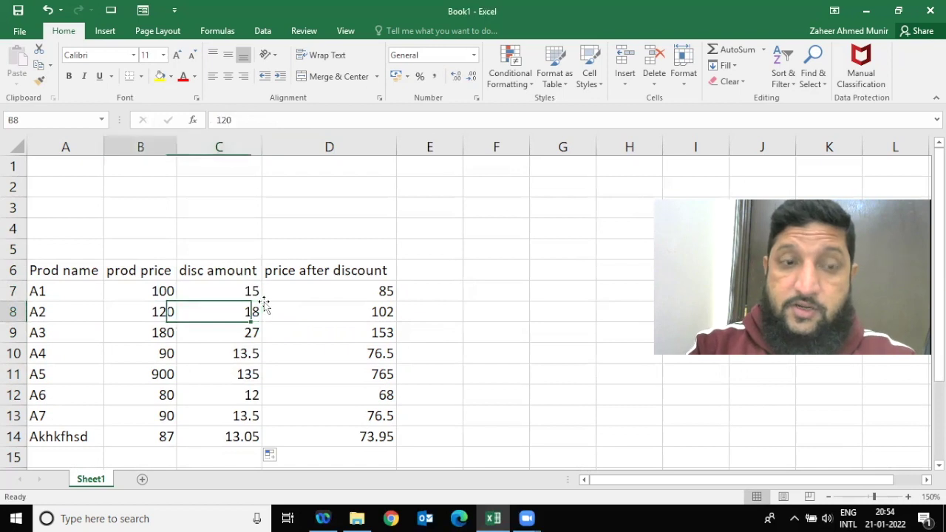
key("Right")
key("Down")
key("Left")
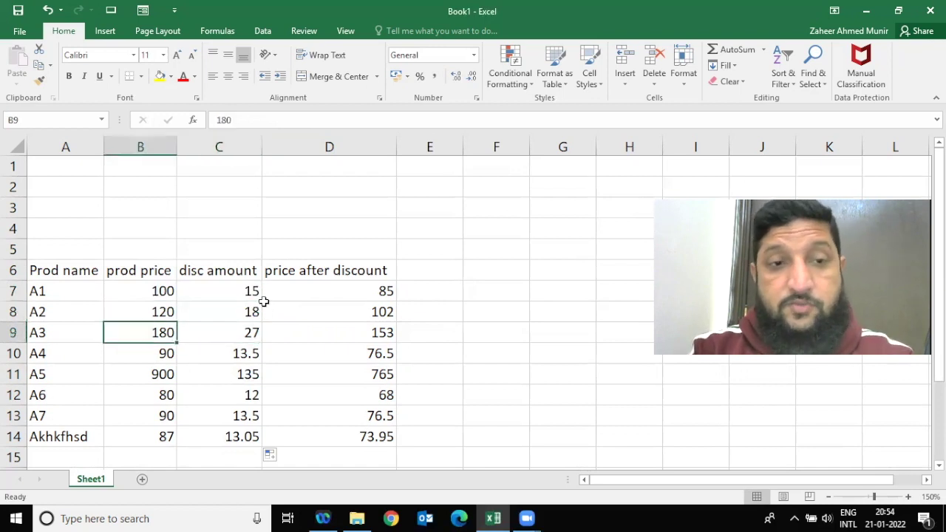
key("Right")
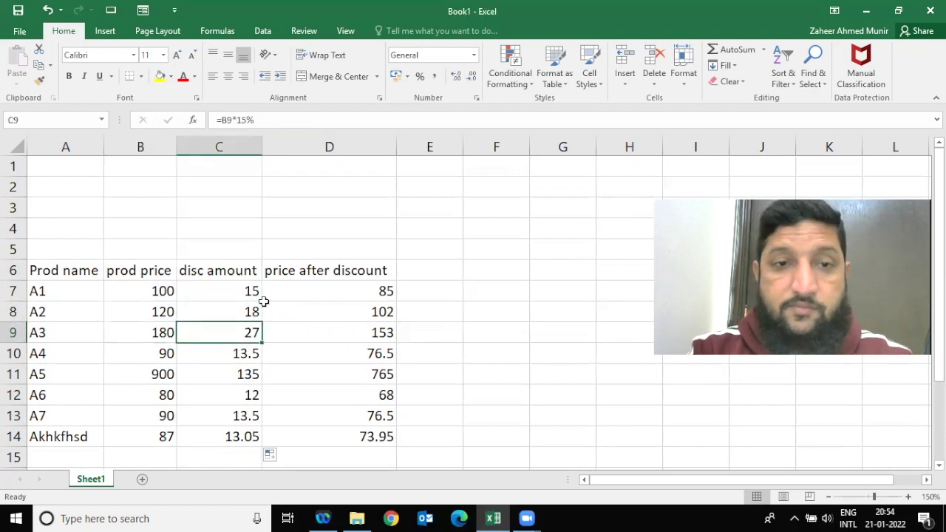
Insert a new column before the disc amount column and enter the header "disc %" in C6.
left_click(232, 148)
right_click(232, 148)
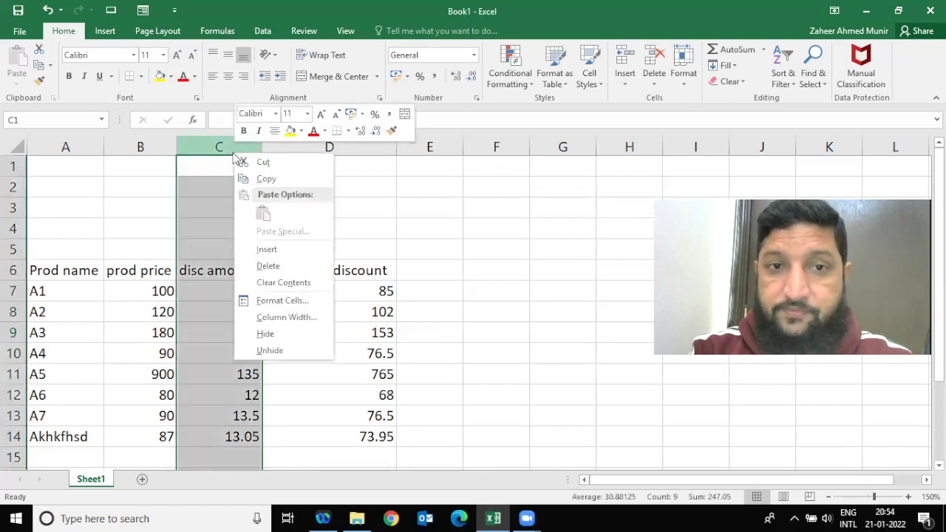
left_click(266, 249)
left_click(220, 270)
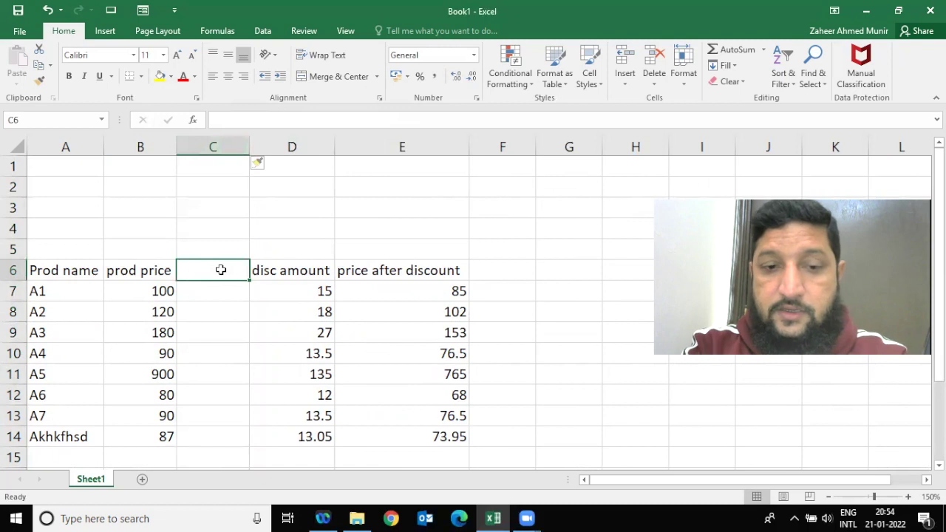
type("disc %")
key("Return")
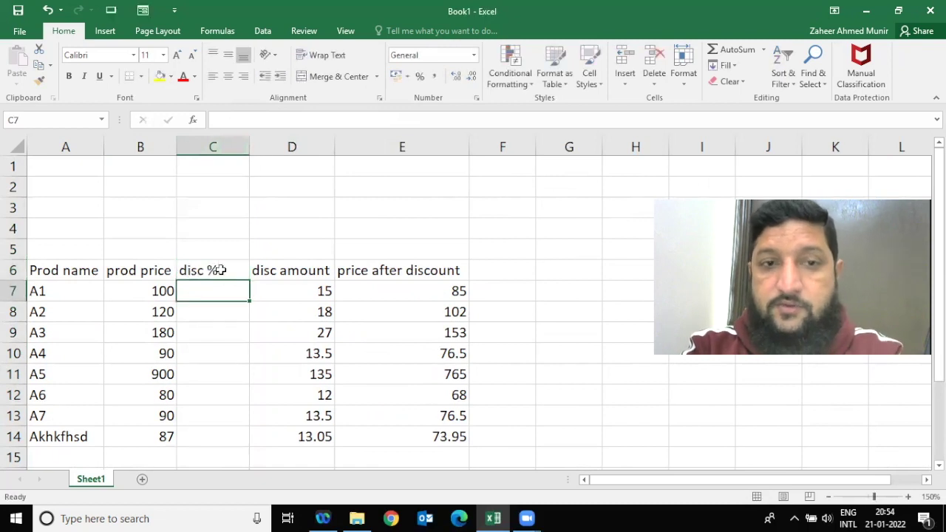
Enter the discount percentages 10%, 15%, 9% and 8% for products A1 to A4 in C7:C10.
type("10%")
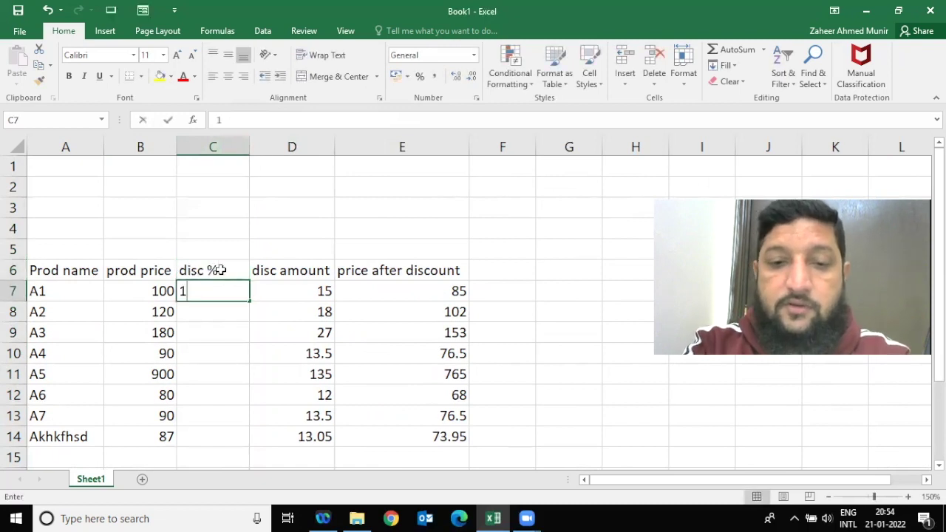
key("Return")
type("1150")
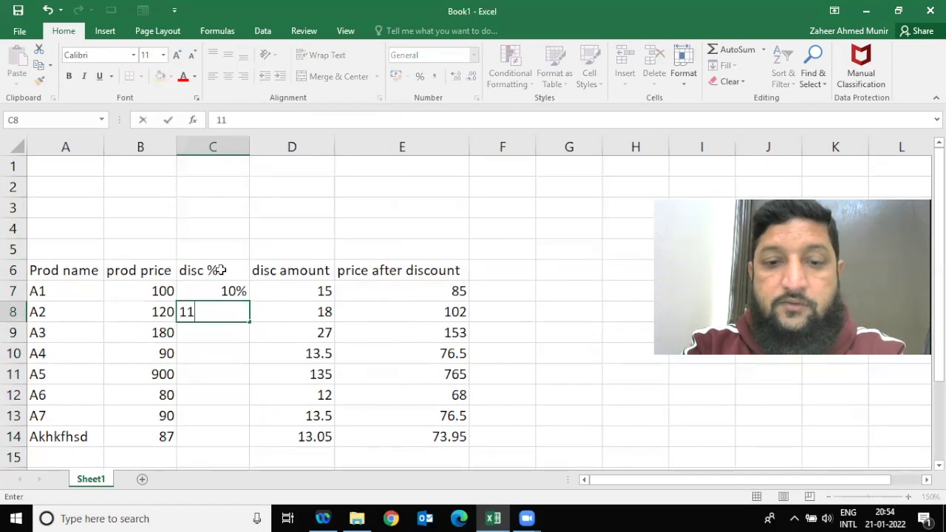
key("BackSpace")
key("BackSpace")
key("BackSpace")
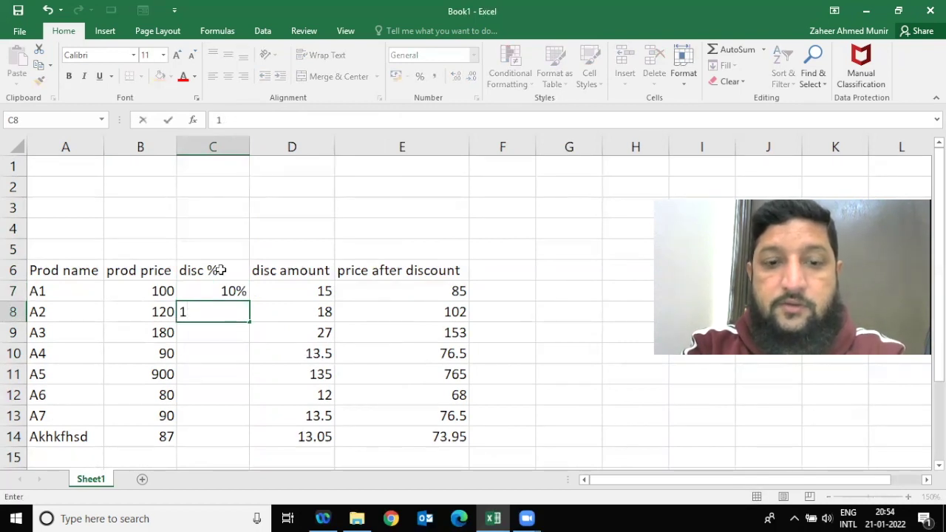
type("5%")
key("Return")
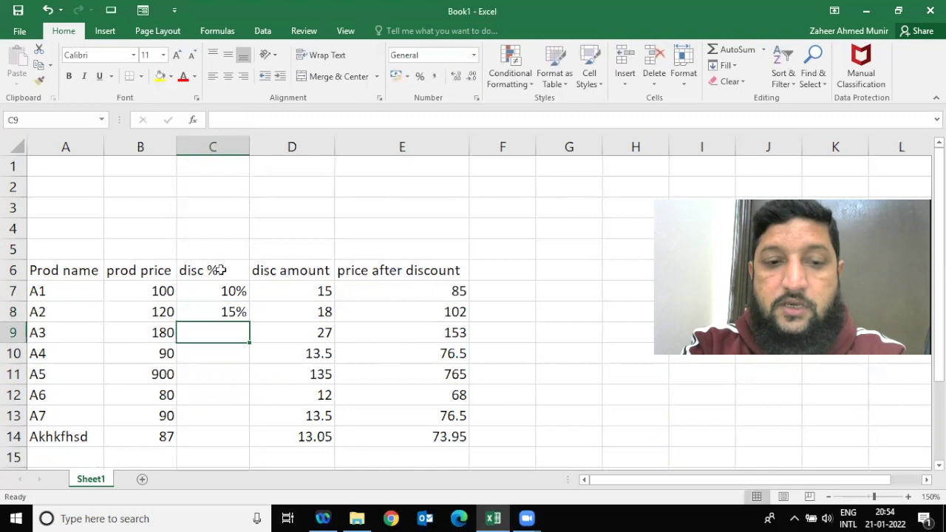
type("9%")
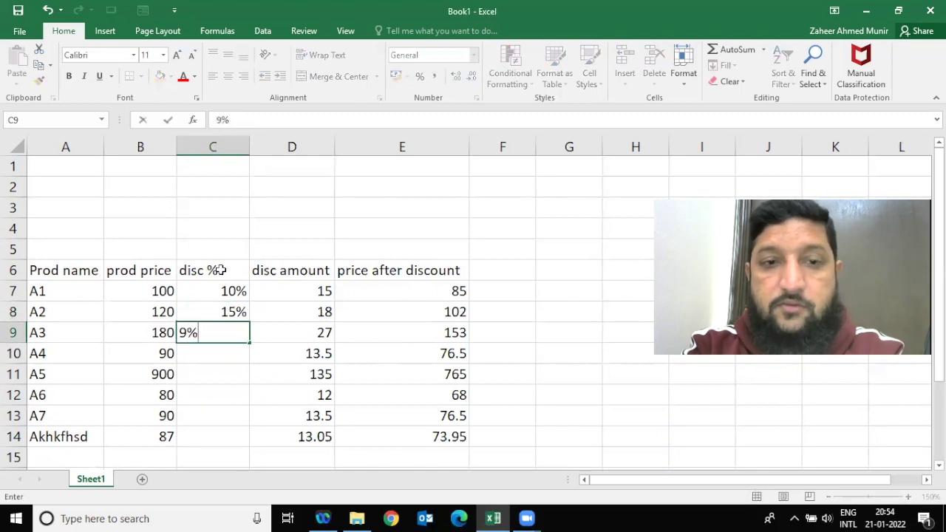
key("Return")
type("8%")
key("Return")
Enter the discount percentages 10%, 20%, 25% and 50% for the remaining products in C11:C14.
type("10")
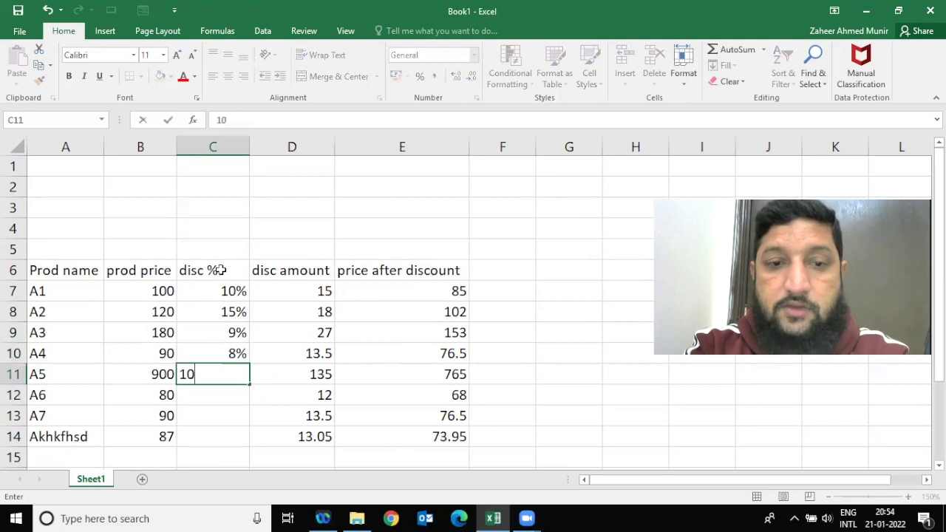
type("%")
key("Return")
type("20")
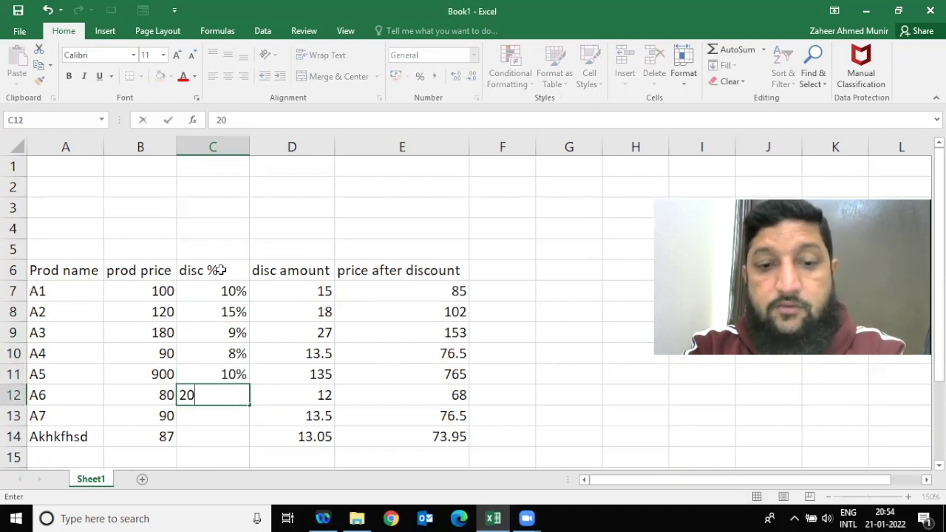
type("%")
key("Return")
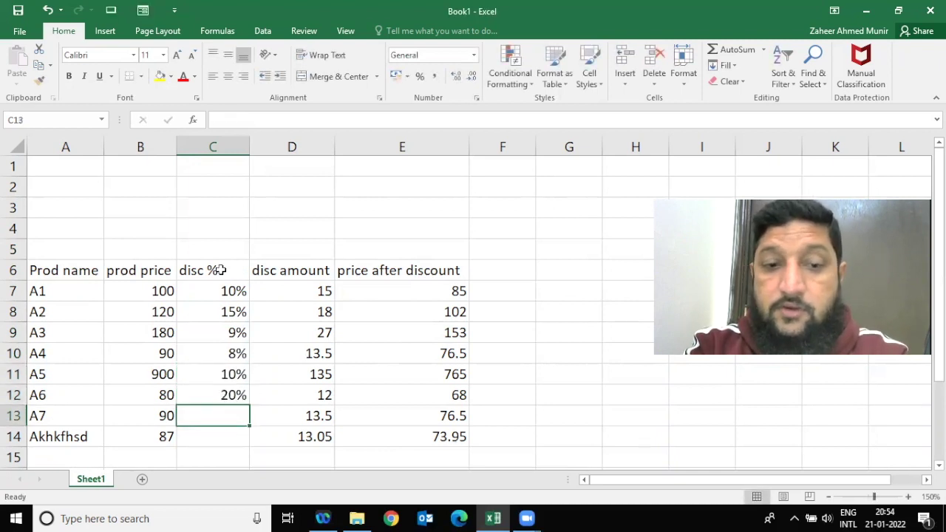
type("25%")
key("Return")
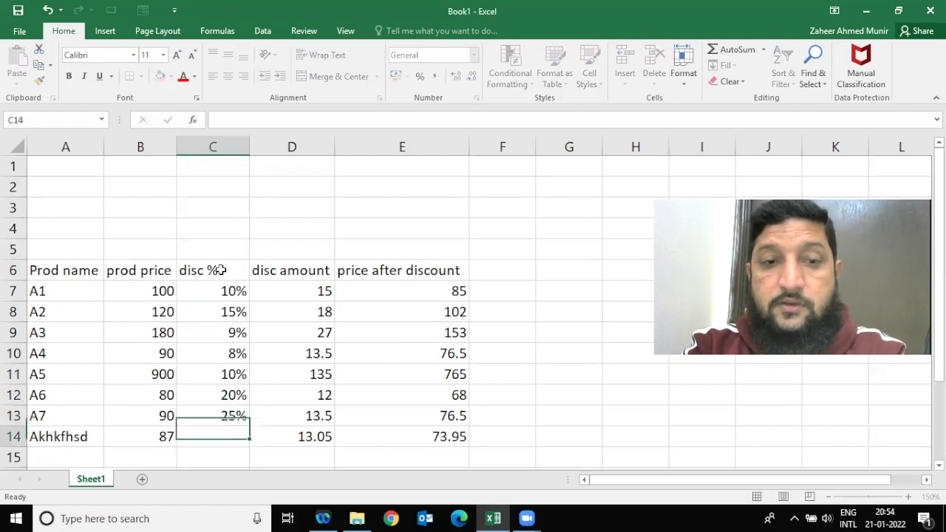
type("50%")
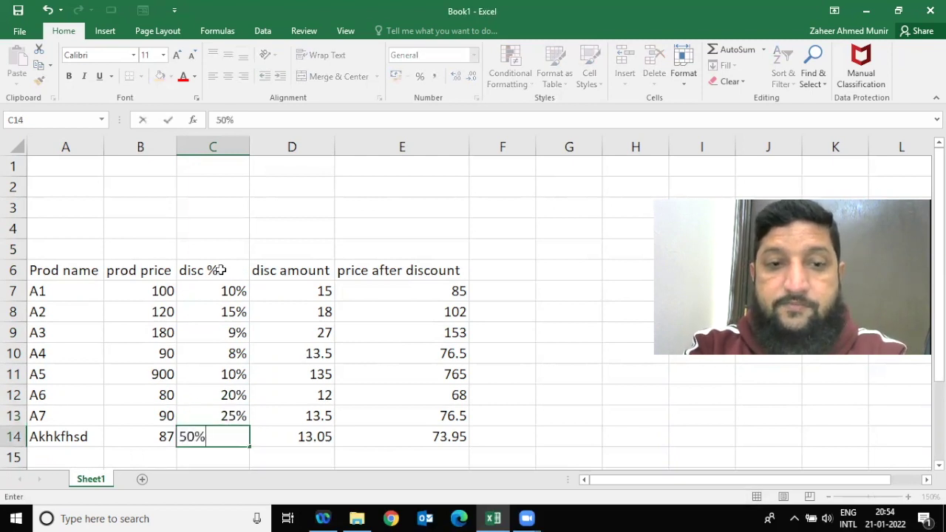
key("Return")
Clear the fixed-rate discount amount formulas from D7:D14.
key("Up")
key("Up")
key("Up")
key("Up")
key("Up")
key("Up")
key("Up")
key("Up")
key("Up")
key("Up")
key("Up")
key("Down")
key("Down")
key("Down")
key("Down")
key("Up")
key("Right")
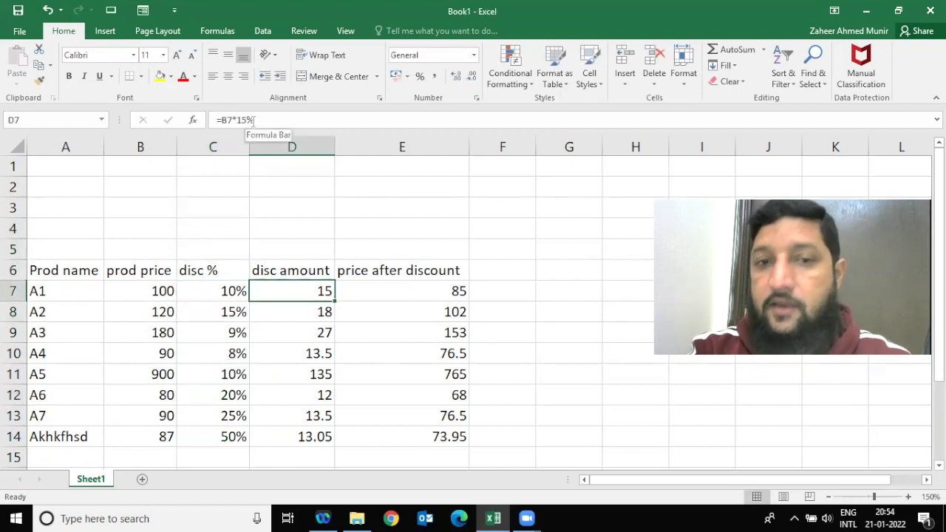
key("Left")
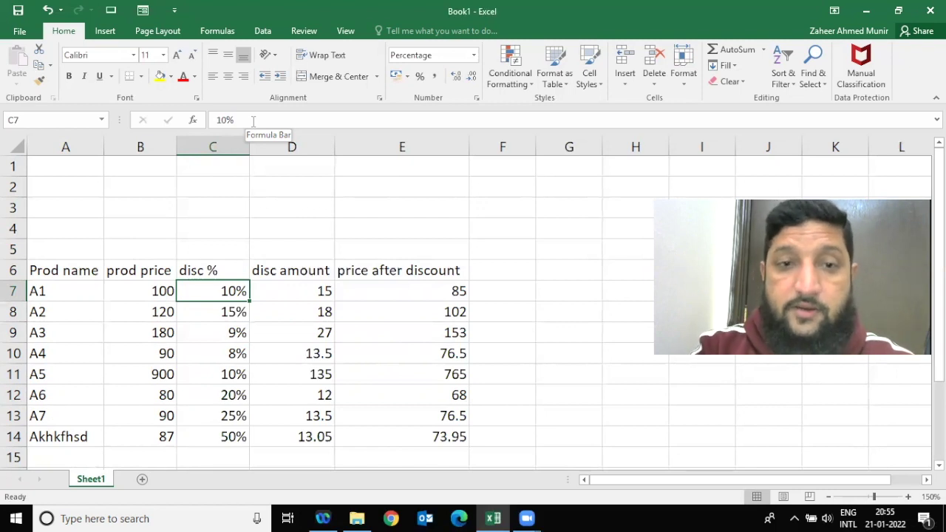
key("Right")
key("ctrl+shift+Down")
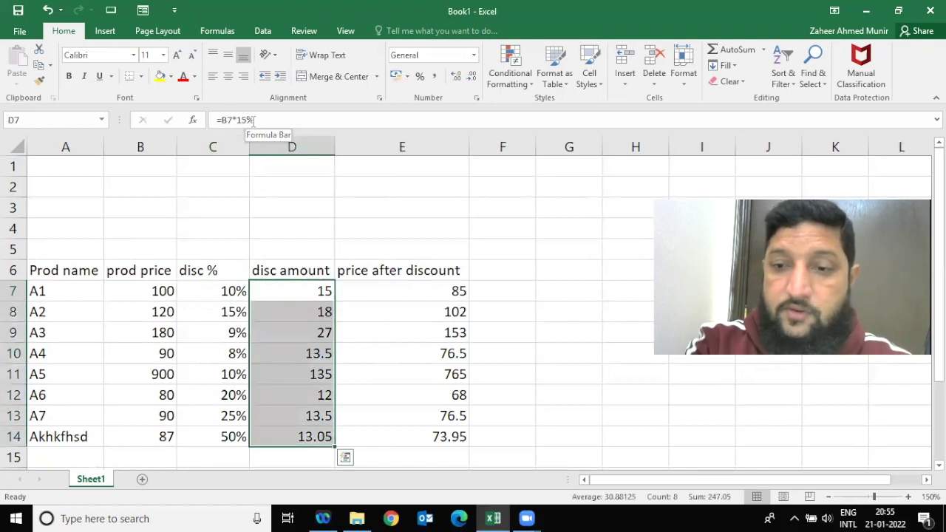
key("Delete")
Calculate the first product's discount amount in D7 with the formula =B7*C7.
key("Up")
key("Down")
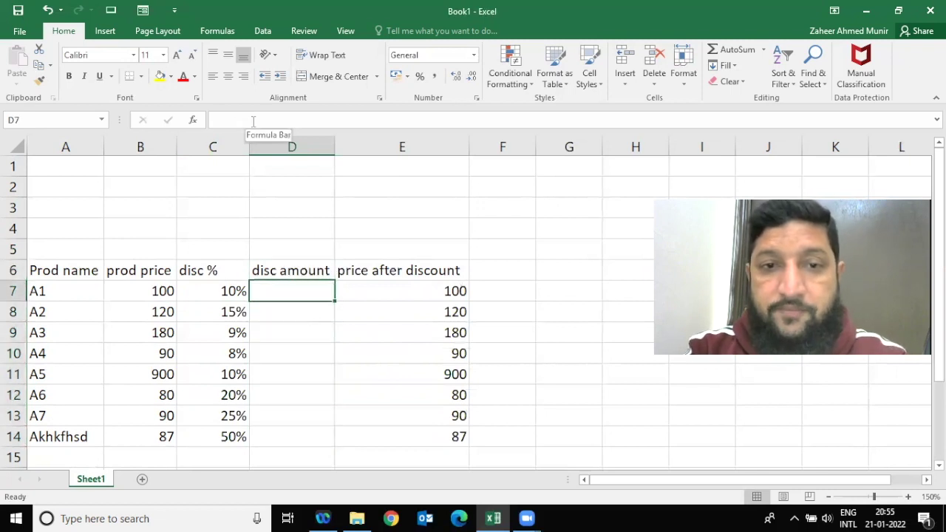
type("=")
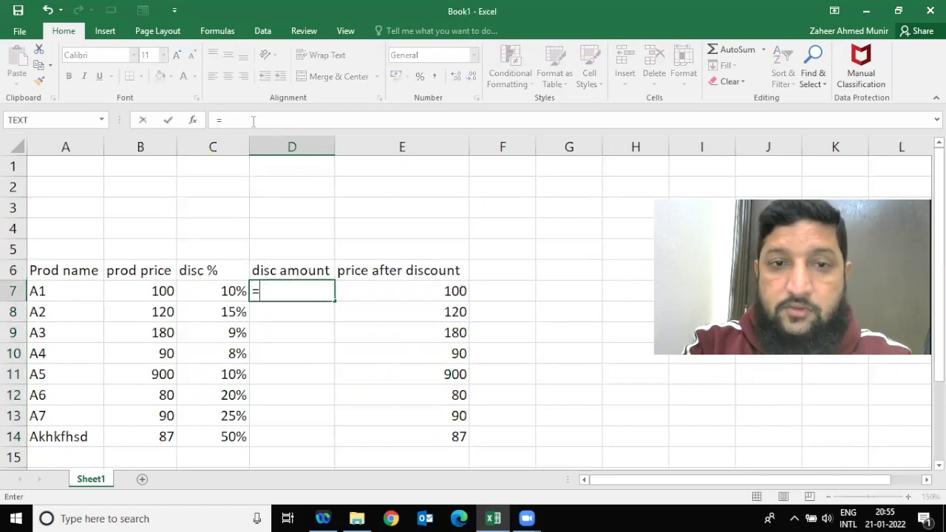
key("Left")
key("Left")
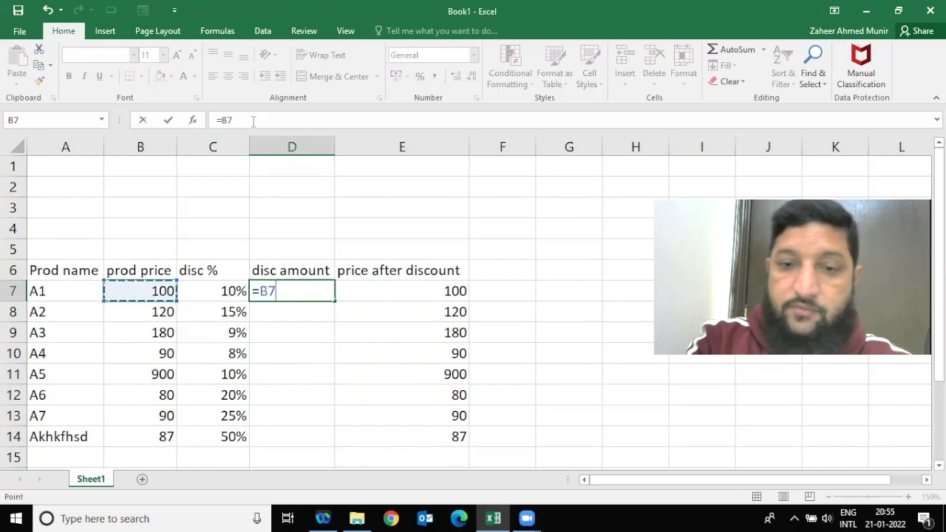
type("*")
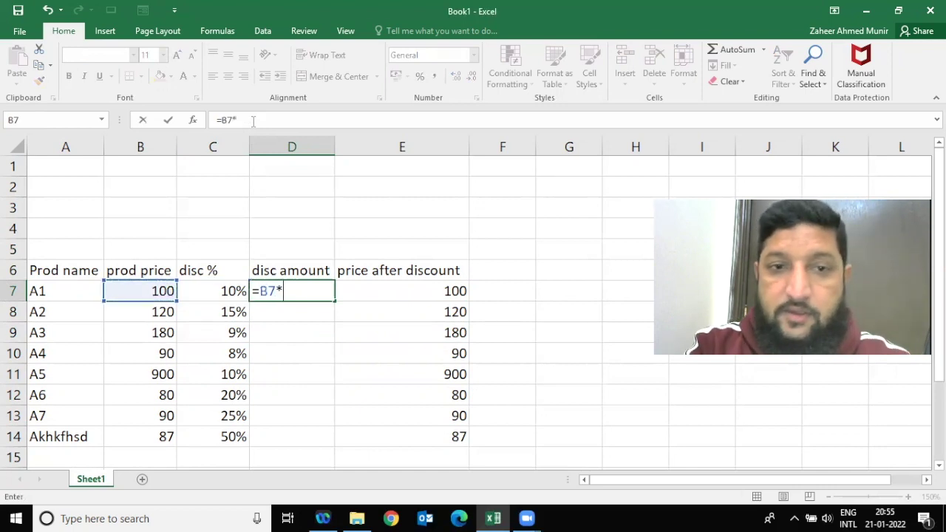
key("Left")
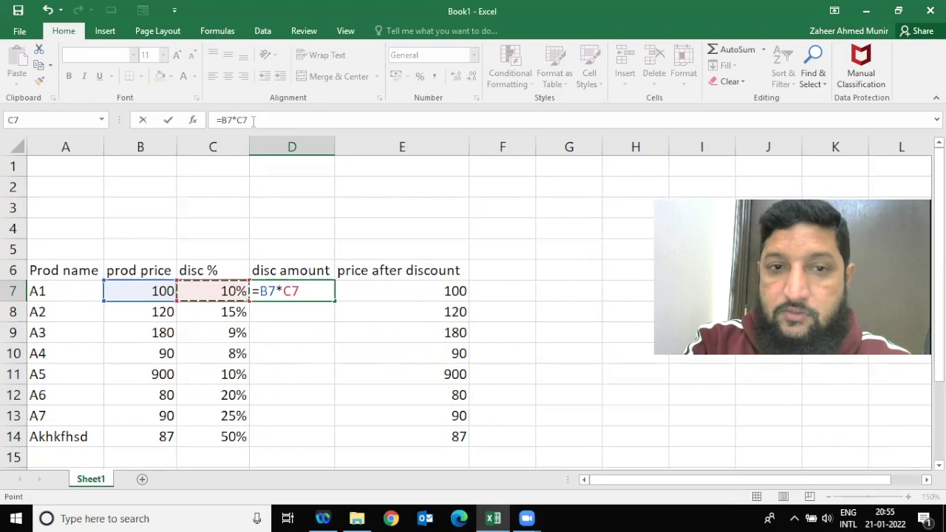
key("Return")
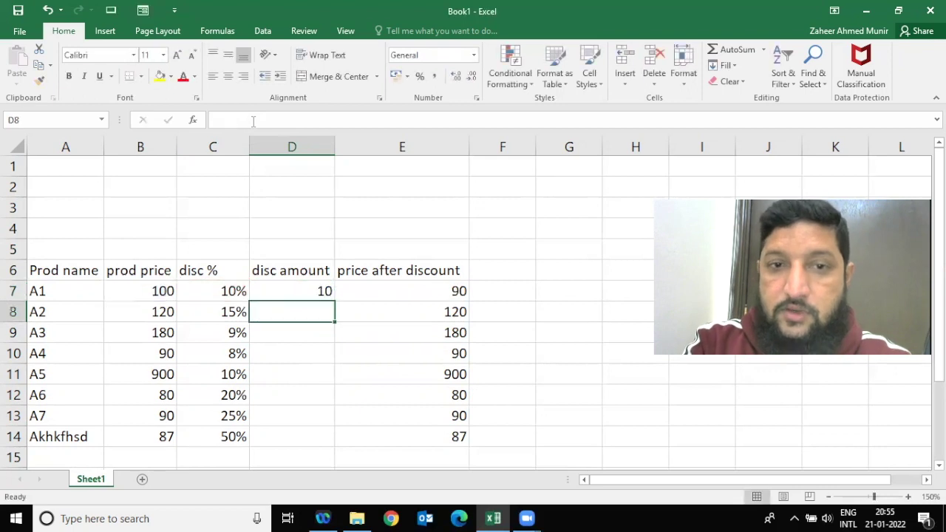
Fill the discount amount formula from D7 down through D14.
left_click(311, 287)
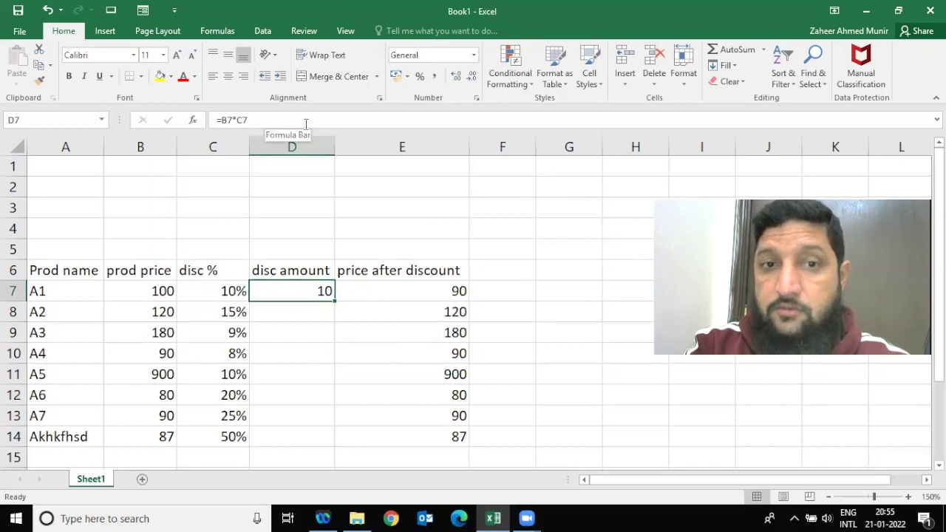
left_click(302, 313)
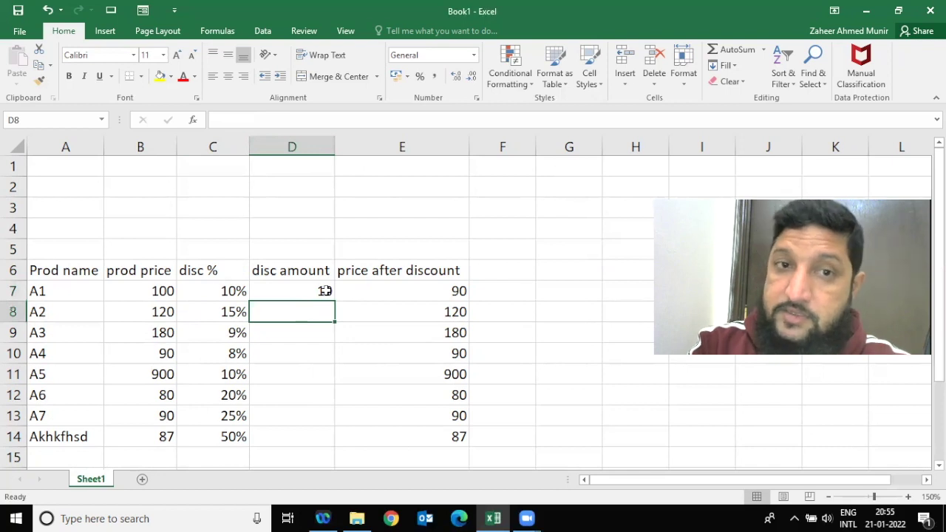
left_click(325, 291)
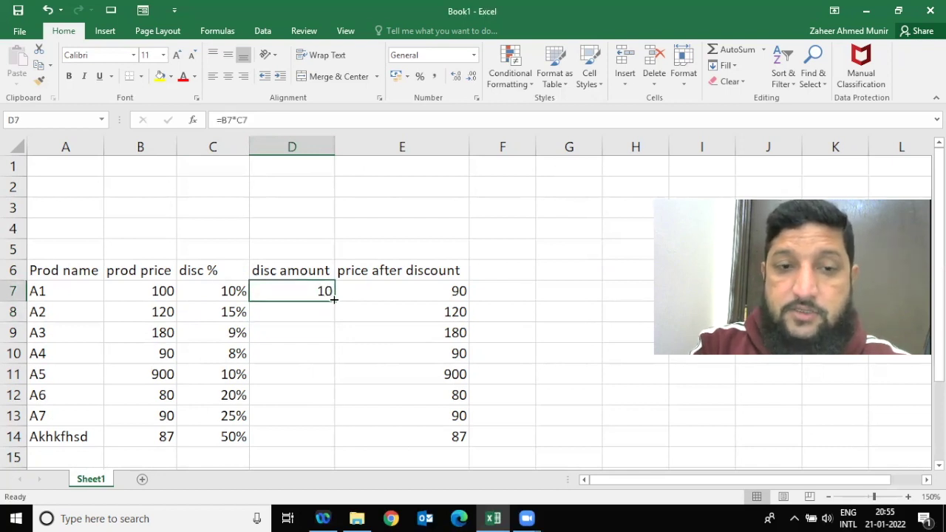
double_click(334, 299)
Inspect the copied discount amount formulas in D8:D10 and the cells in row 8 they relate to.
left_click(323, 308)
double_click(326, 309)
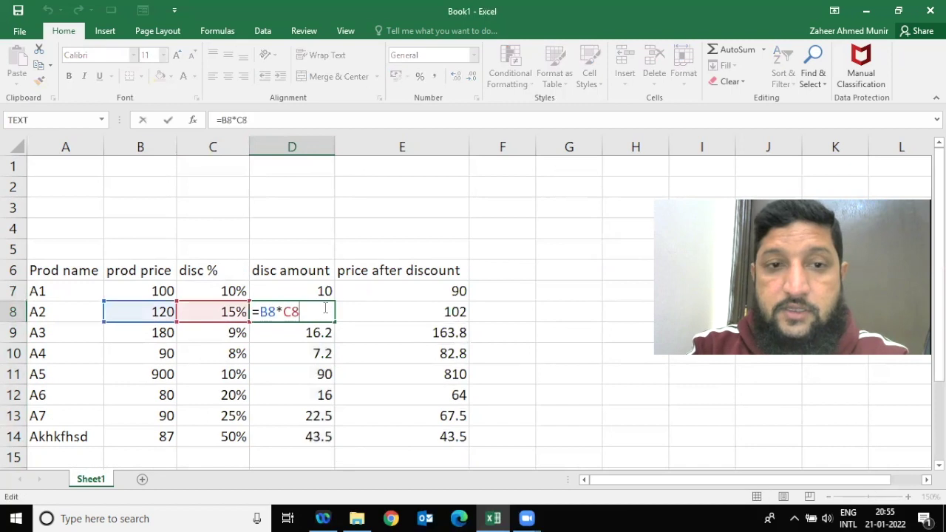
key("Escape")
key("Left")
key("Left")
key("Right")
key("Right")
key("Right")
key("Right")
key("Left")
key("Left")
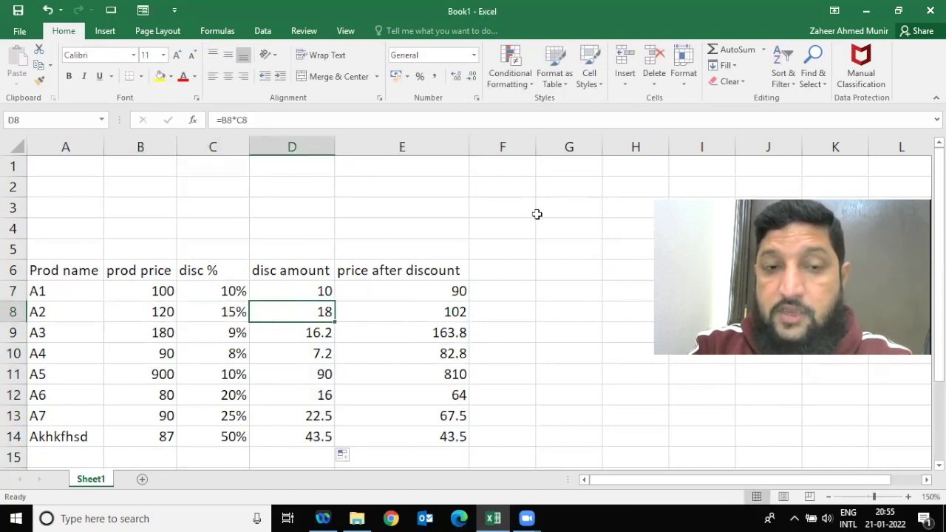
key("Down")
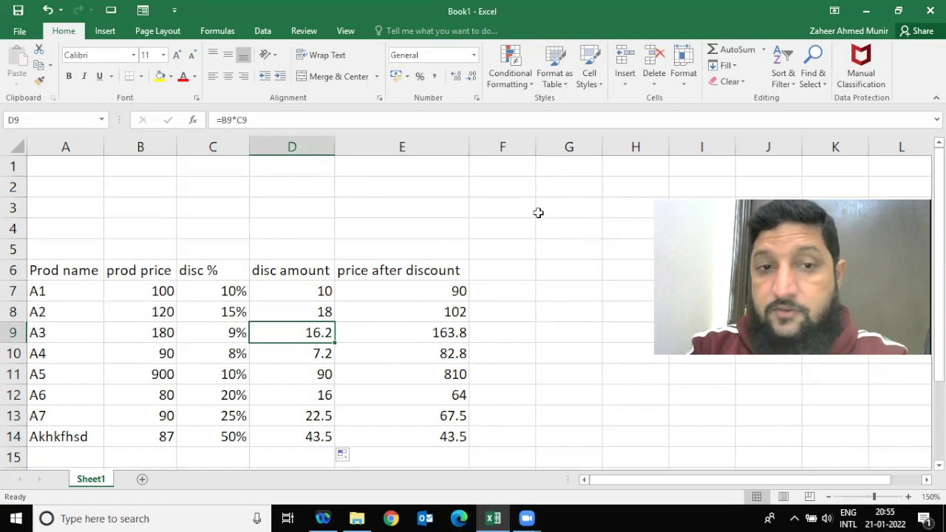
key("Down")
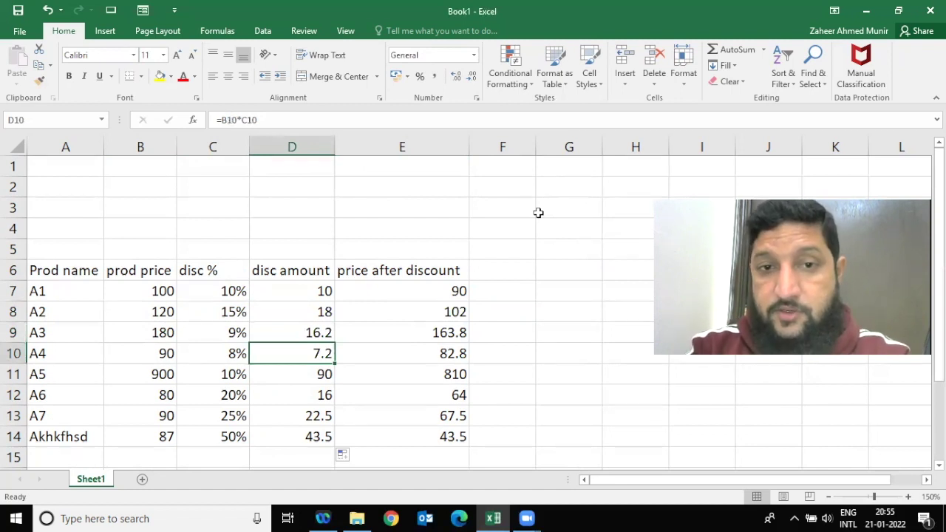
Inspect the price after discount formulas in E7:E11 and the cells that the E7 formula references.
key("Up")
key("Right")
key("Up")
key("Up")
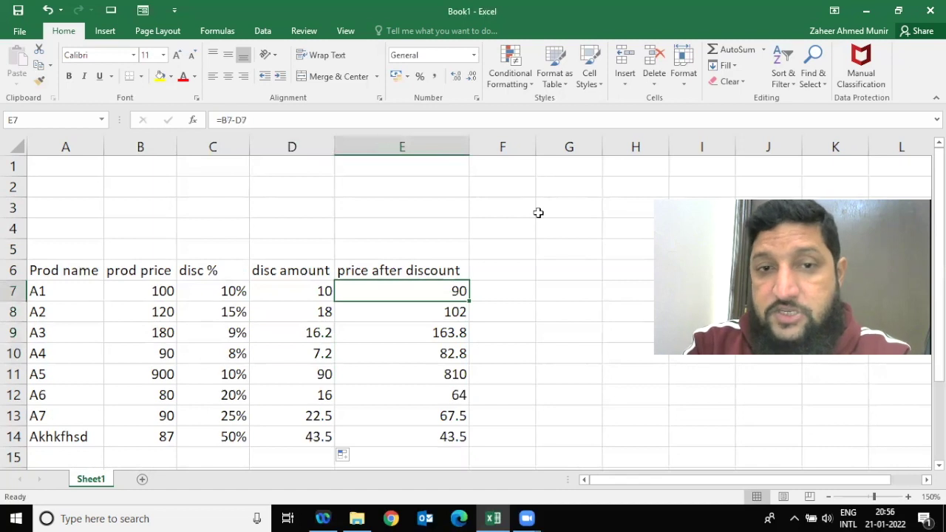
key("F2")
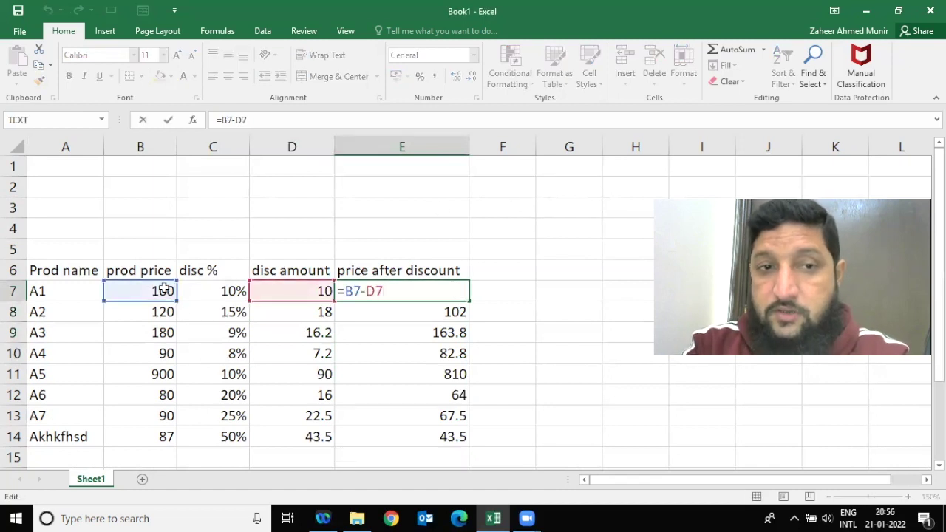
key("ctrl+Return")
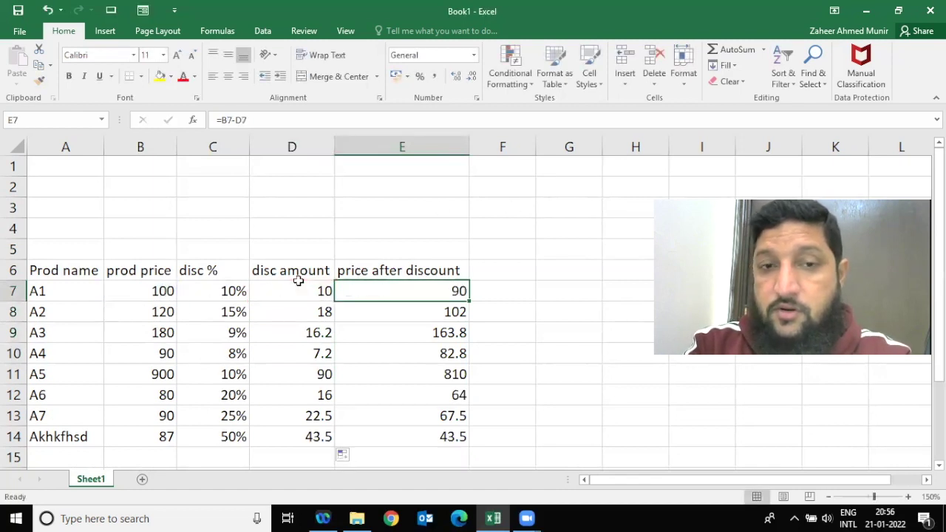
key("Down")
key("Down")
key("Down")
key("Down")
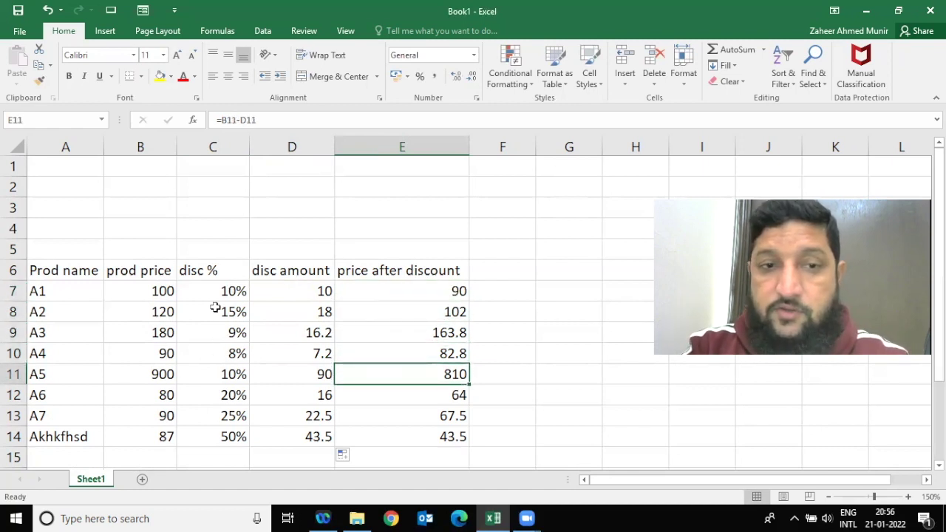
Set product A3's price in B9 to 190.
left_click(164, 326)
type("900")
key("BackSpace")
key("BackSpace")
key("BackSpace")
type("50")
key("BackSpace")
key("BackSpace")
type("190")
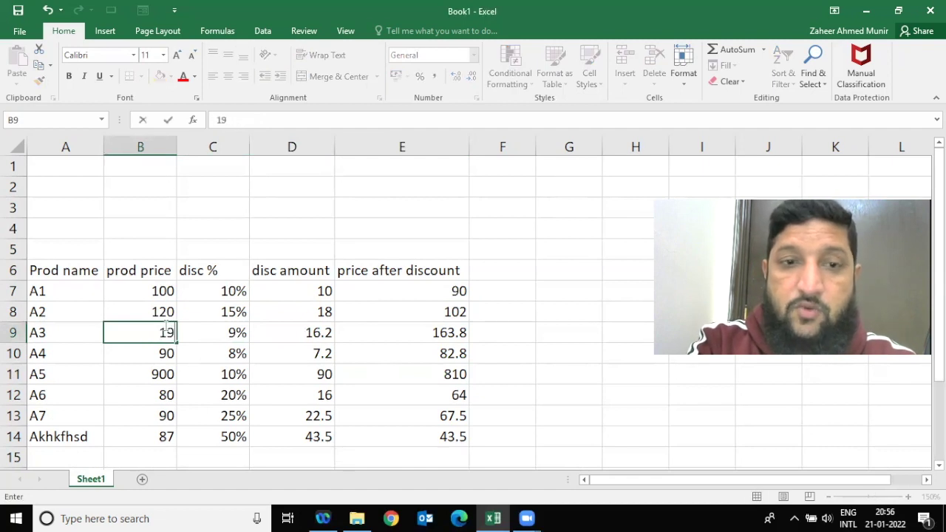
key("Tab")
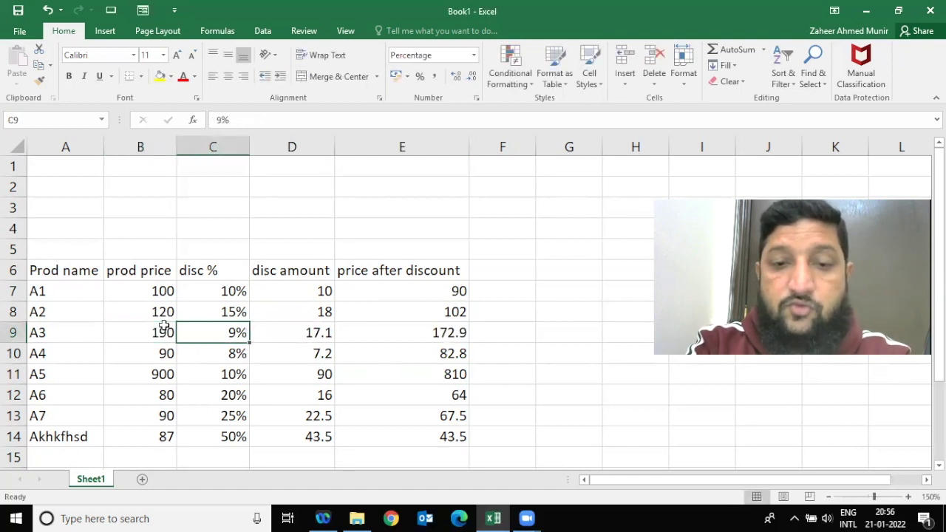
Set product A3's discount percentage in C9 to 5% and review the row's discount and price cells.
type("5")
key("Return")
key("Right")
key("Right")
key("Right")
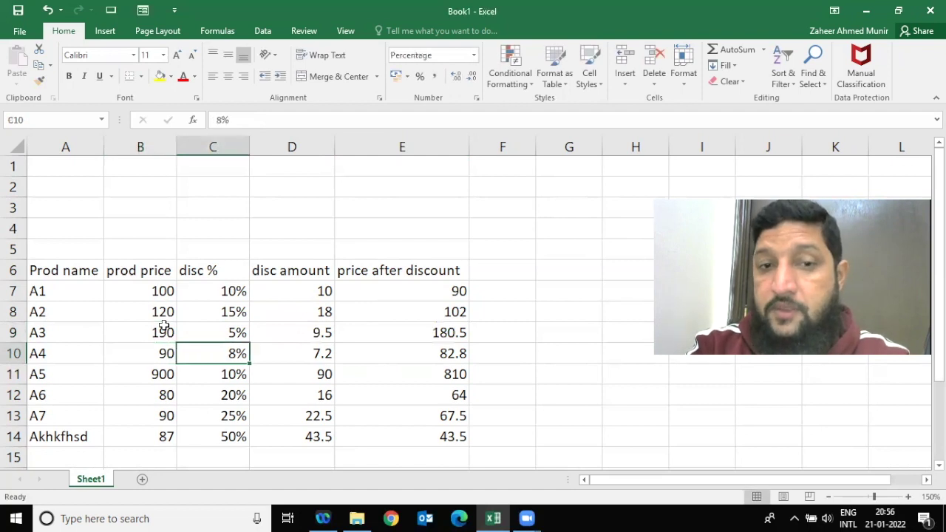
key("Up")
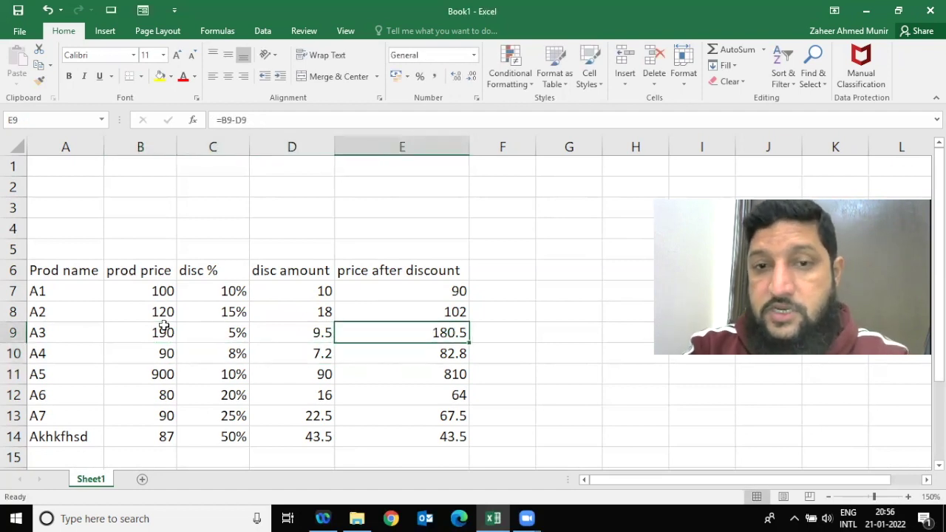
key("Left")
key("Left")
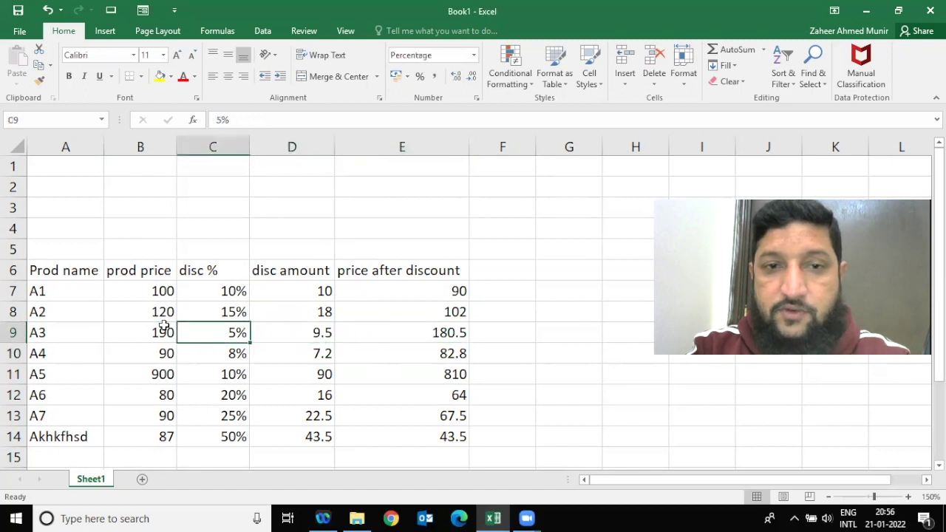
Enter the label Discount in cell A3 above the product table.
key("Up")
key("Up")
key("Right")
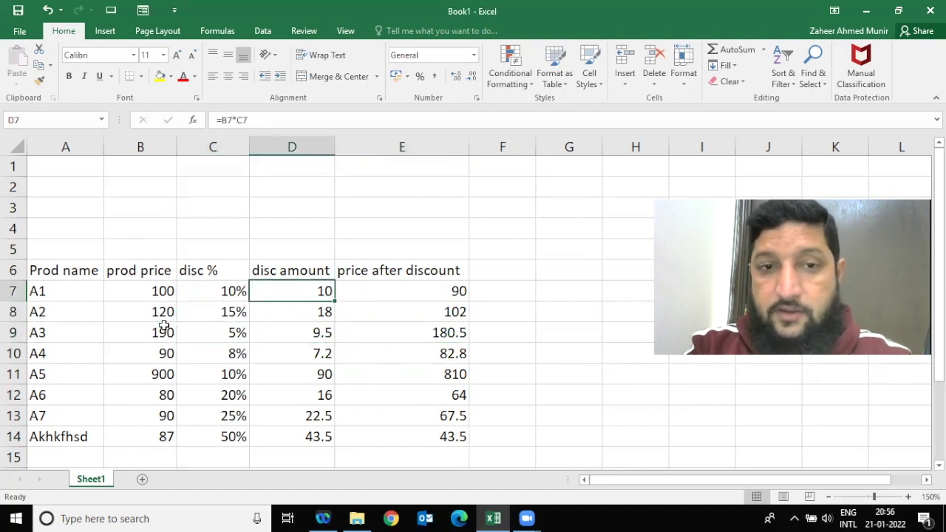
key("Up")
key("Up")
key("Up")
key("Left")
key("Left")
key("Up")
key("Left")
type("Discount")
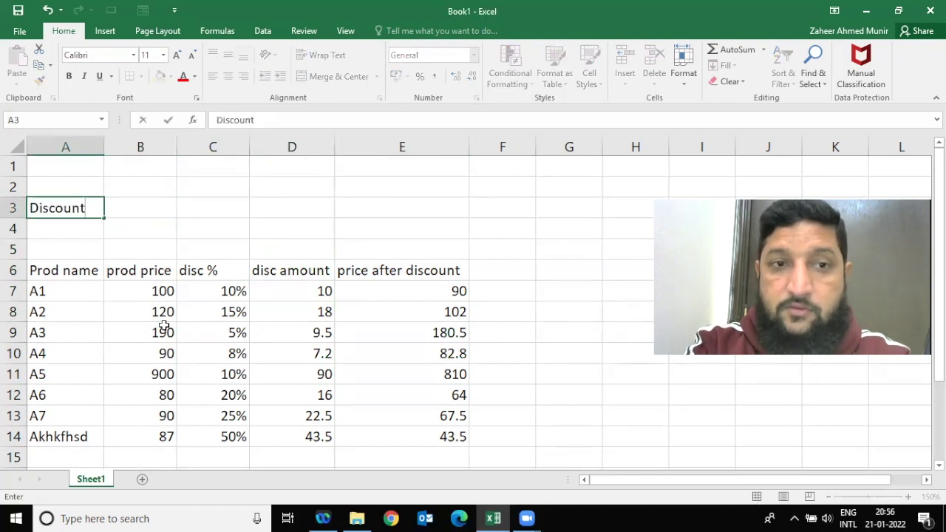
key("Right")
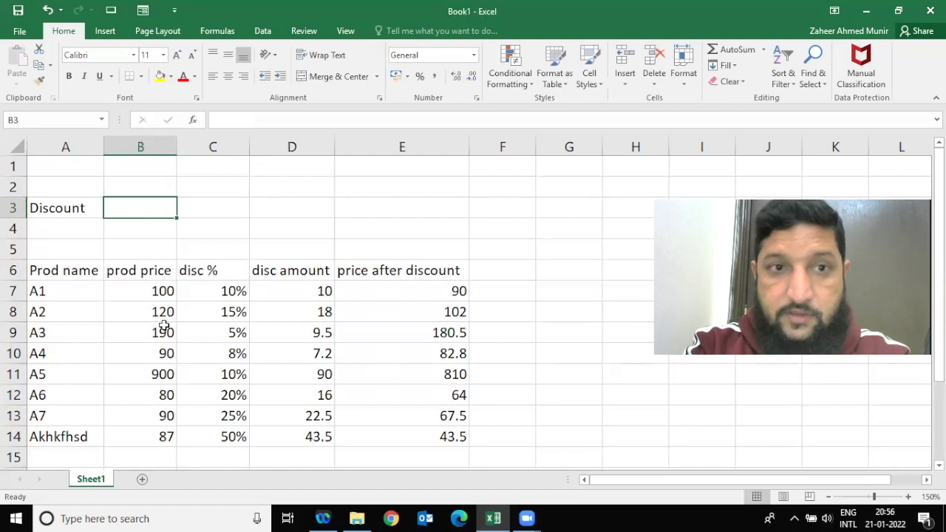
Enter a common discount rate of 20% in B3, beside the Discount label.
key("Left")
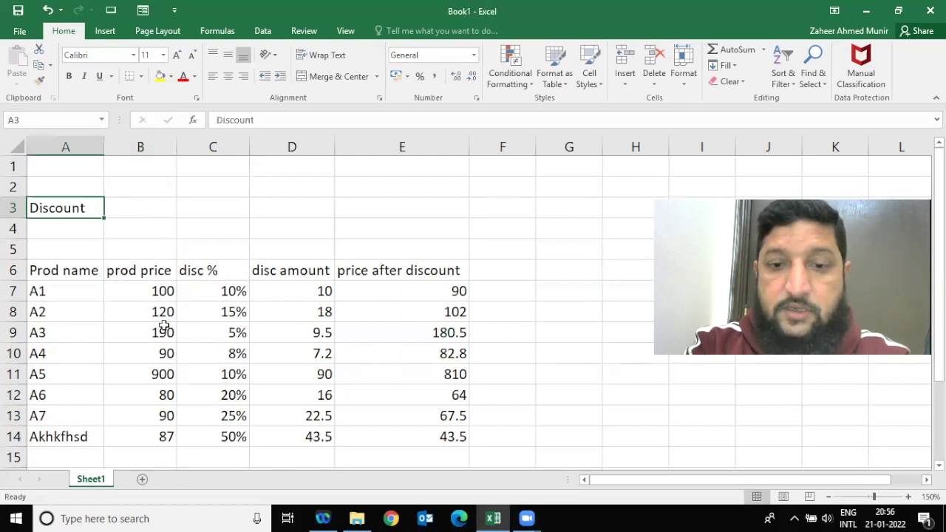
key("Right")
type("20%")
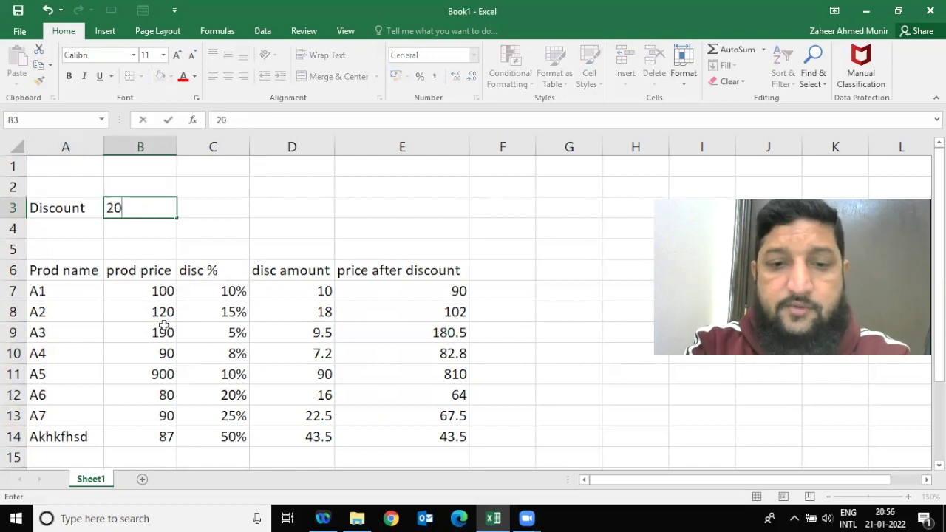
key("Return")
key("Right")
key("Up")
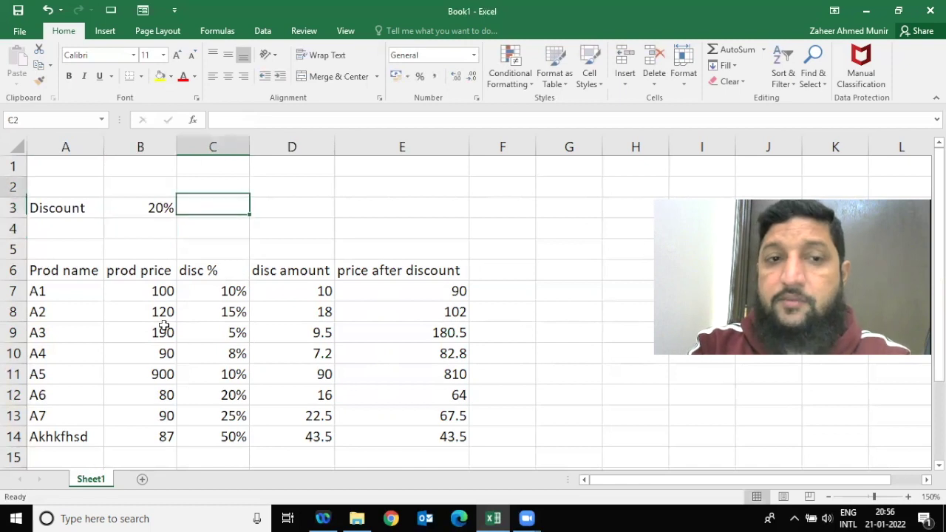
Delete the entire disc % column C from the sheet.
key("Up")
key("Left")
key("Down")
key("Down")
key("Down")
key("Down")
key("Down")
key("Right")
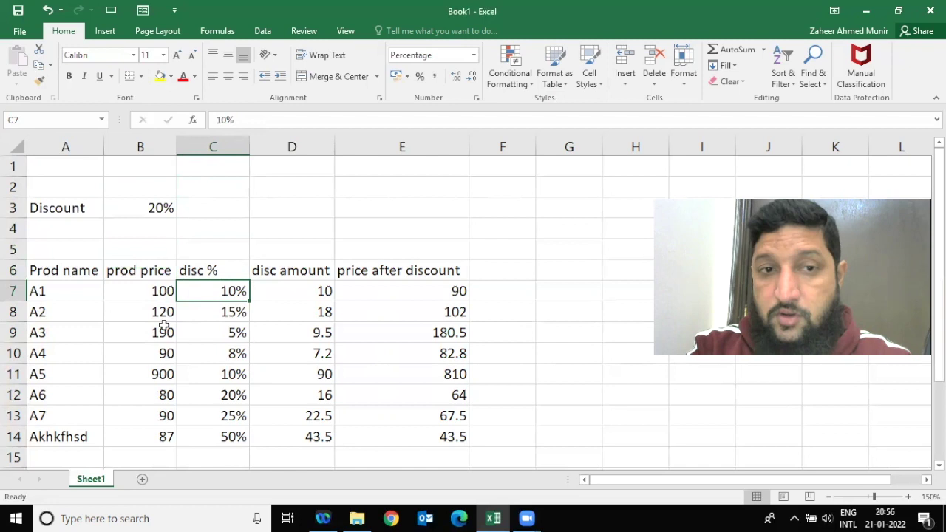
key("ctrl+shift+Down")
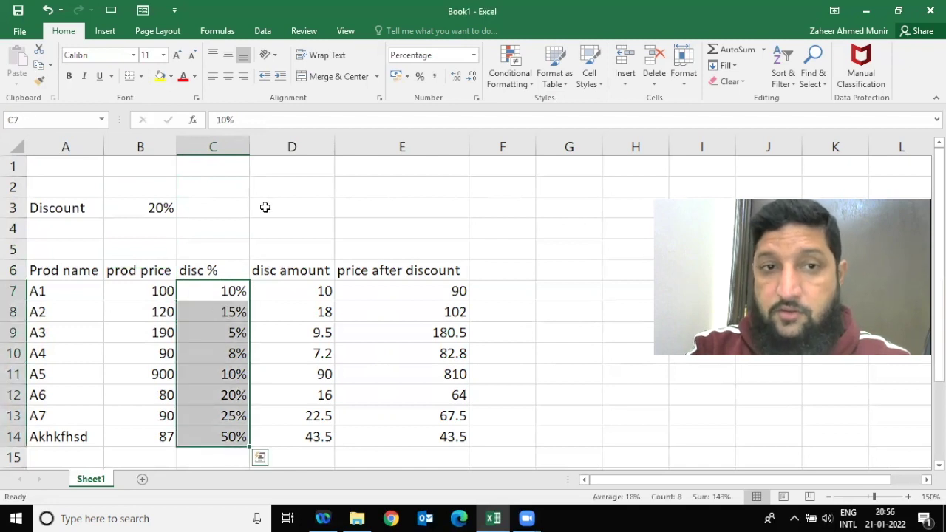
left_click(227, 148)
right_click(227, 148)
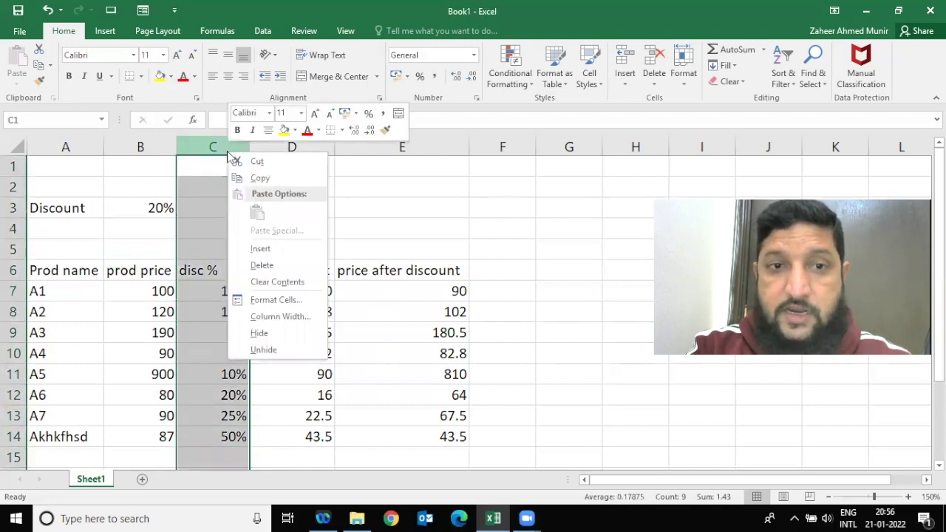
left_click(258, 264)
Check the broken discount amount formula in C7, and clear the formulas from C7:C14.
left_click(231, 289)
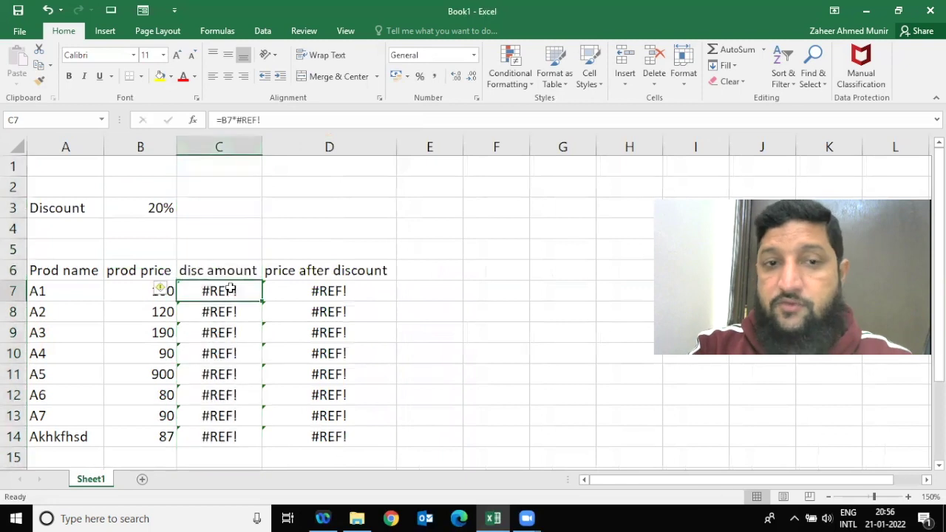
left_click(251, 119)
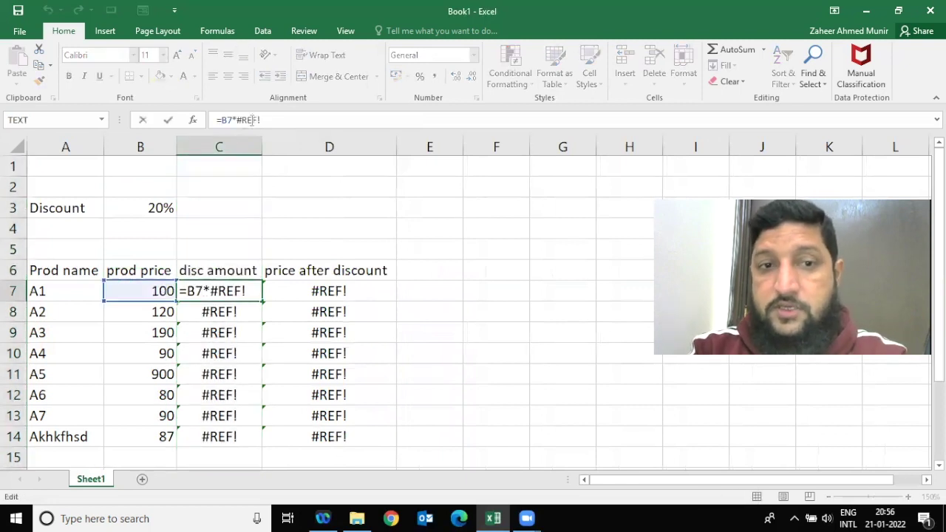
key("Escape")
key("ctrl+shift+Down")
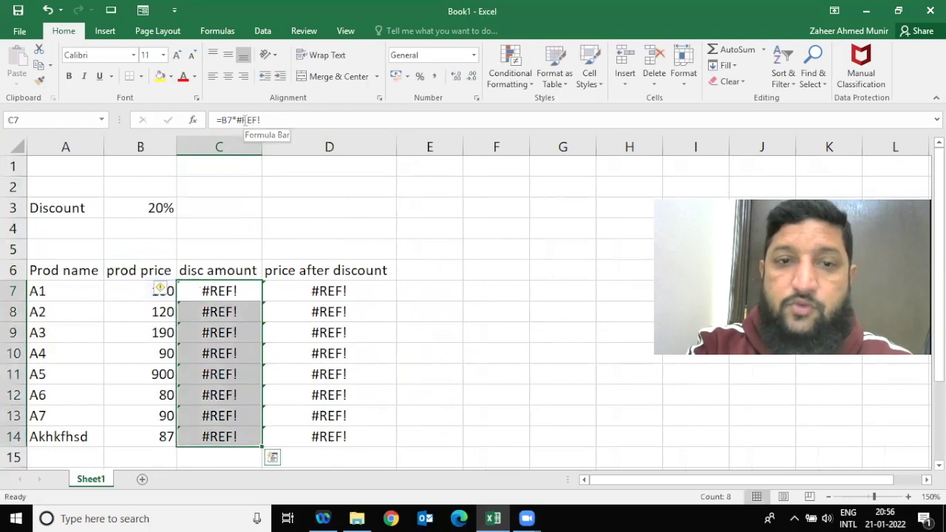
key("Delete")
key("Down")
key("Up")
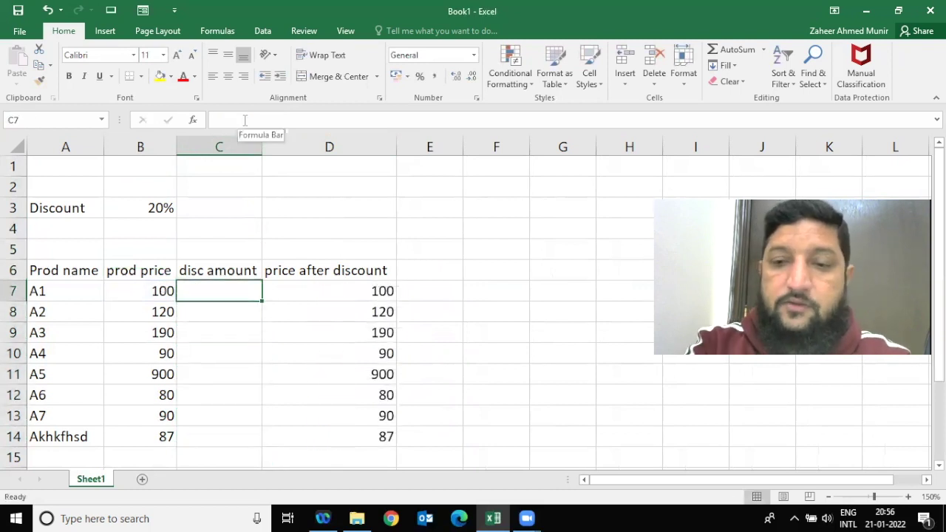
Calculate the first product's discount amount in C7 with the formula =B7*B3.
type("=")
key("Left")
type("*")
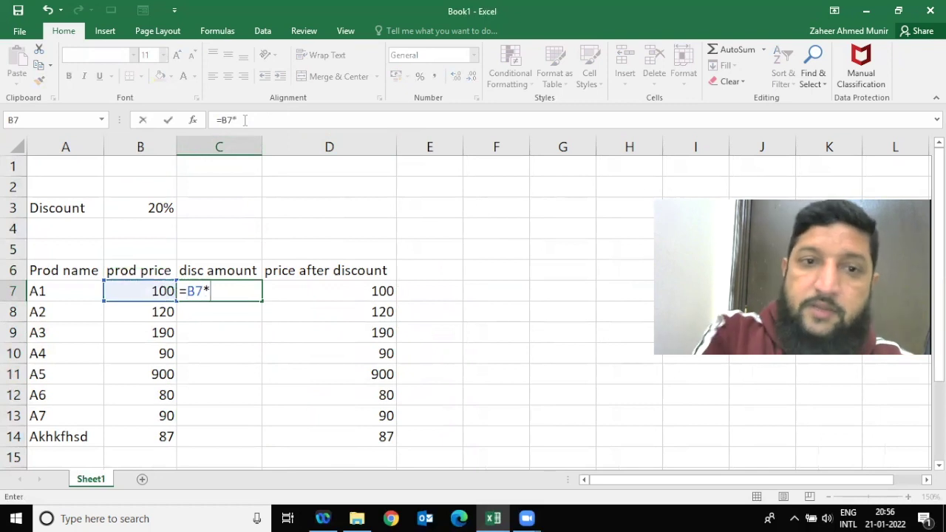
left_click(126, 204)
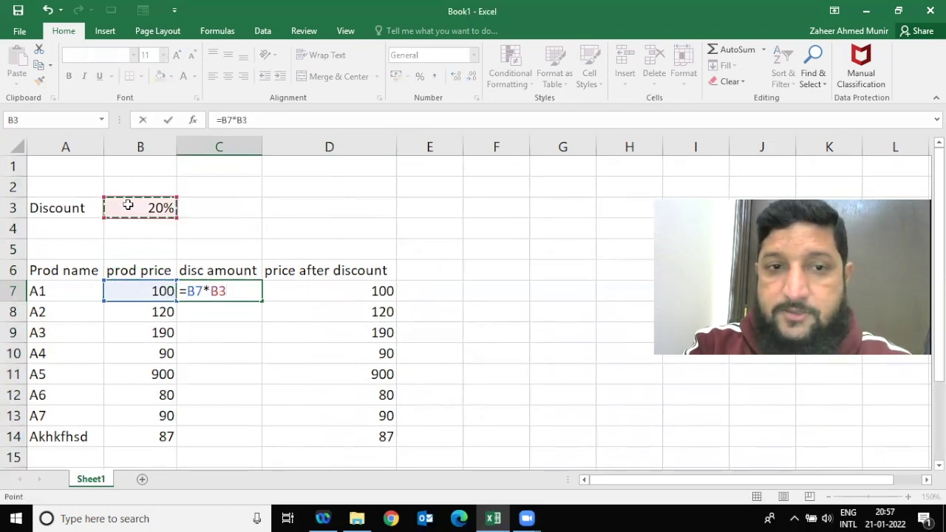
key("Return")
key("Up")
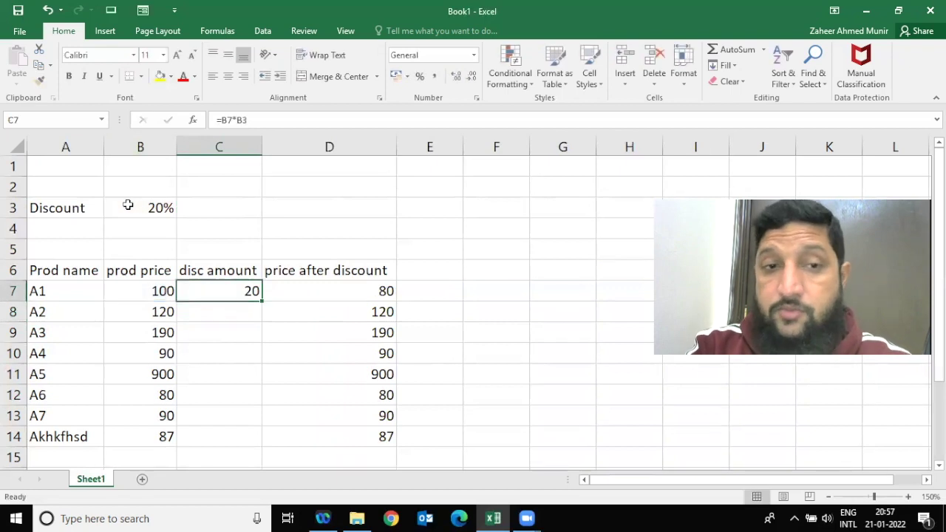
Fill the discount amount formula from C7 down through C14.
double_click(262, 302)
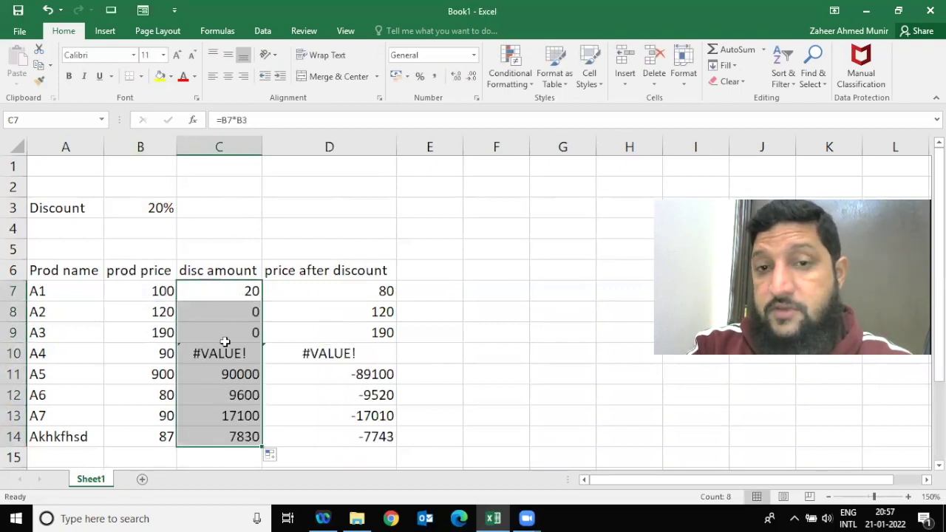
left_click(248, 299)
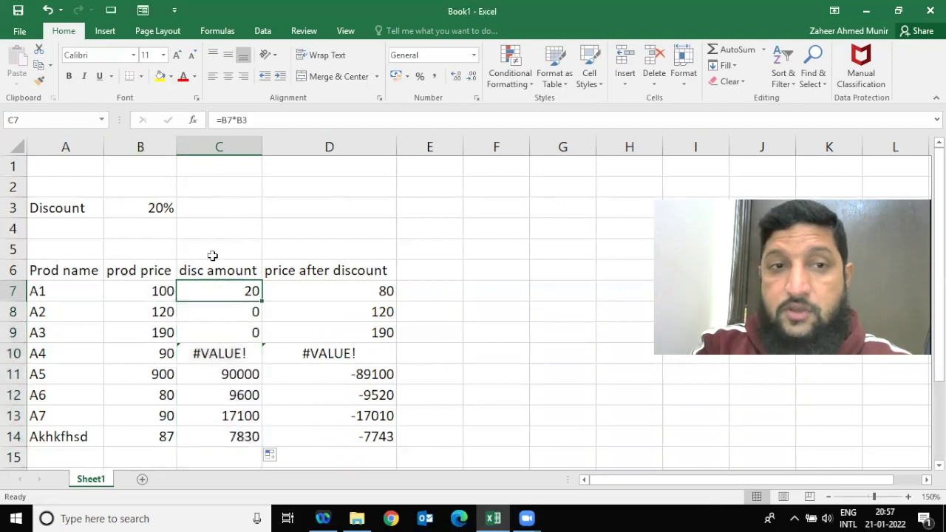
Compare the cell references of the discount amount formulas in C7 and C8 with the rate in B3.
left_click(144, 208)
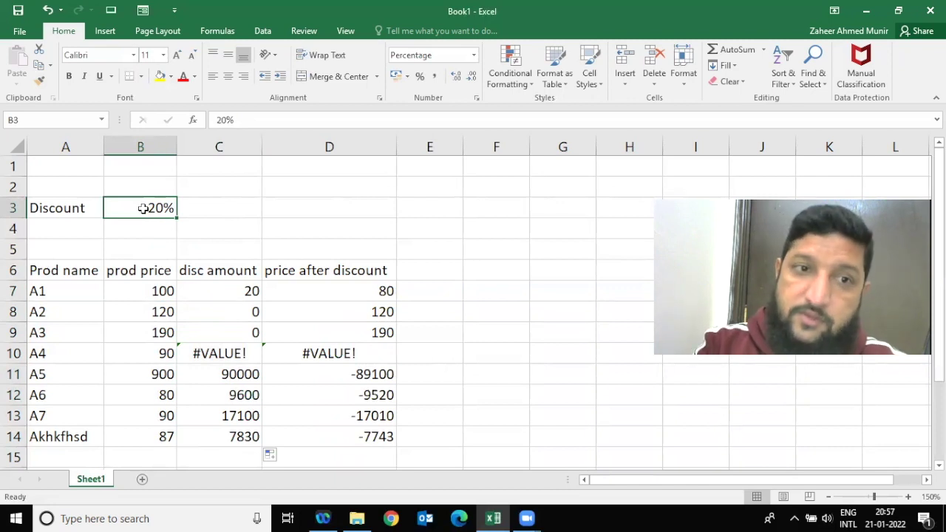
left_click(240, 292)
double_click(240, 291)
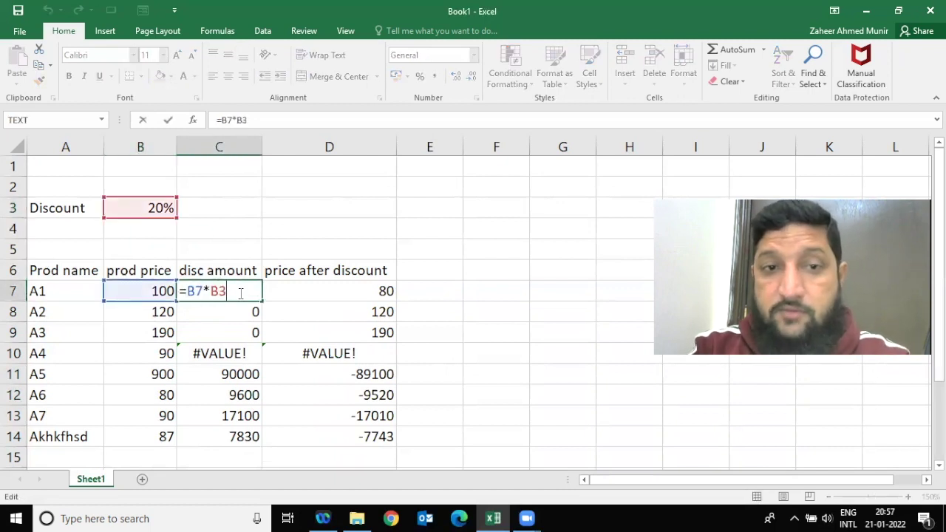
left_click(212, 291)
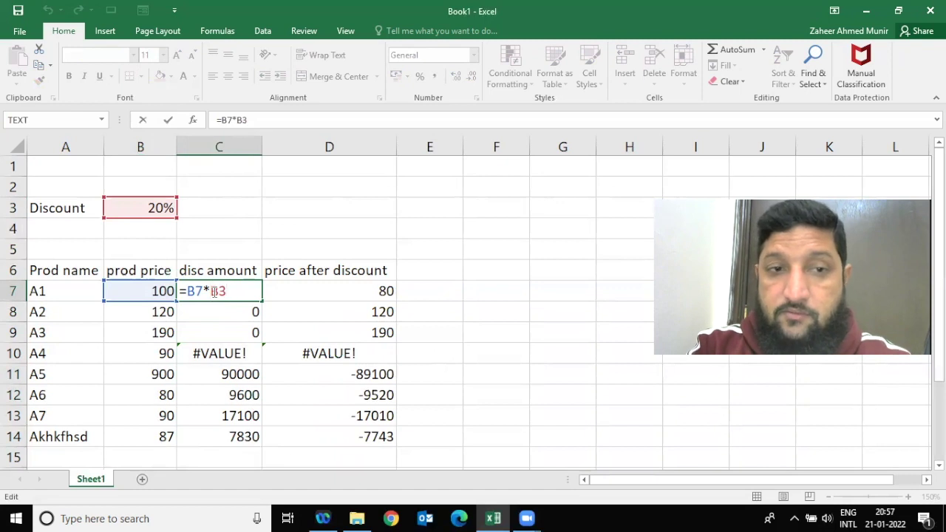
key("ctrl+Return")
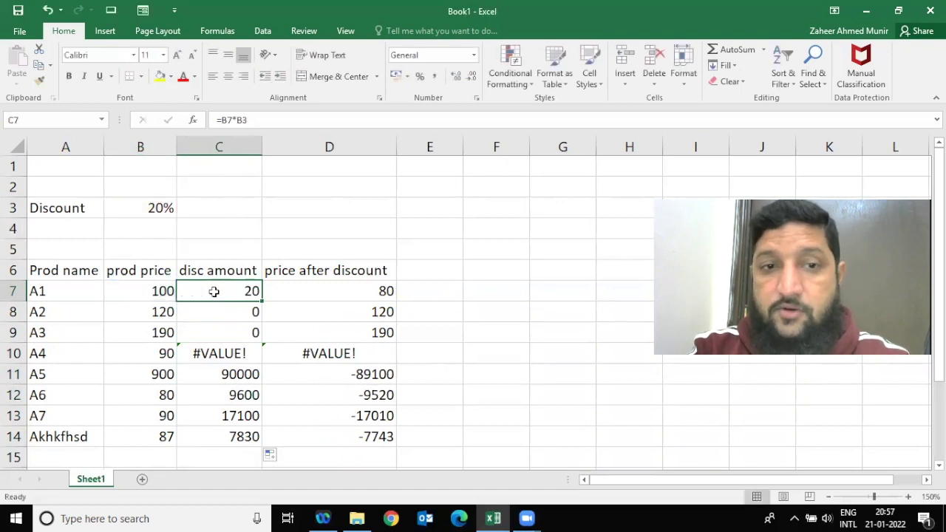
key("Down")
key("F2")
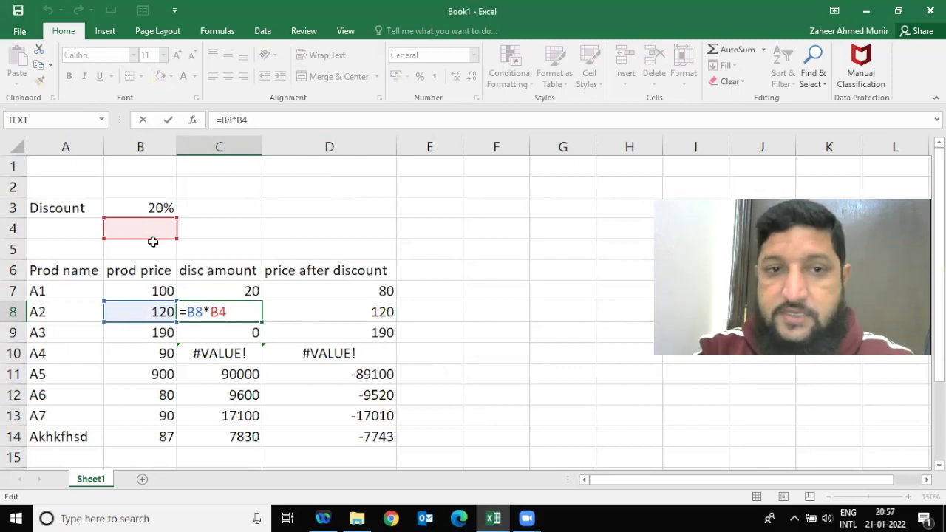
key("ctrl+Return")
Clear the copied discount amount formulas from C8:C14.
key("shift+Down")
key("shift+Down")
key("shift+Down")
key("shift+Down")
key("shift+Down")
key("shift+Down")
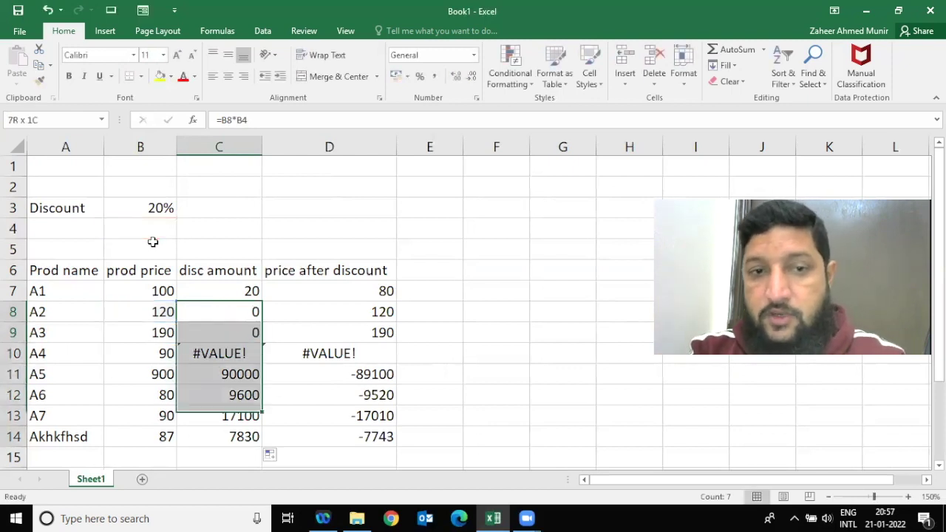
key("Delete")
Make the discount rate reference in C7 absolute so the discount amount formula reads =B7*$B$3.
key("Up")
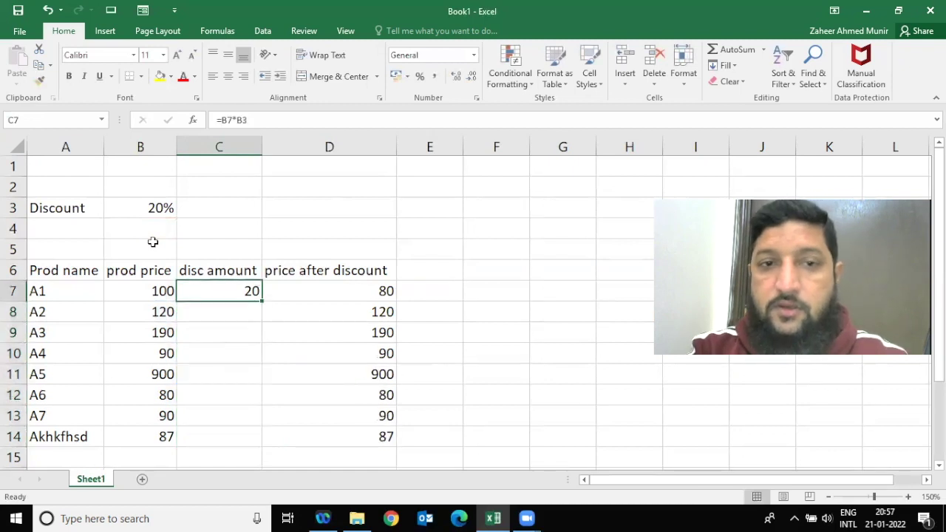
left_click(237, 120)
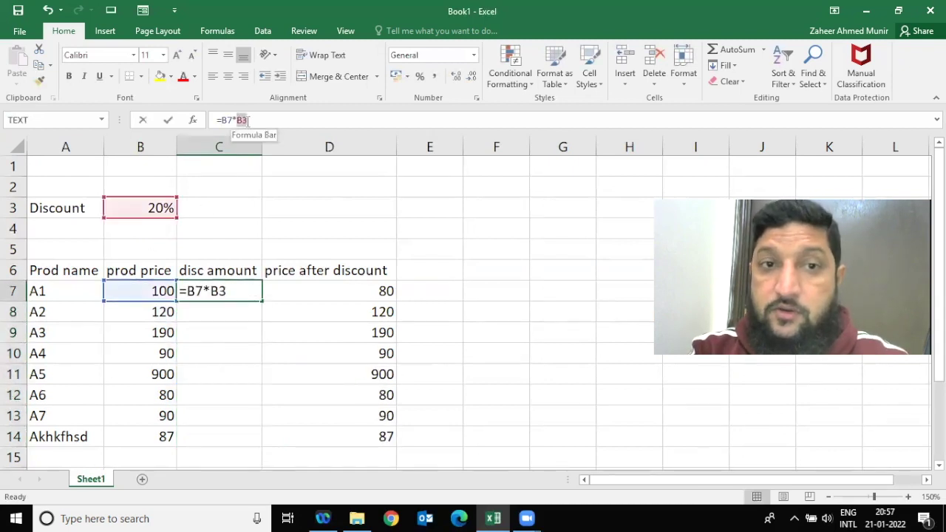
left_click_drag(239, 120, 249, 119)
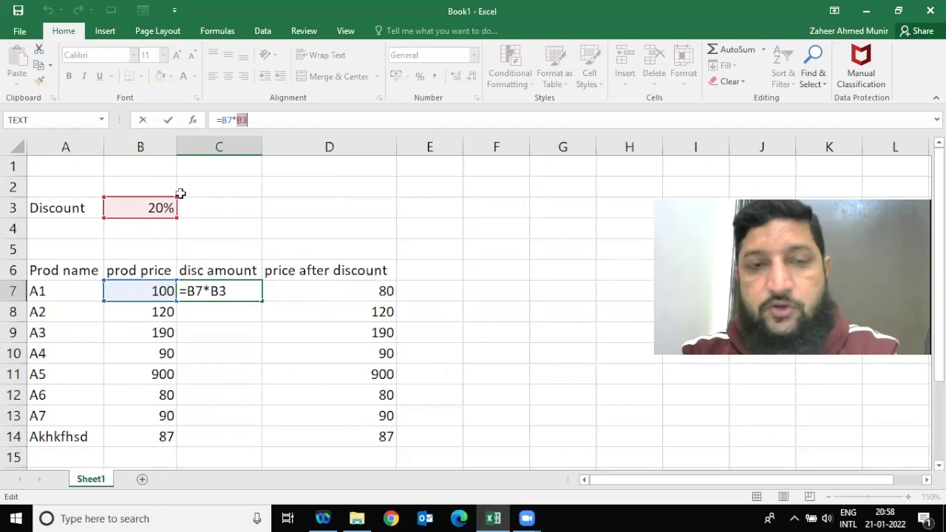
left_click(249, 120)
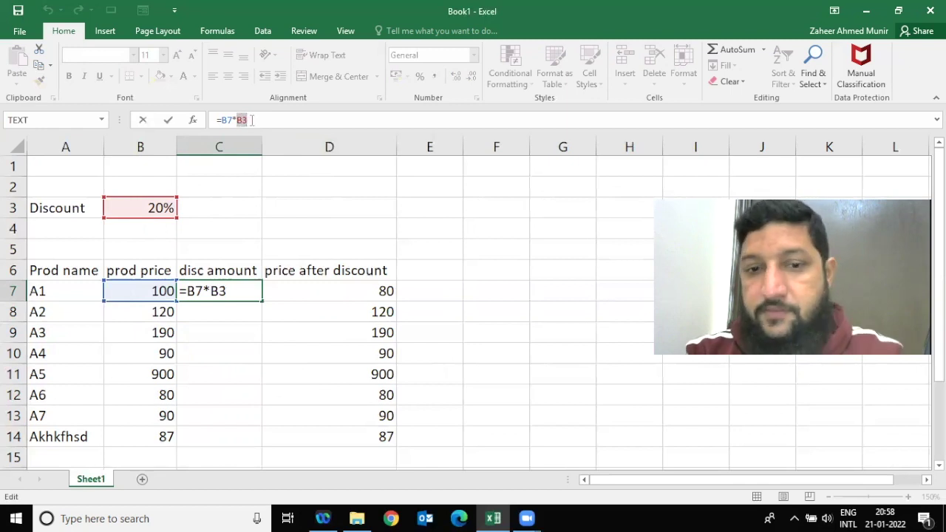
key("F4")
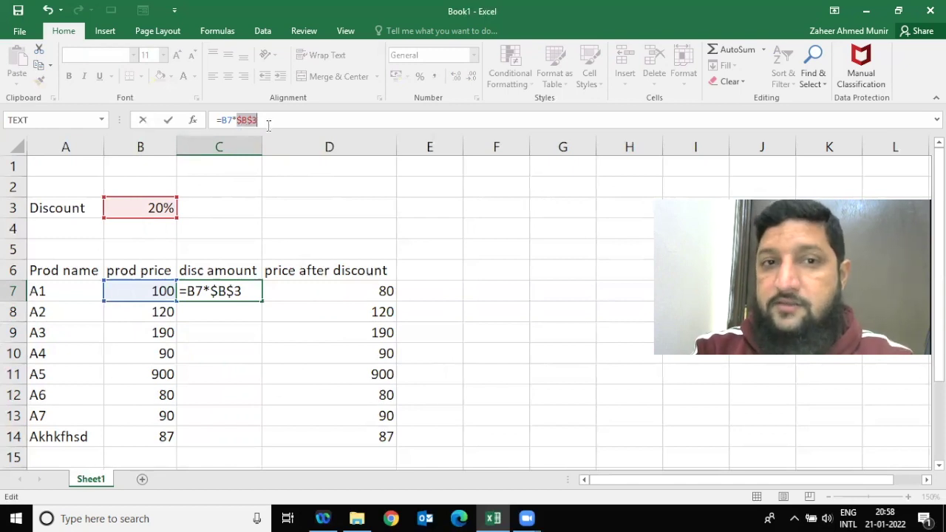
key("Return")
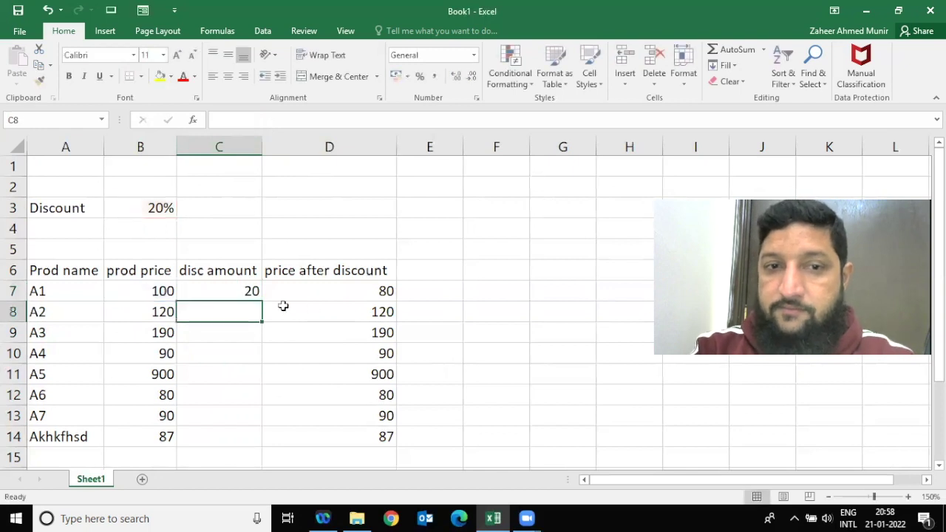
Copy the discount amount formula from C7 to C8, check its references, and fill it down through C14.
left_click(251, 289)
left_click_drag(260, 301, 261, 316)
left_click(252, 313)
double_click(252, 313)
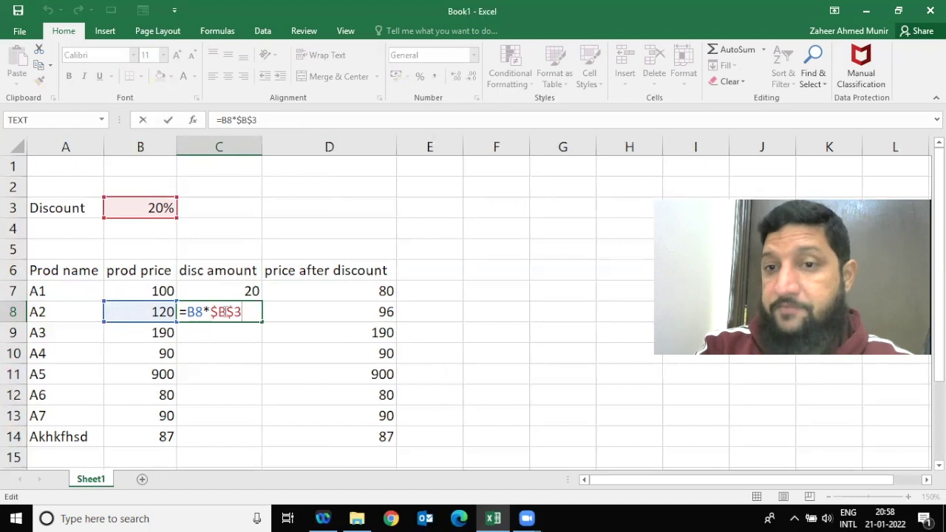
key("ctrl+Return")
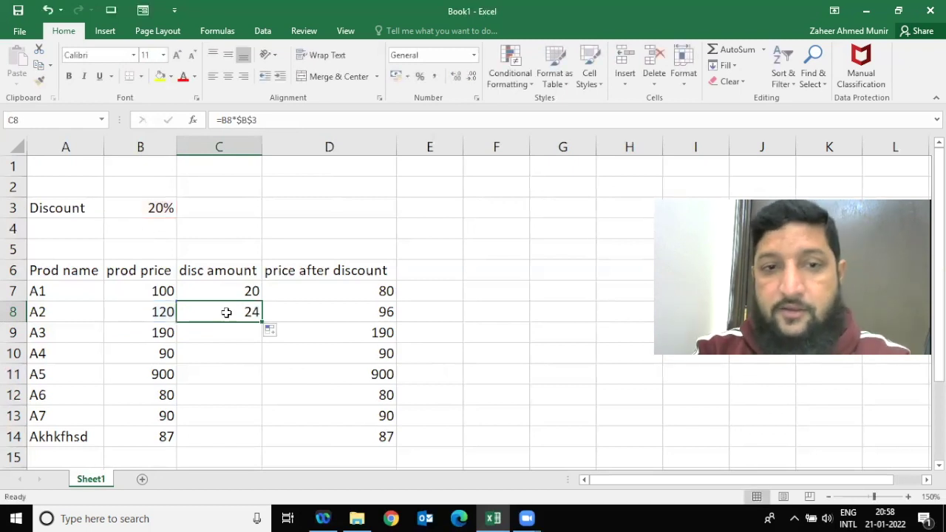
double_click(260, 322)
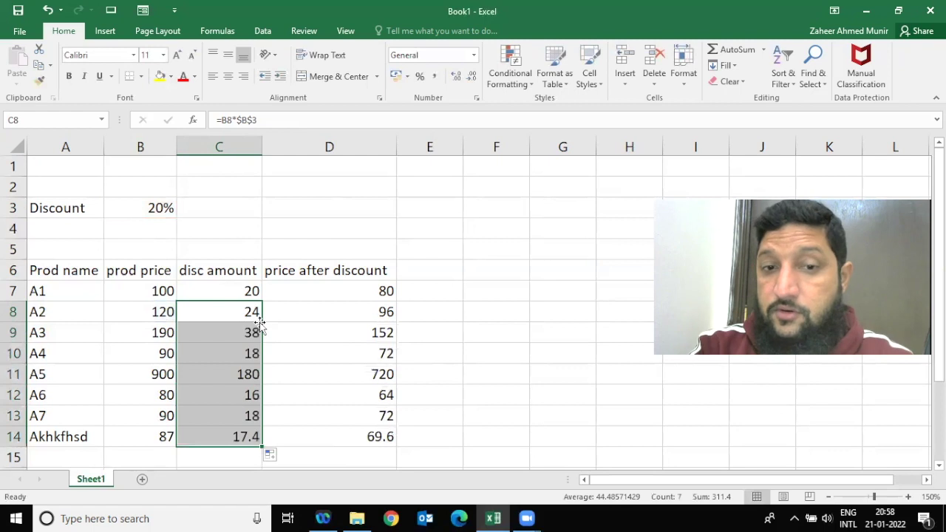
Examine the dollar signs of the absolute rate reference in the C7 formula without changing it.
left_click(254, 315)
key("Up")
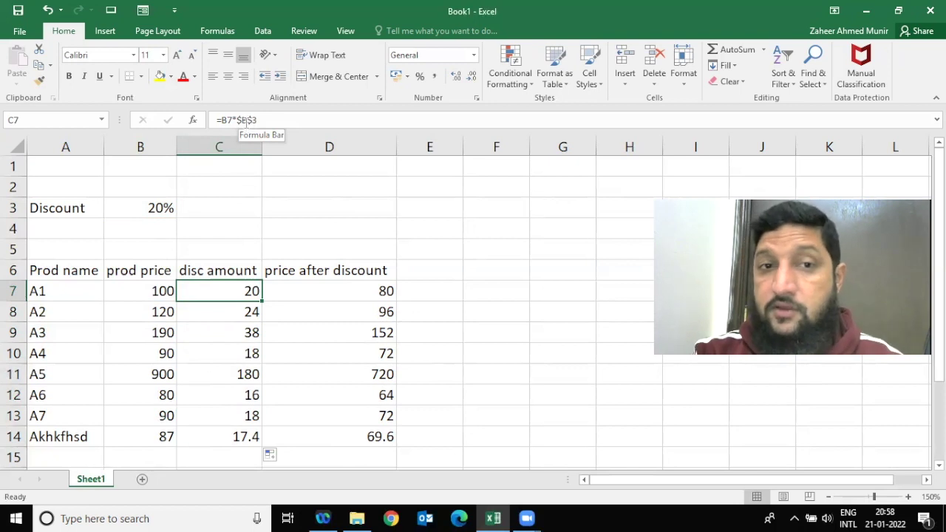
left_click(238, 120)
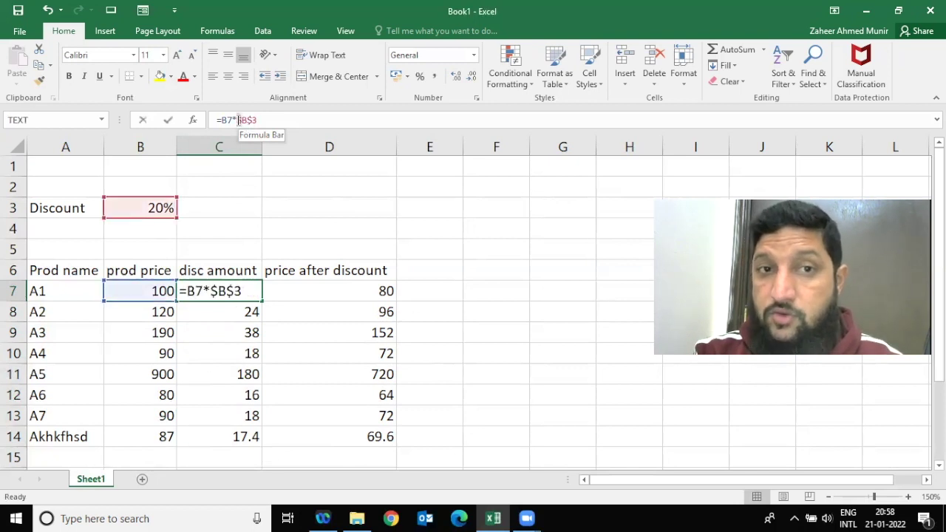
left_click_drag(238, 120, 243, 122)
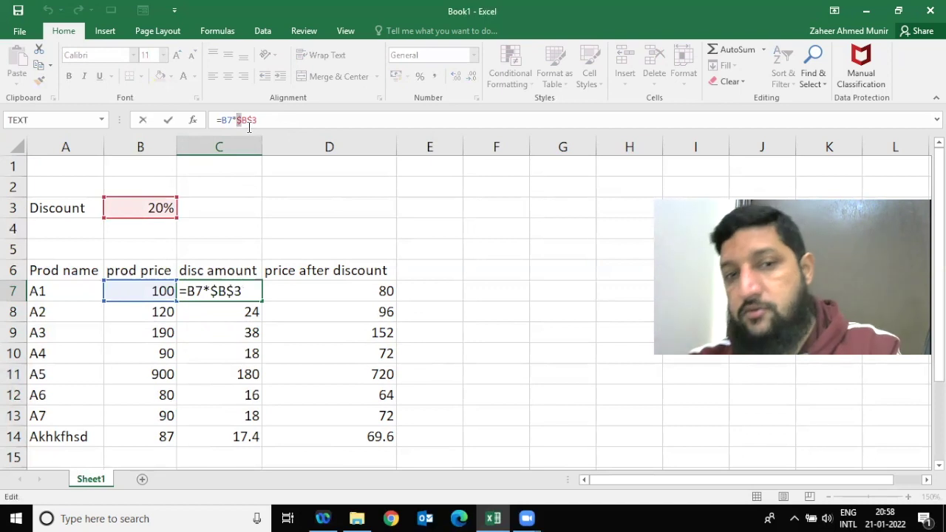
key("Escape")
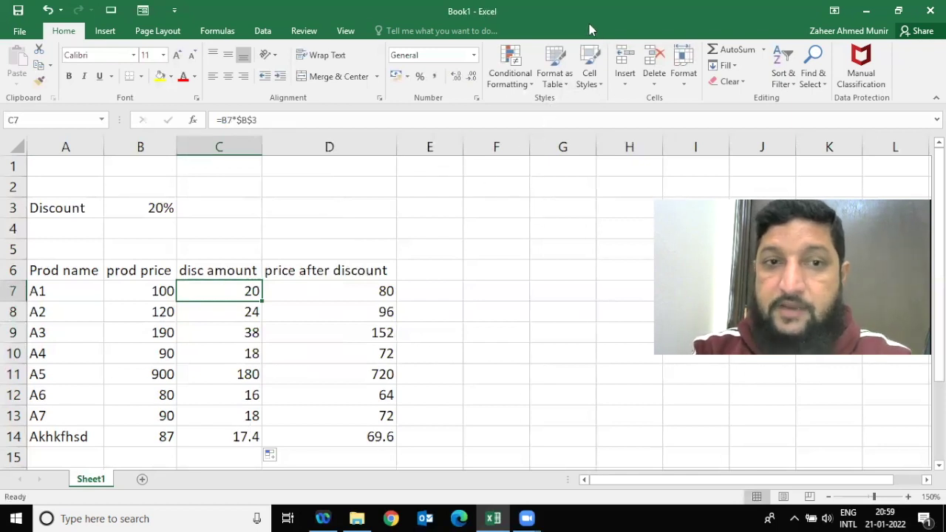
Set the shared discount rate in B3 to 30% and check the first product's discount amount in C7.
left_click(163, 204)
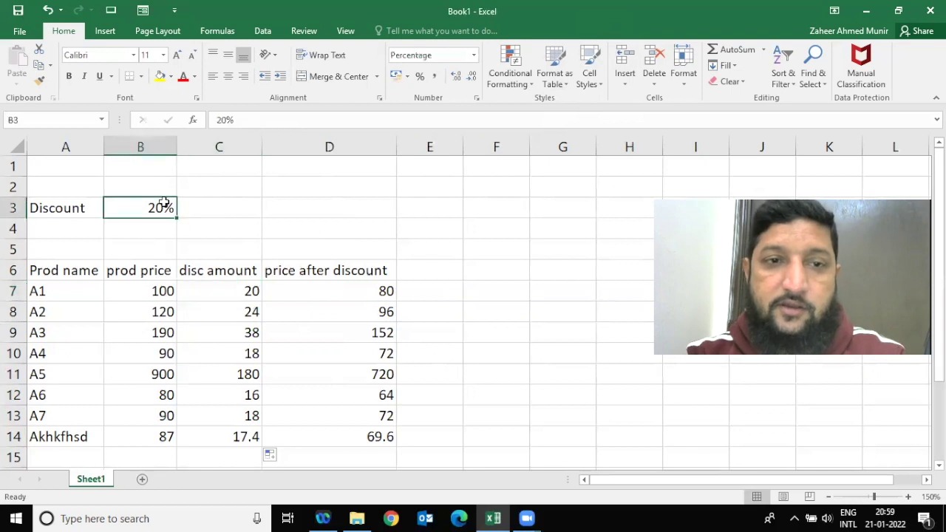
type("30")
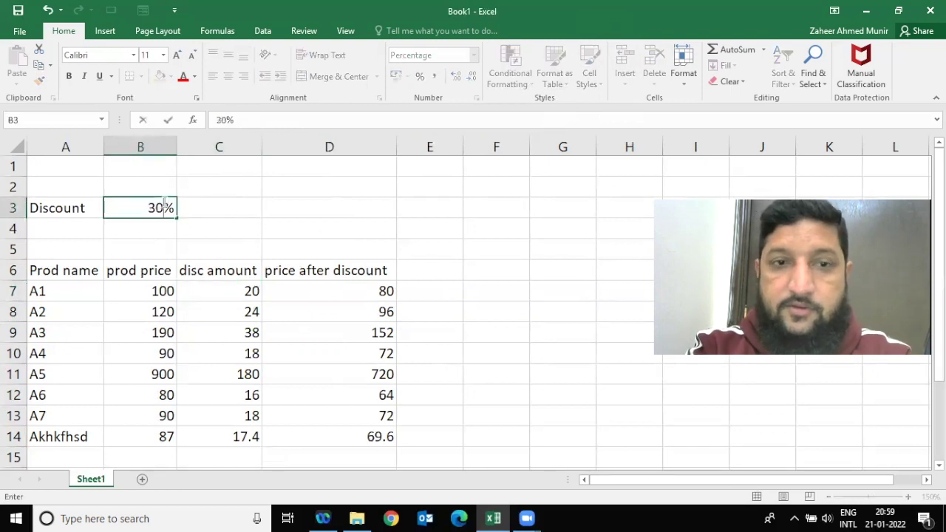
key("Return")
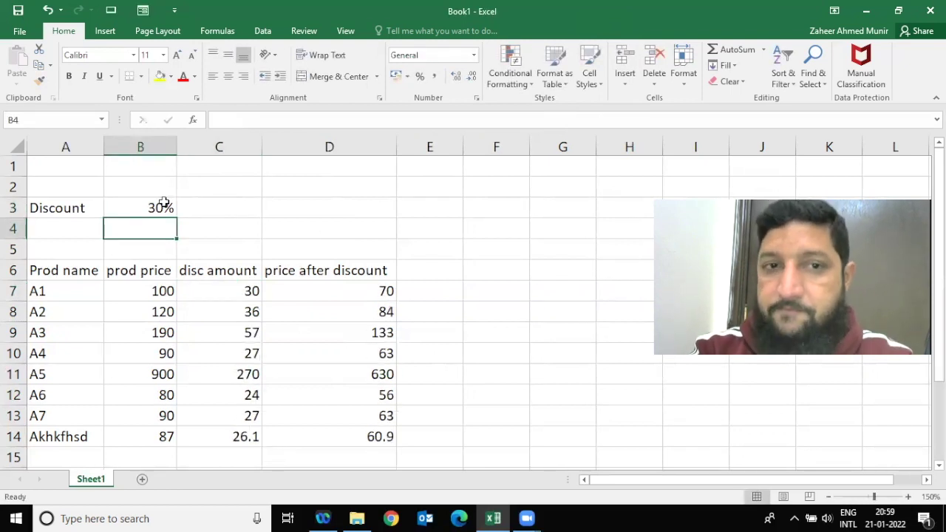
left_click(163, 205)
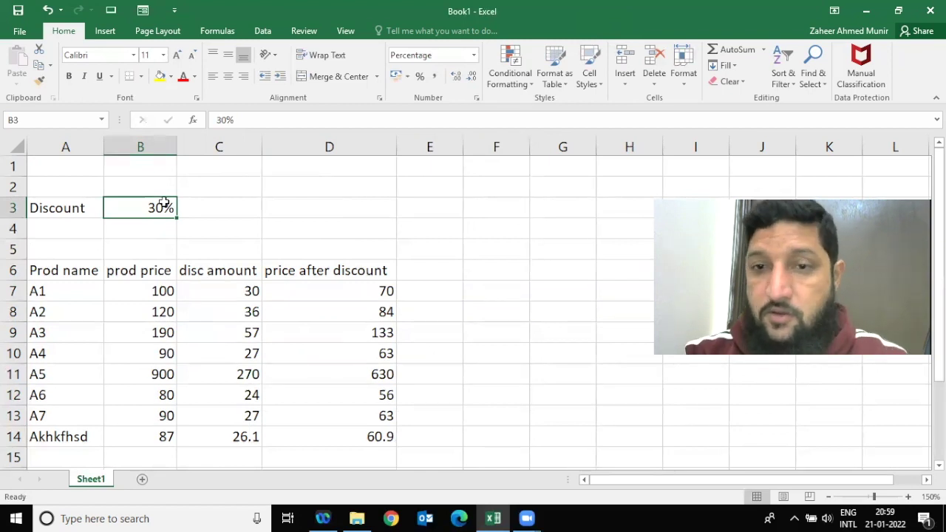
left_click(215, 297)
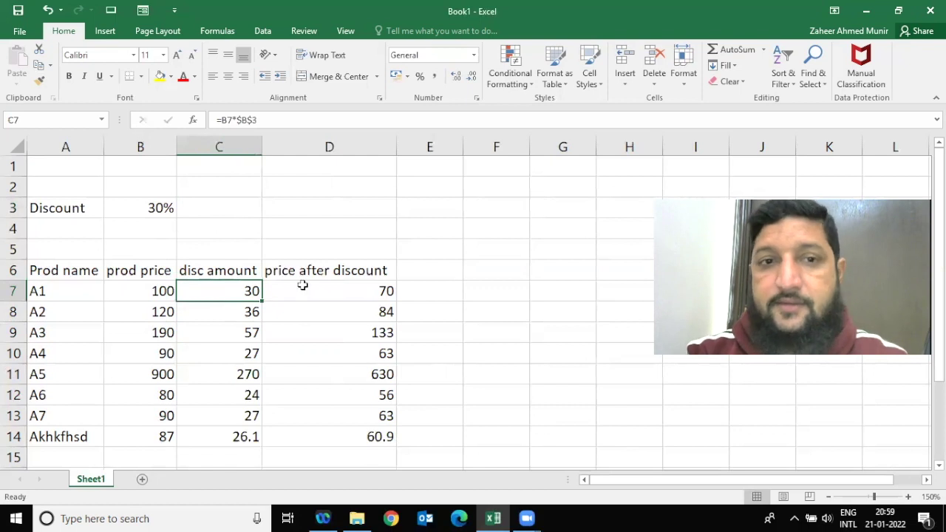